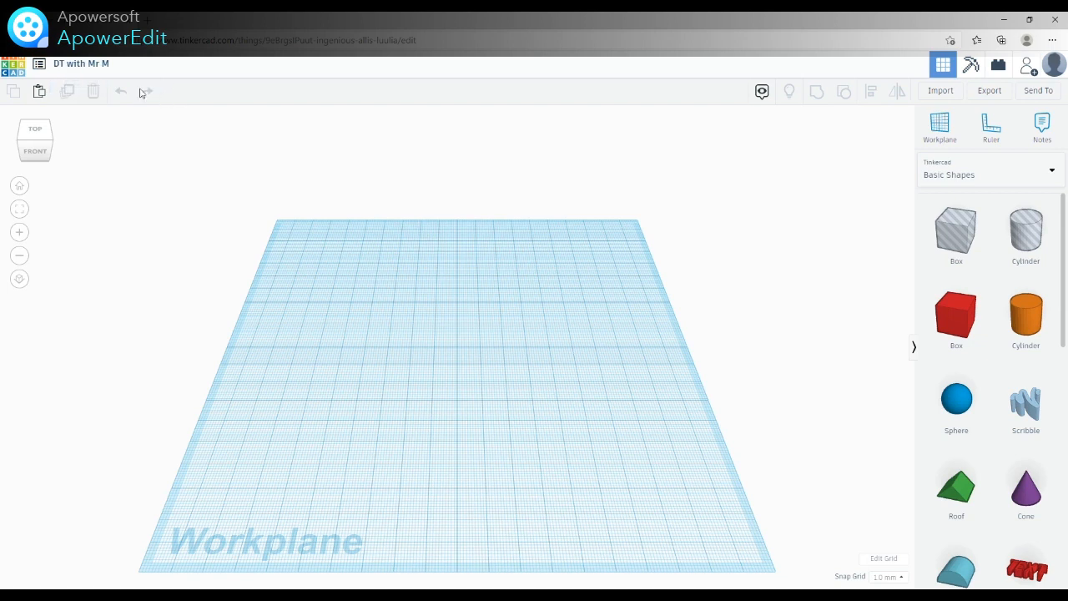
# Check the design's editable name and the My Designs list of recent designs, leaving both unchanged
pyautogui.click(79, 65)
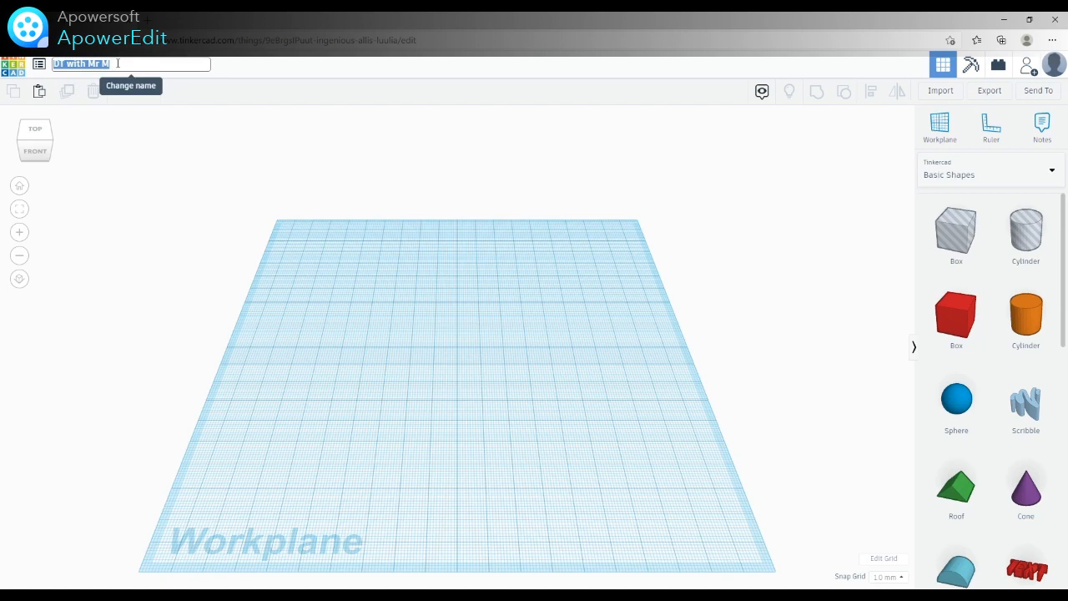
pyautogui.click(129, 164)
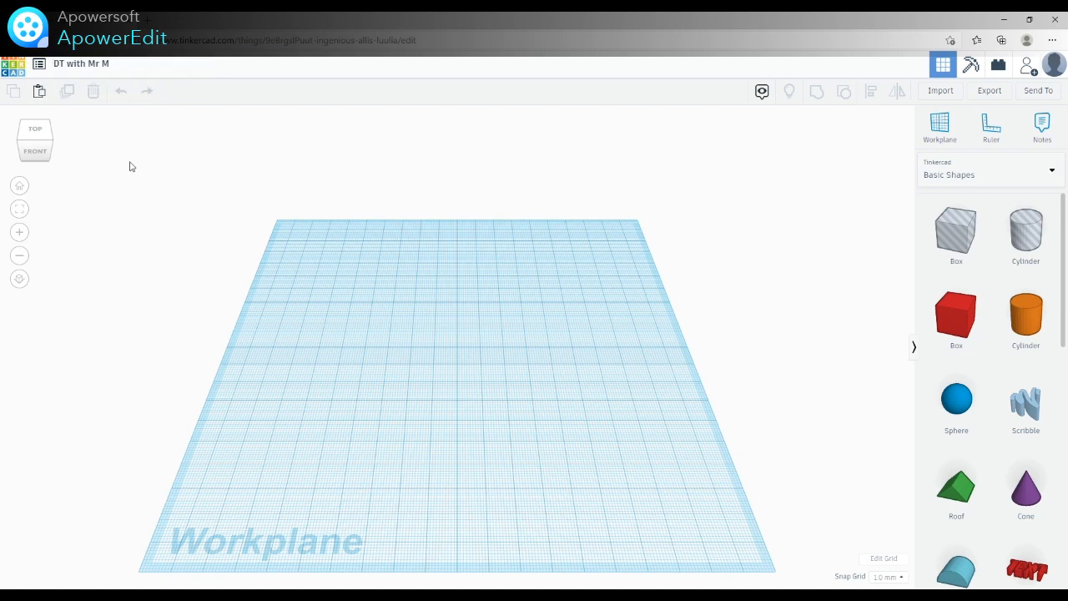
pyautogui.click(39, 66)
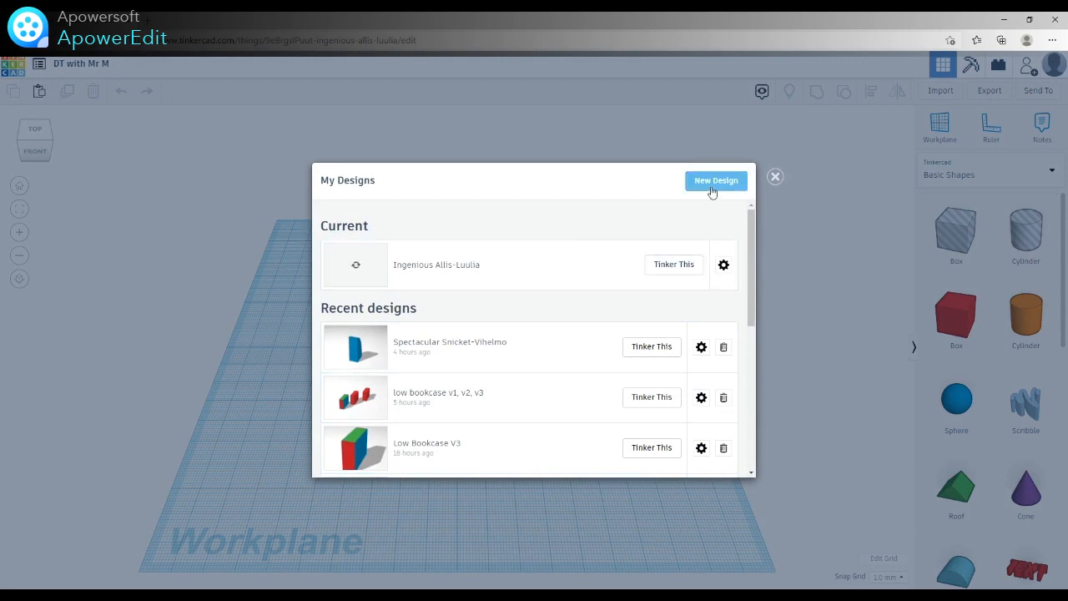
pyautogui.click(775, 178)
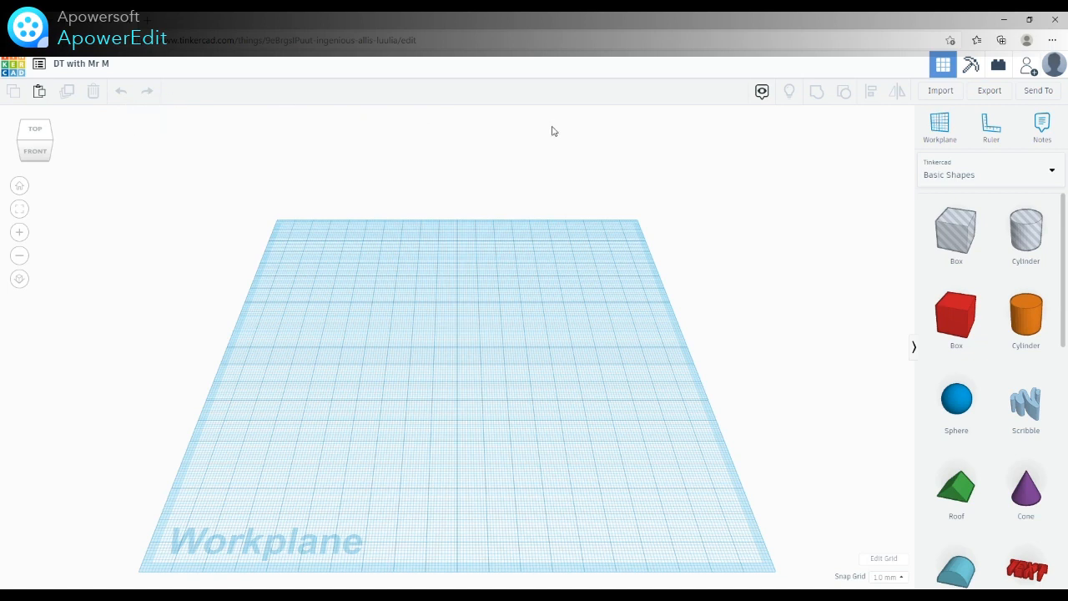
# Examine the Import Shapes, Export download and Send To options, closing each dialog without choosing anything
pyautogui.click(762, 97)
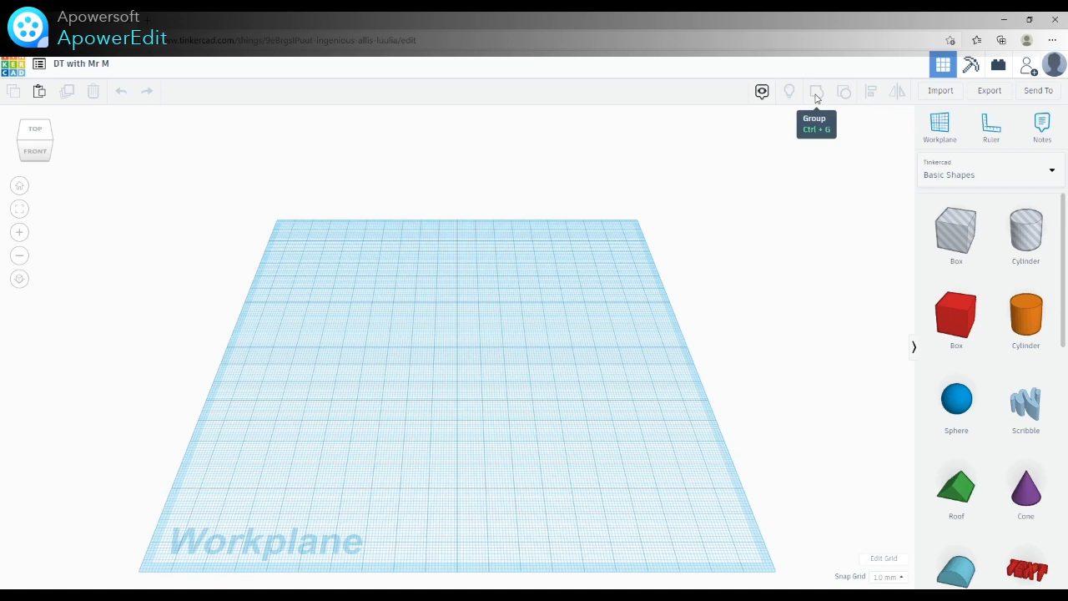
pyautogui.click(939, 96)
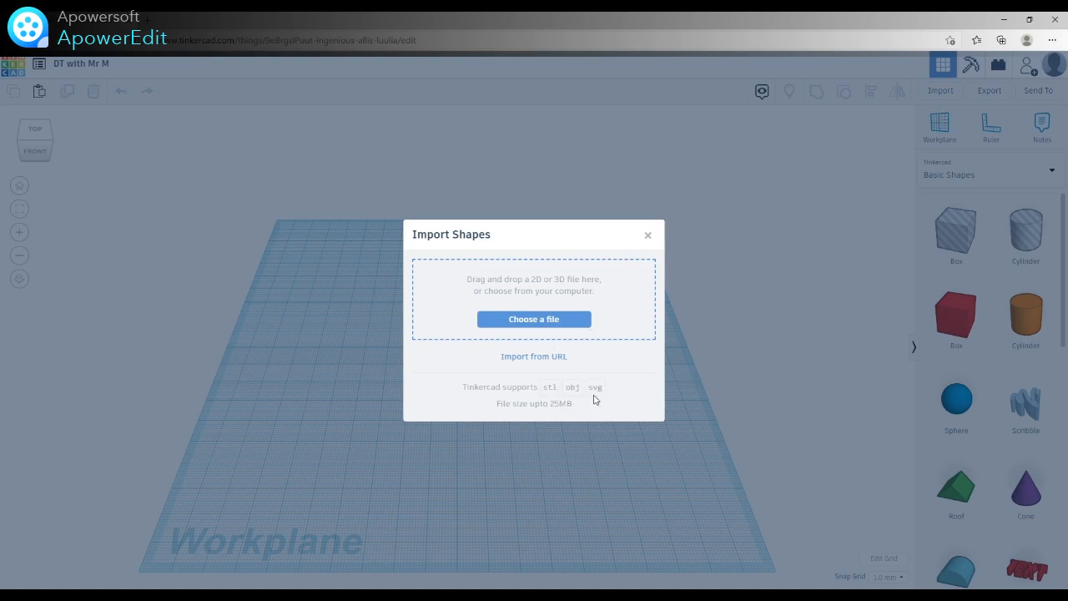
pyautogui.click(648, 237)
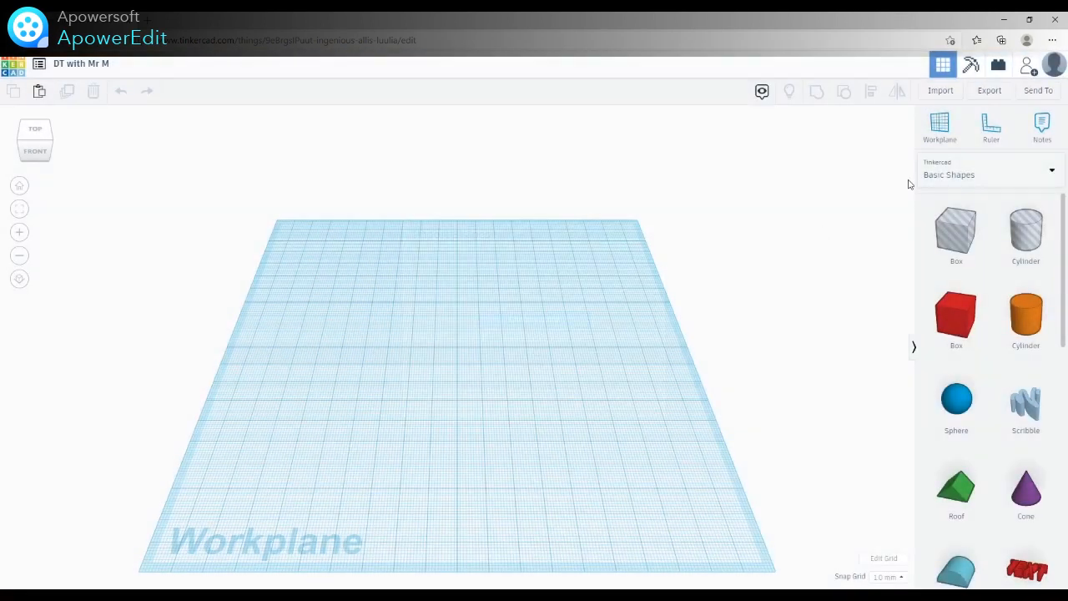
pyautogui.click(990, 92)
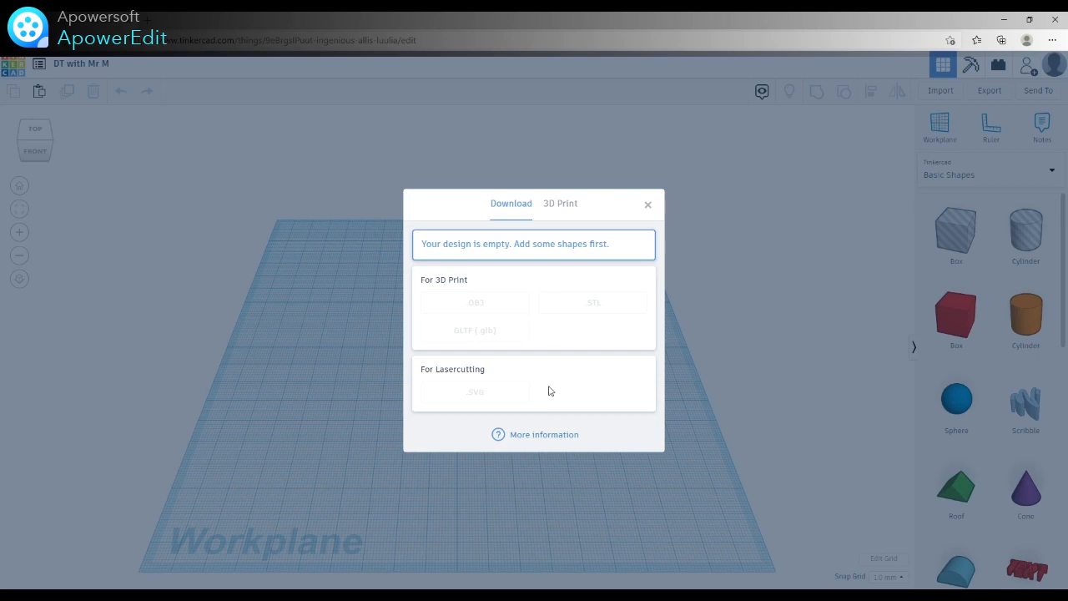
pyautogui.click(648, 206)
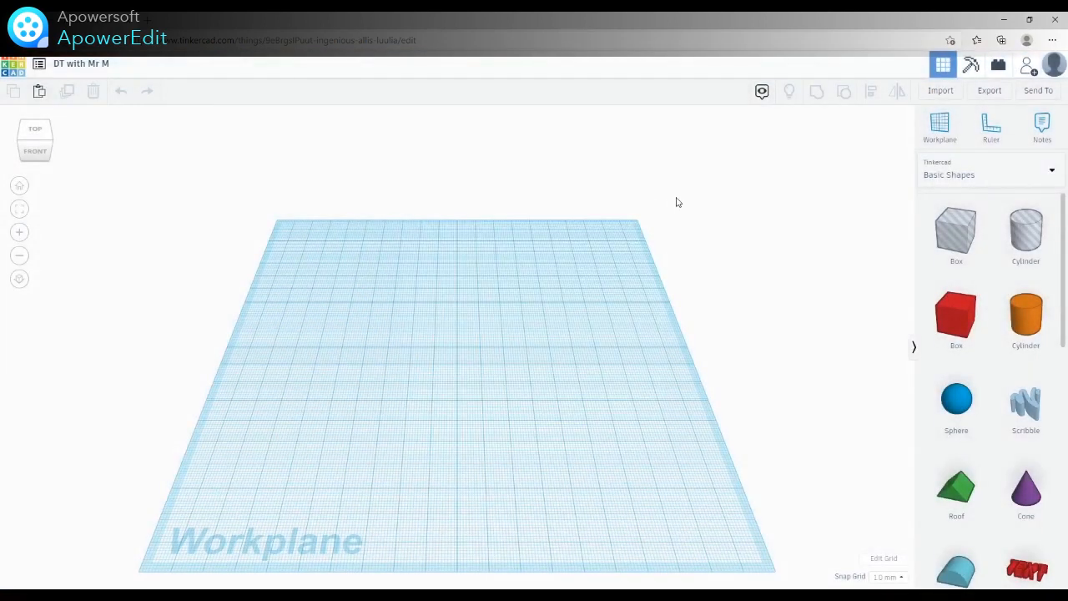
pyautogui.click(1038, 90)
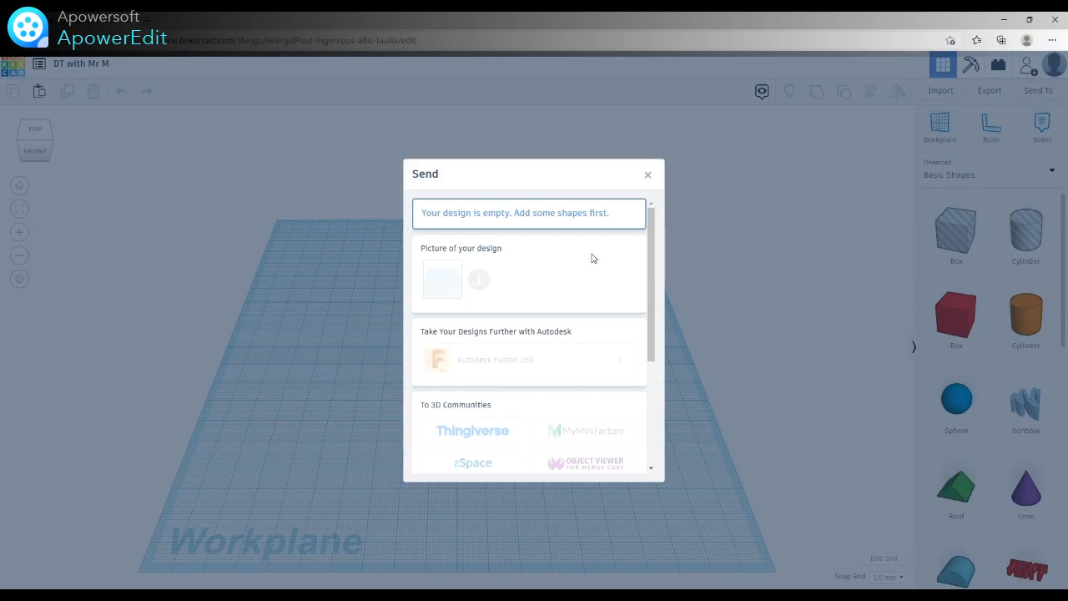
pyautogui.click(647, 176)
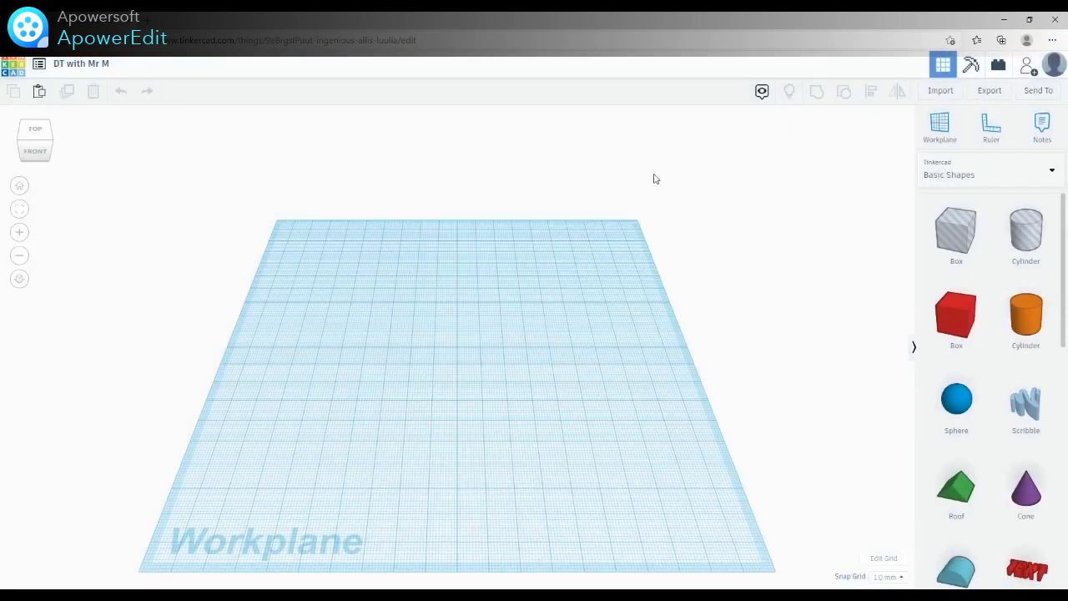
# Try out the Workplane tool without placing it, and place a ruler near the workplane's front-left corner before removing it
pyautogui.click(943, 134)
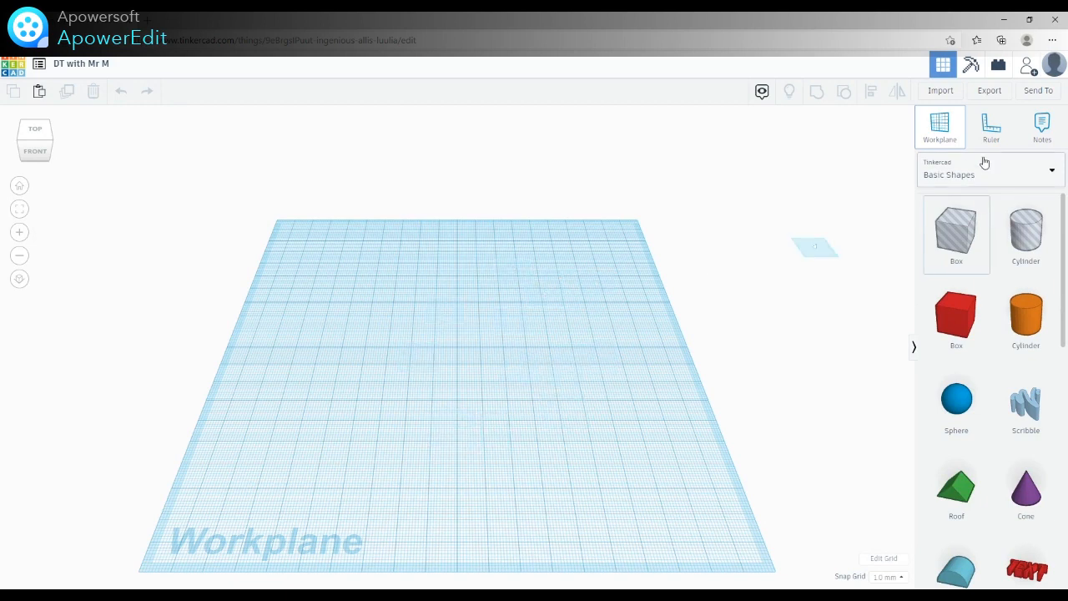
pyautogui.click(949, 142)
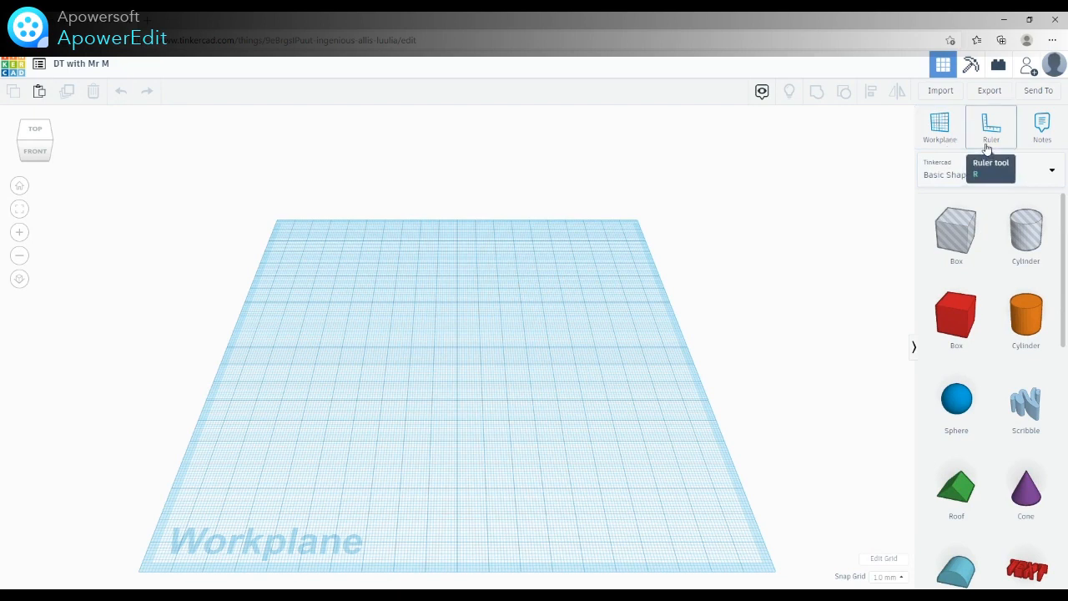
pyautogui.click(988, 143)
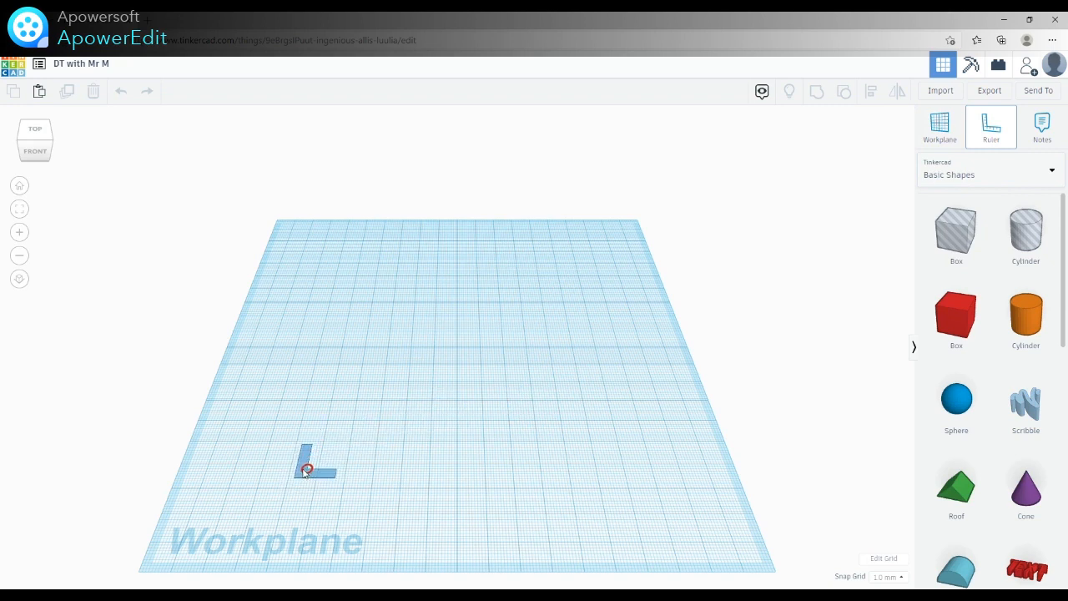
pyautogui.click(300, 480)
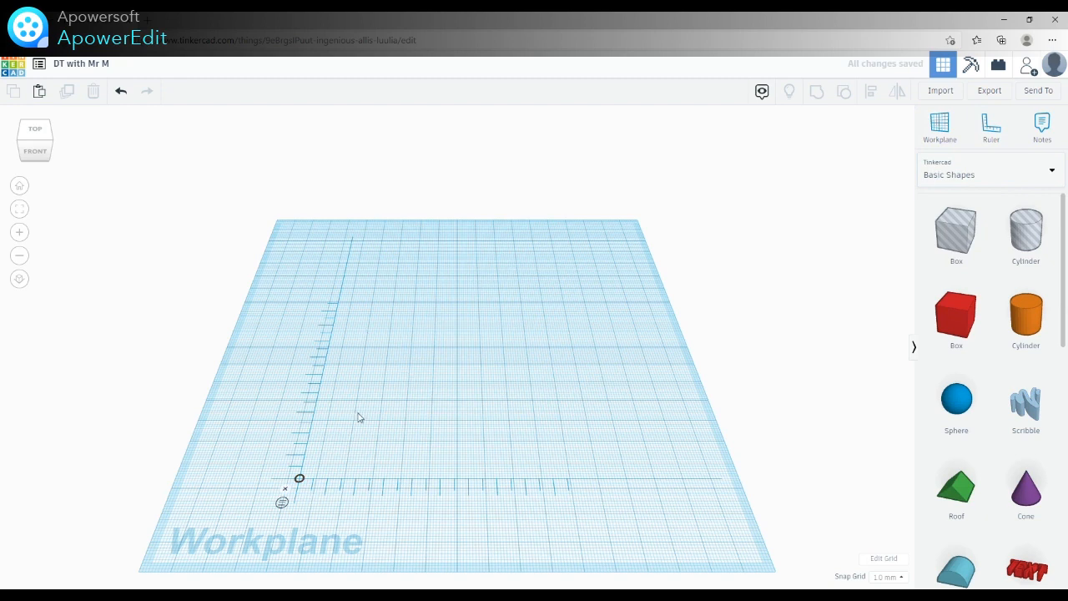
pyautogui.click(285, 489)
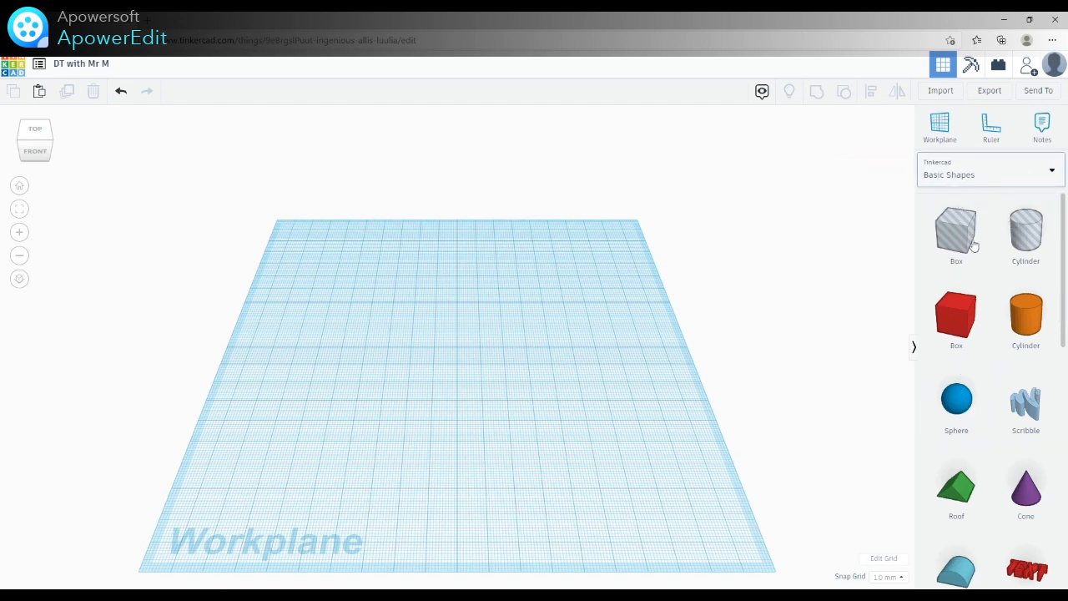
# Browse the shape categories, viewing Text and numbers and Characters, and return to Basic Shapes
pyautogui.click(1052, 175)
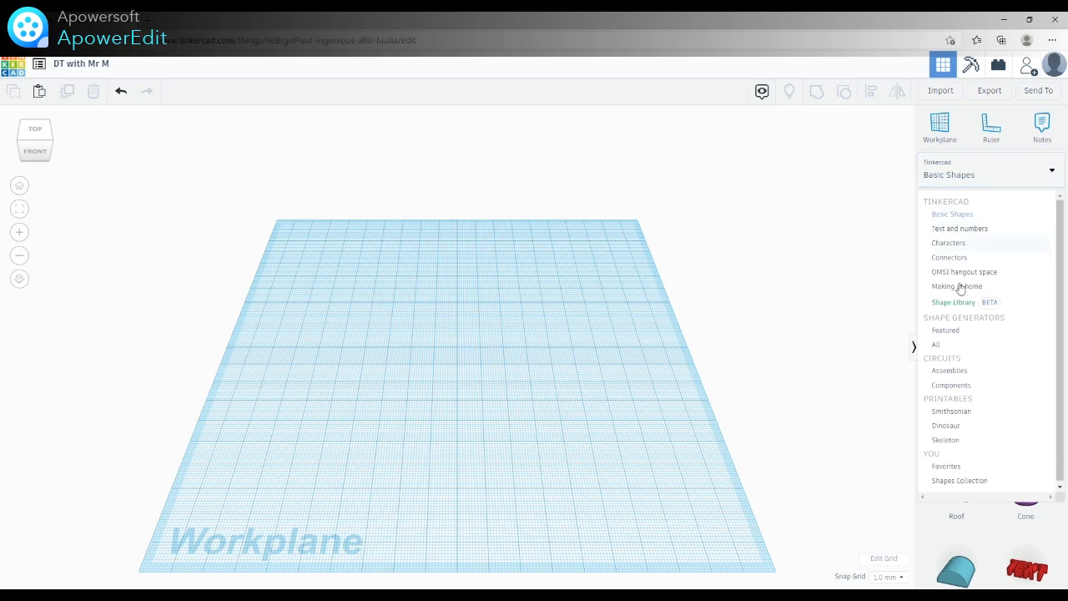
pyautogui.click(1052, 175)
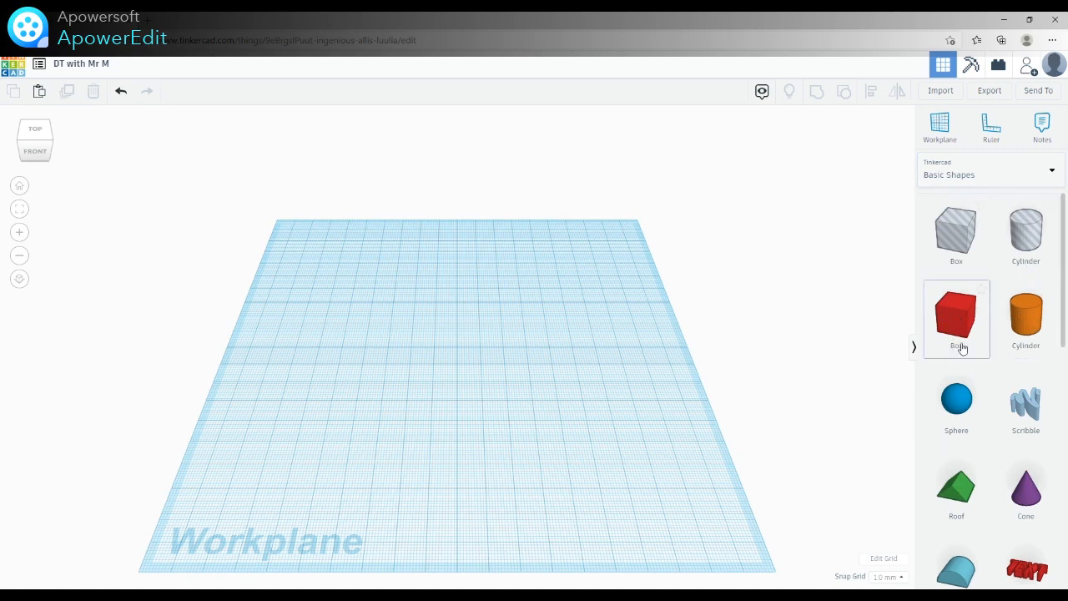
pyautogui.moveTo(1063, 292); pyautogui.dragTo(1066, 240)
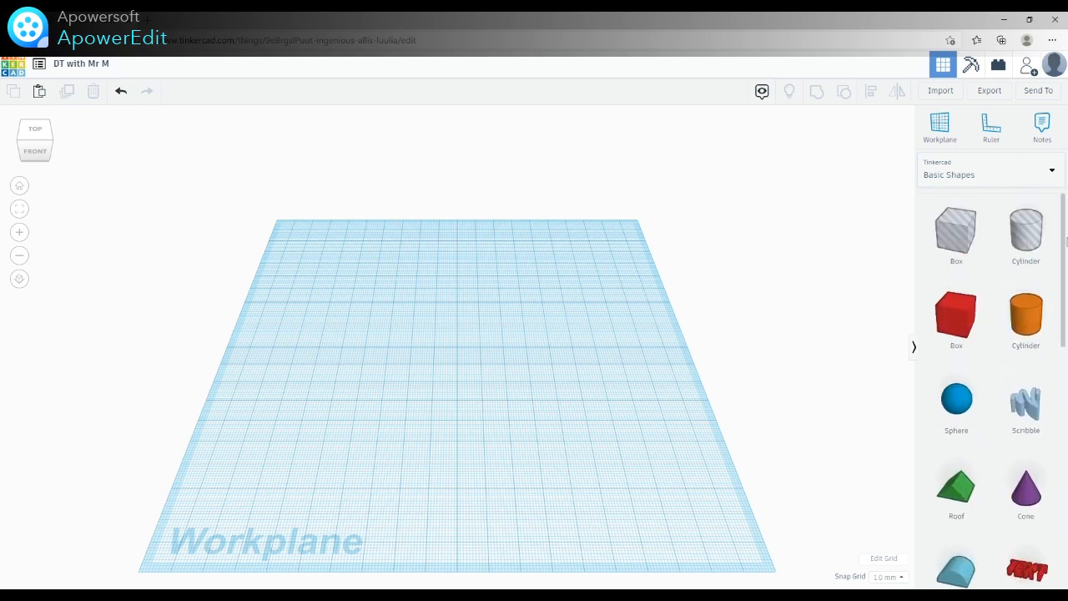
pyautogui.click(1052, 172)
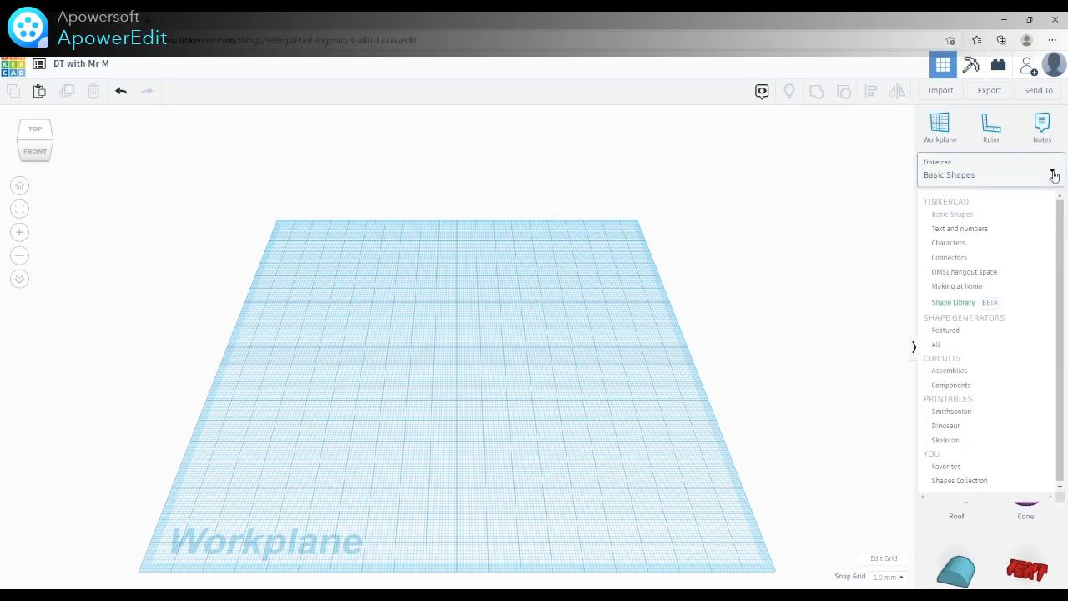
pyautogui.click(984, 229)
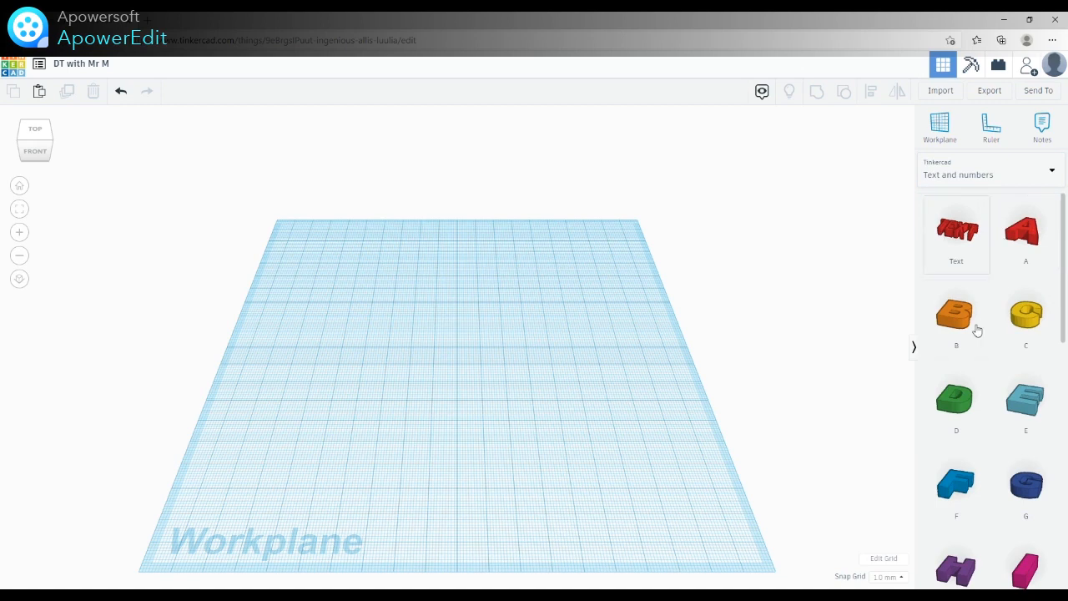
pyautogui.click(1049, 172)
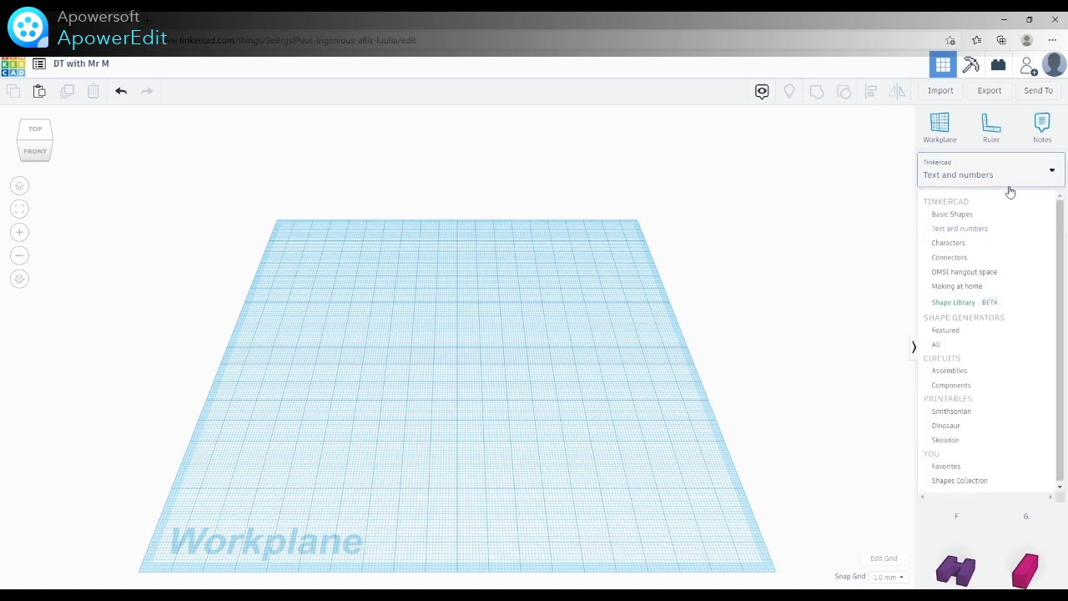
pyautogui.click(939, 245)
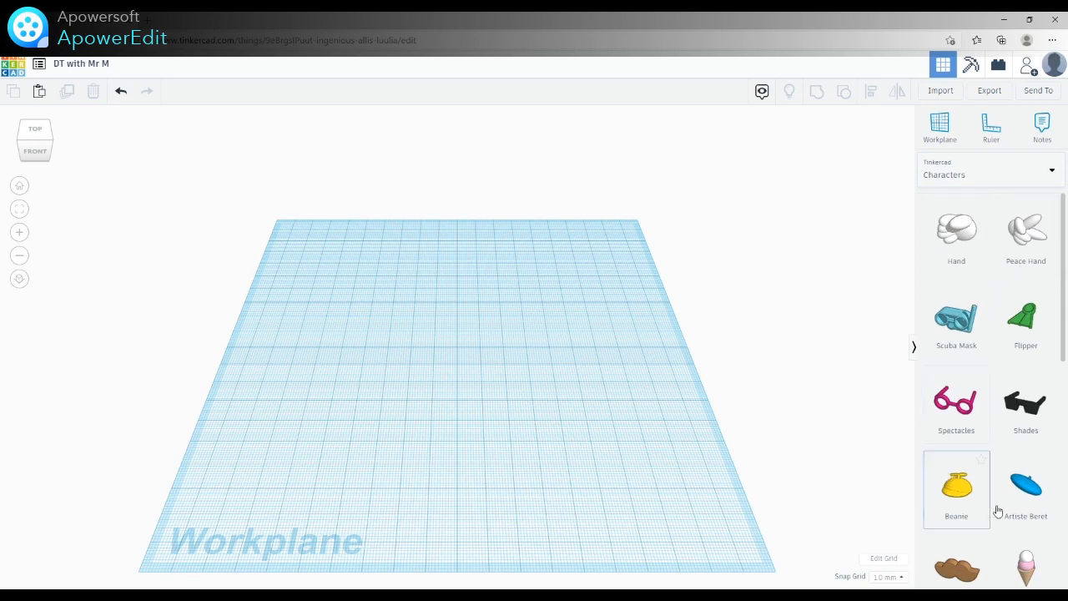
pyautogui.click(1051, 171)
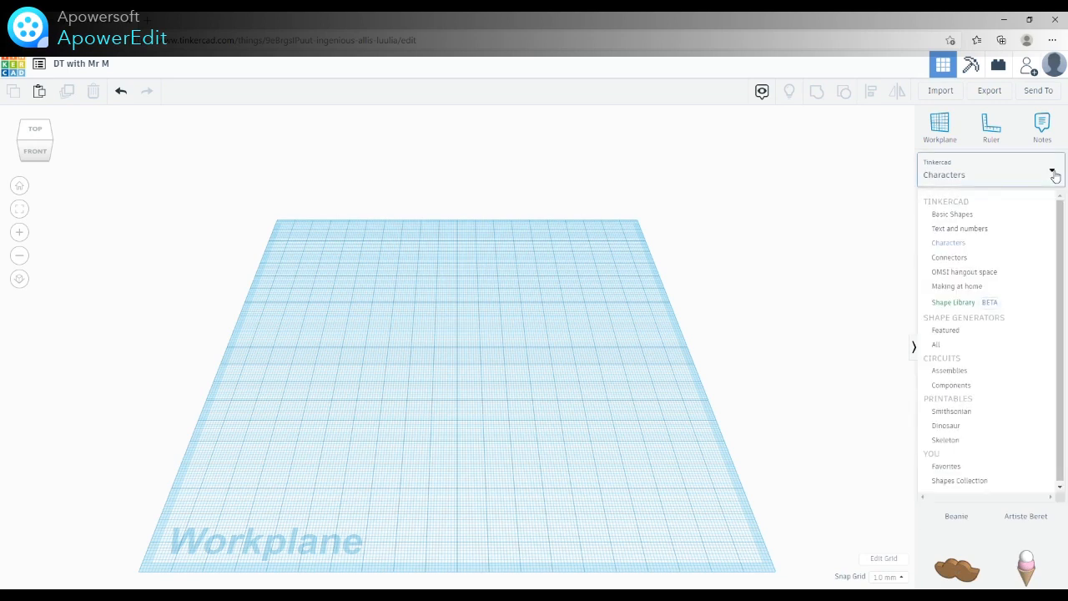
pyautogui.click(962, 217)
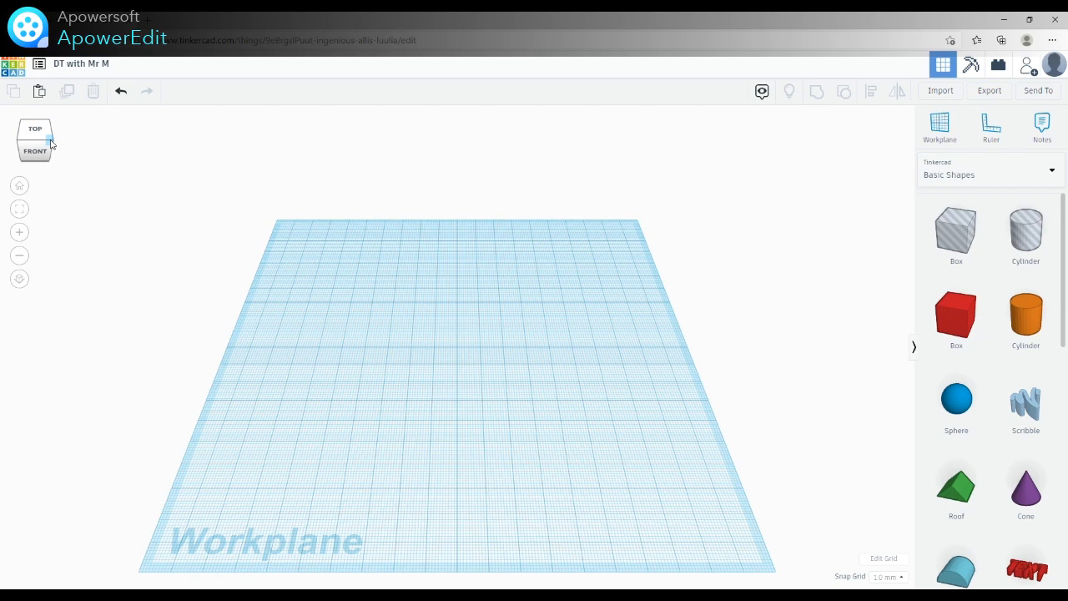
# Look at the workplane from its corners, top, right side and bottom, and return to the home view
pyautogui.click(50, 143)
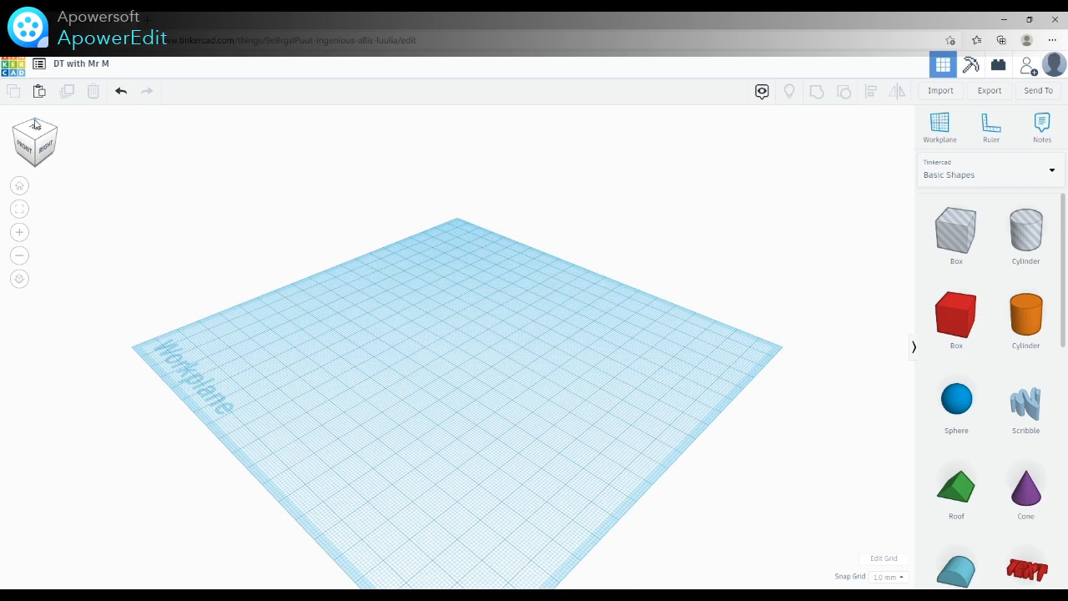
pyautogui.click(35, 123)
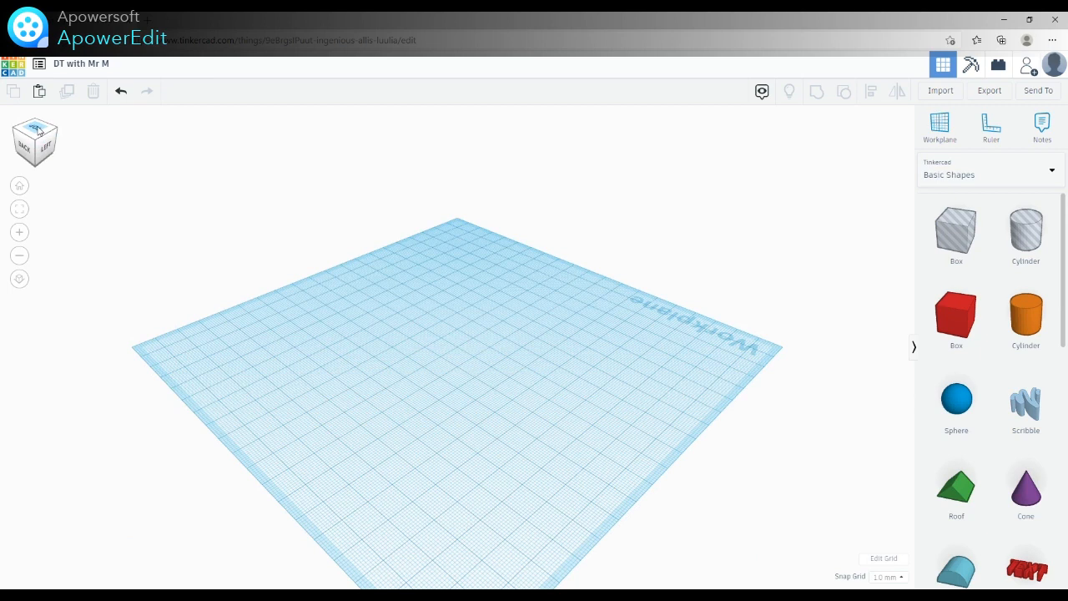
pyautogui.click(55, 129)
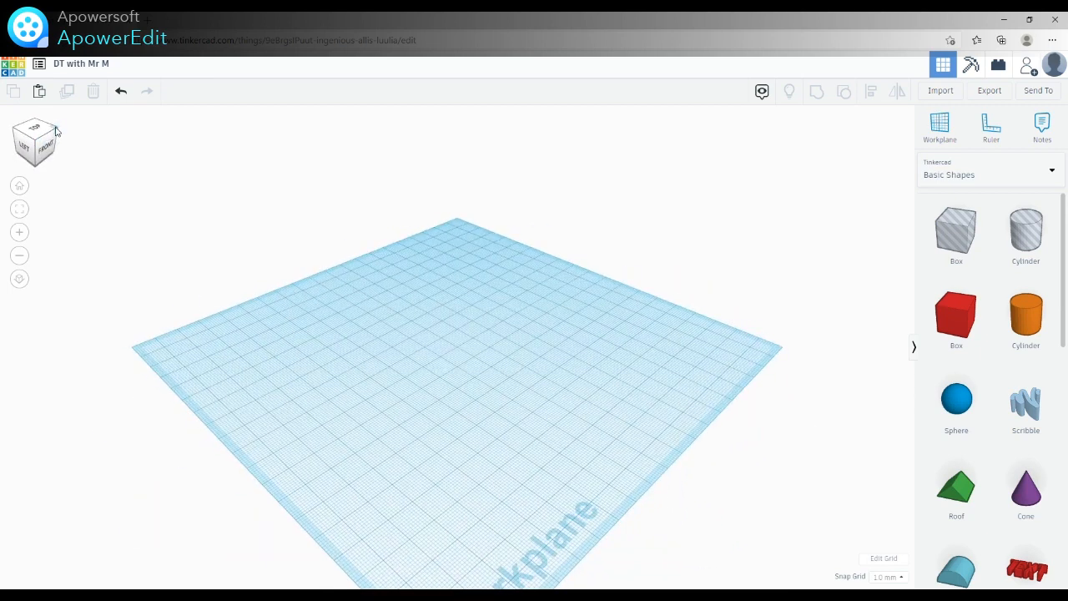
pyautogui.click(36, 131)
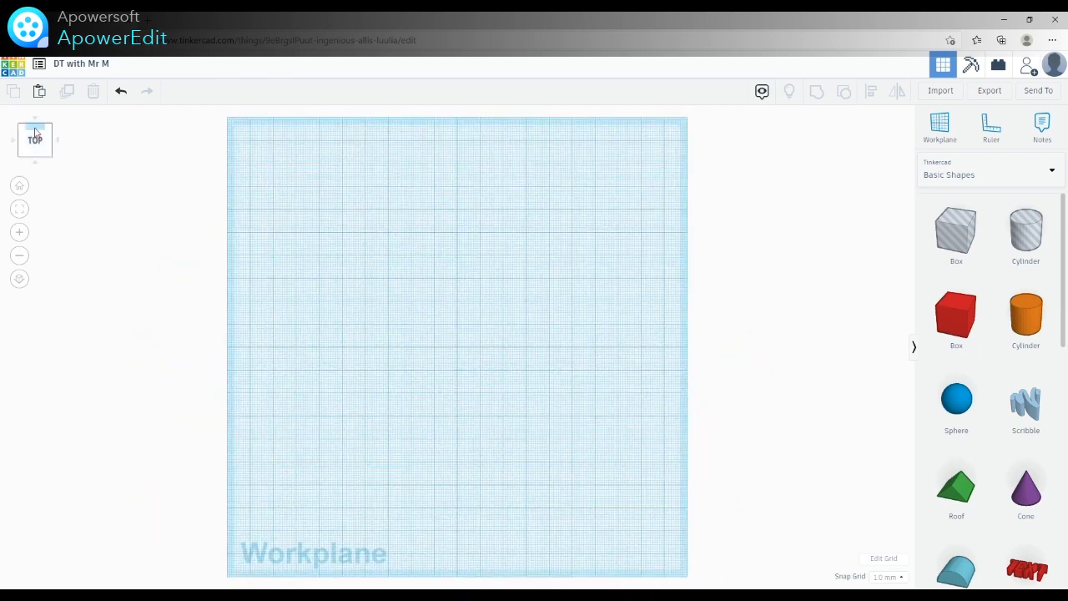
pyautogui.click(57, 141)
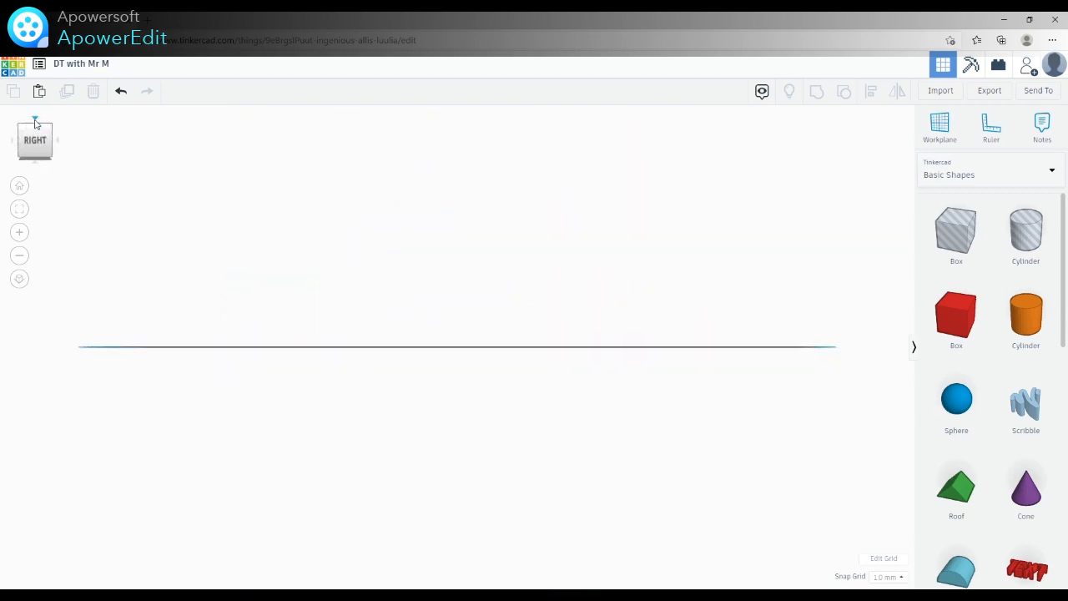
pyautogui.click(36, 164)
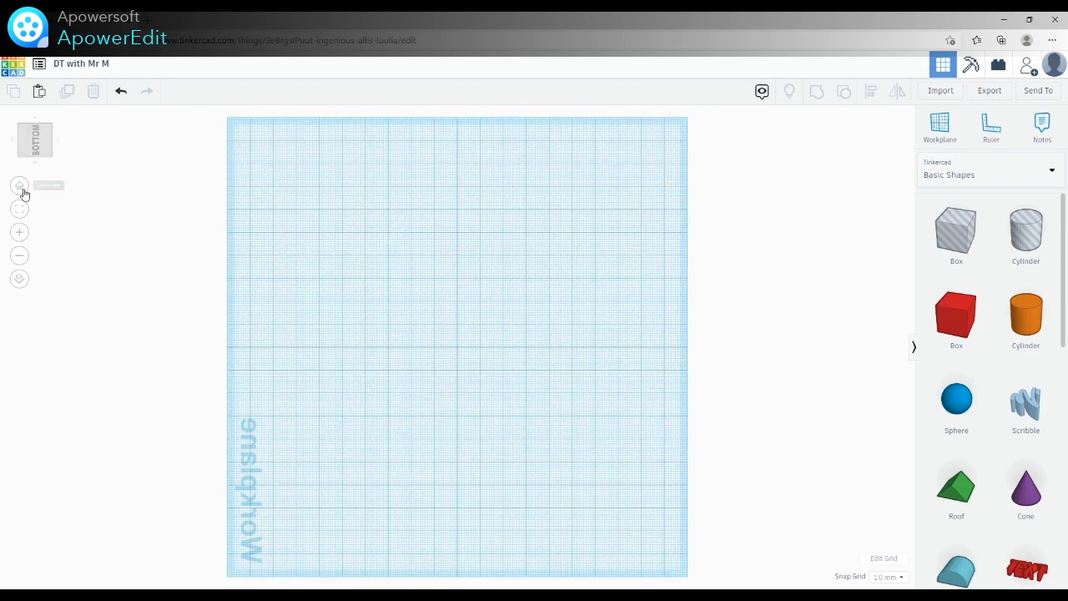
pyautogui.click(21, 186)
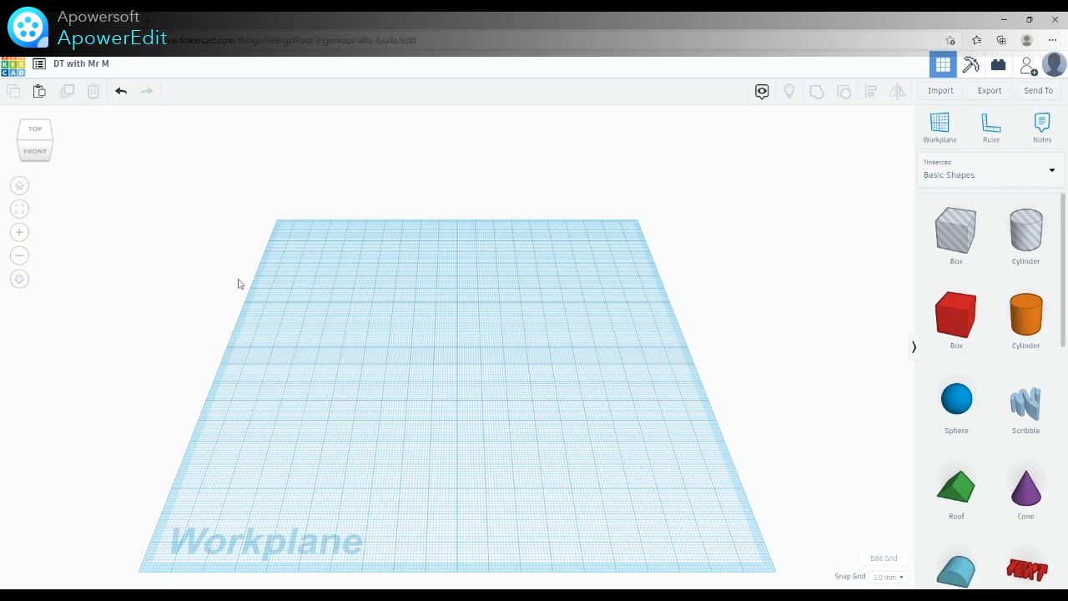
# View the workplane in orthographic projection from the front-right corner and switch back to perspective
pyautogui.click(20, 286)
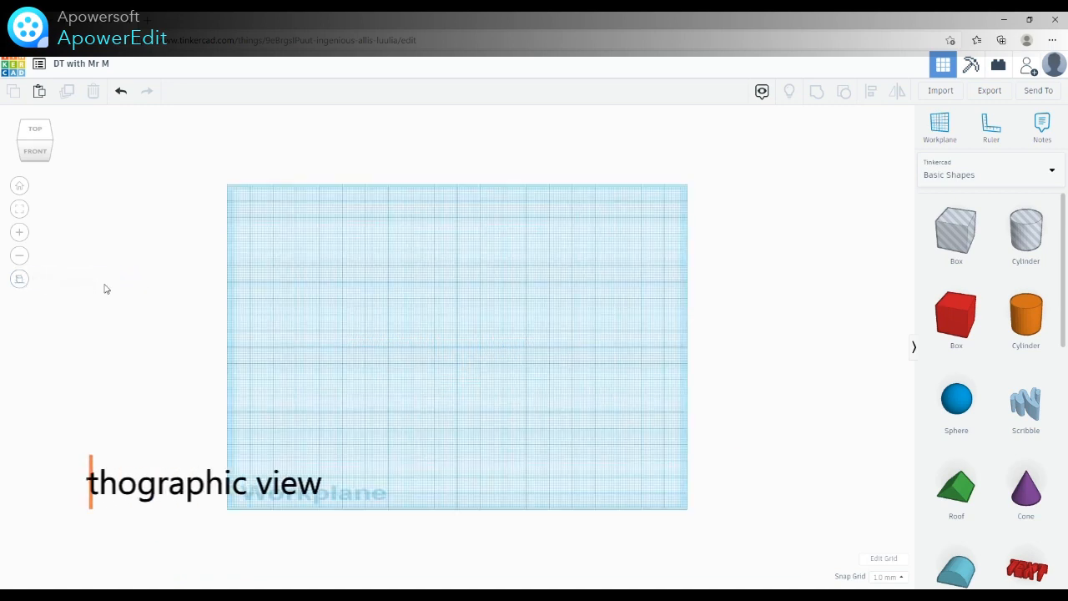
pyautogui.click(51, 142)
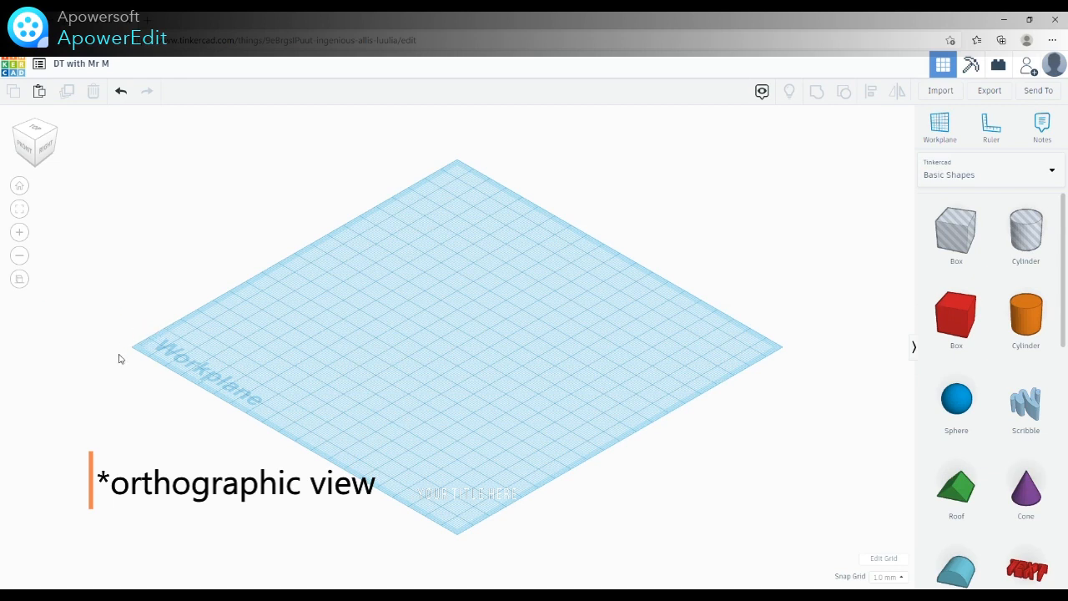
pyautogui.click(20, 279)
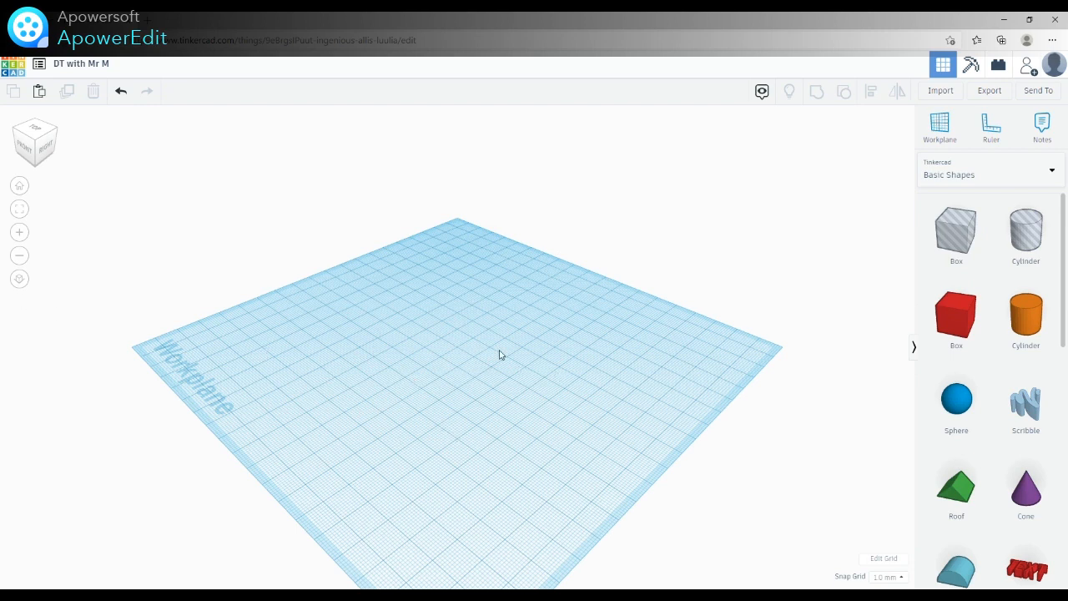
# Compare the workplane in orthographic and perspective projection, and zoom in and out on it
pyautogui.click(22, 285)
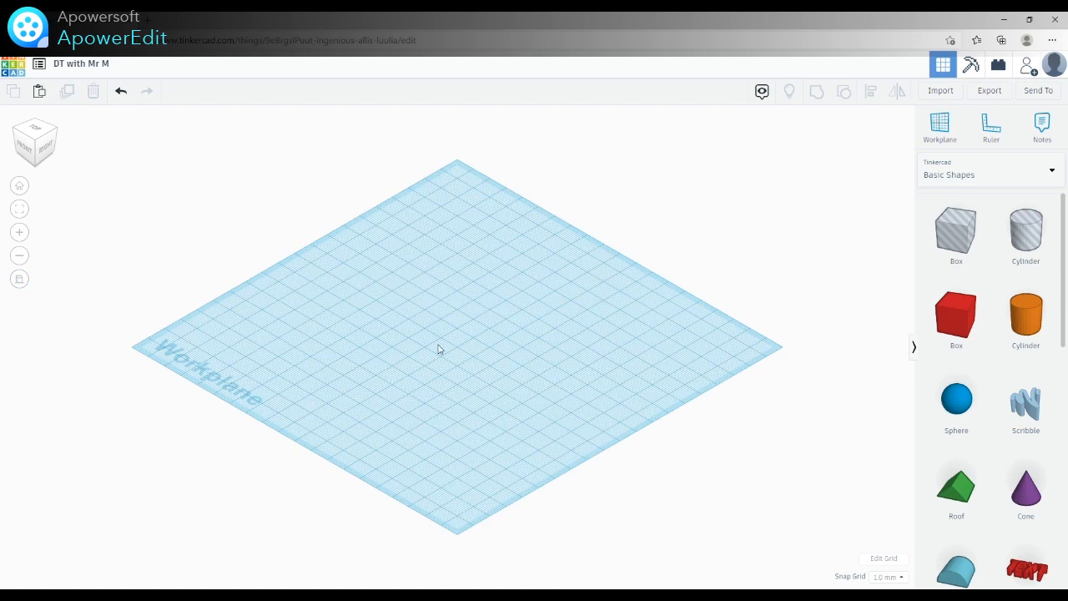
pyautogui.click(20, 281)
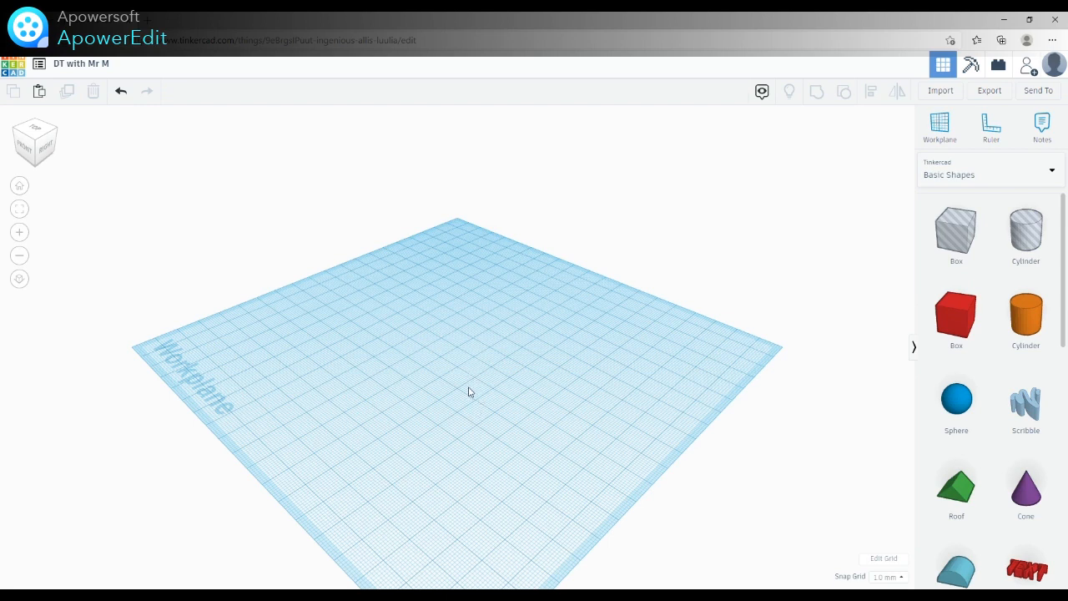
pyautogui.scroll(-2, 469, 392)
pyautogui.scroll(3, 469, 394)
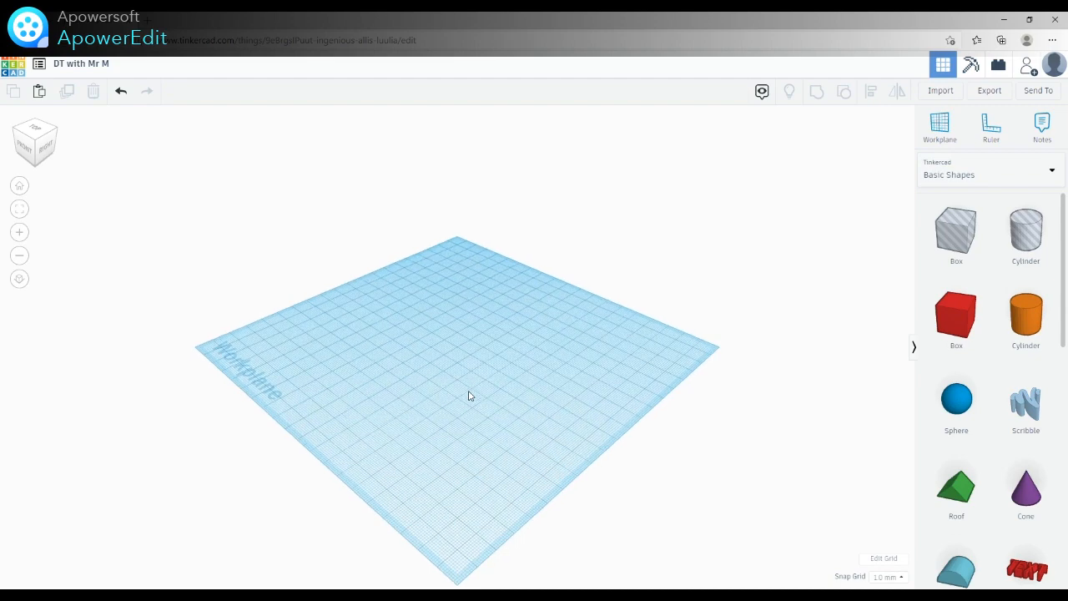
pyautogui.scroll(5, 469, 396)
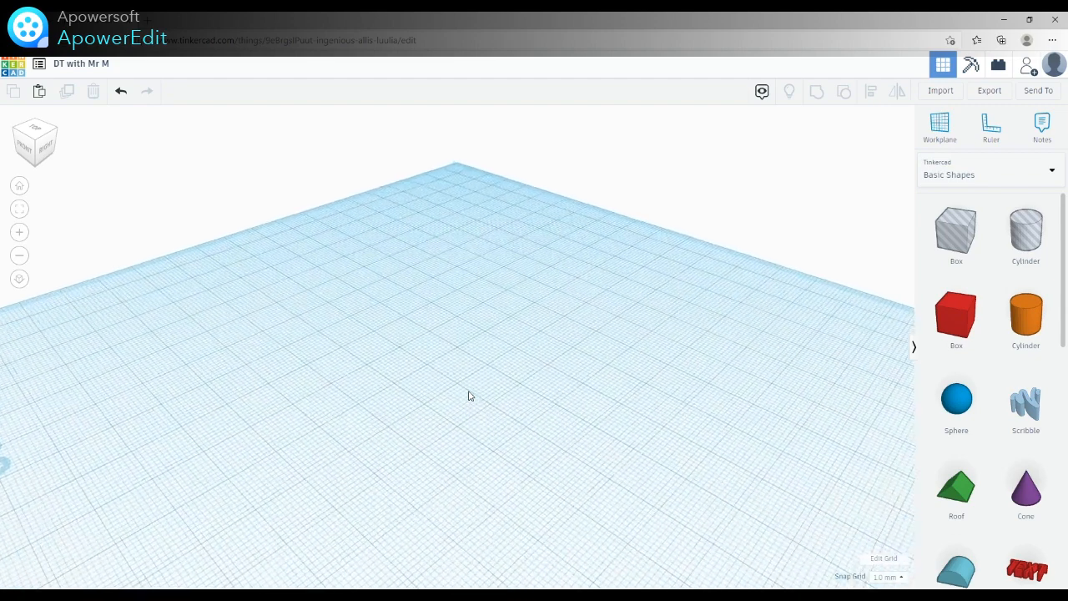
pyautogui.scroll(-6, 469, 396)
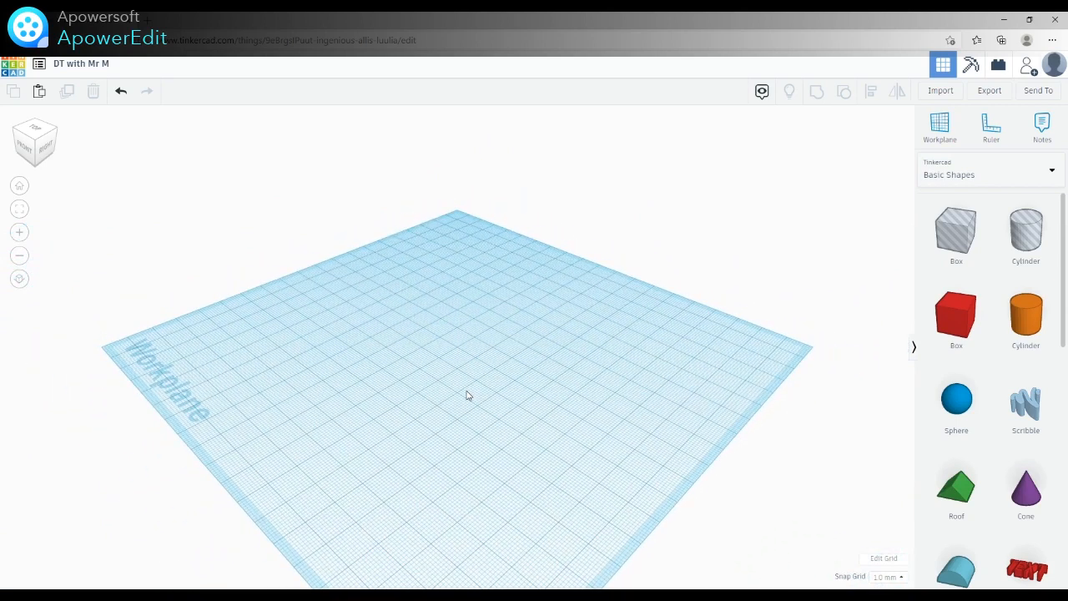
# Orbit around the workplane and pan it slightly to see it from different angles
pyautogui.moveTo(467, 425); pyautogui.dragTo(508, 403, button='right')
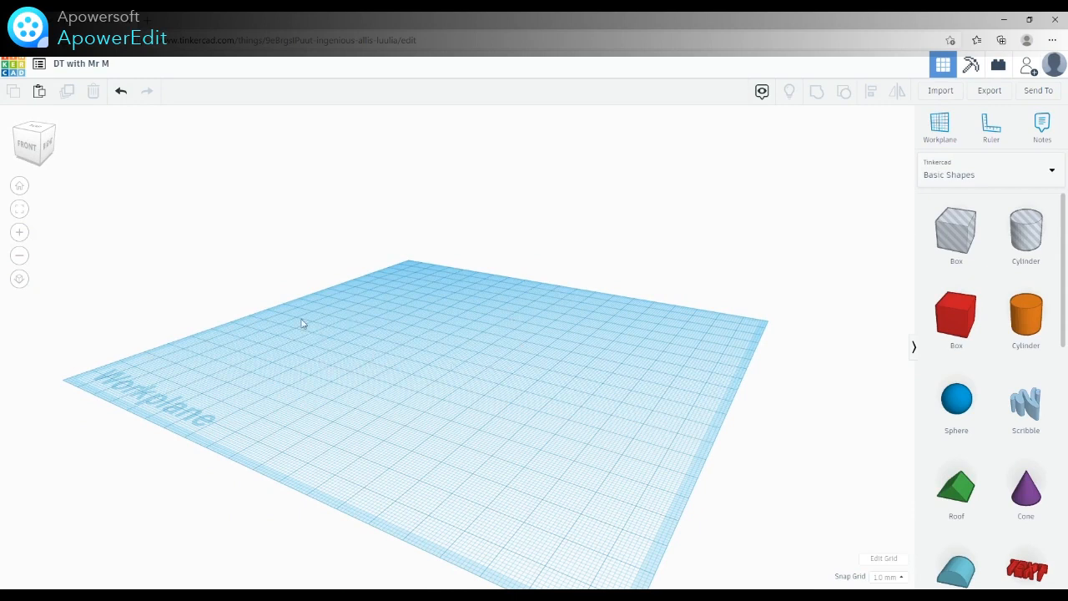
pyautogui.moveTo(338, 384); pyautogui.dragTo(544, 457)
pyautogui.moveTo(445, 339)
pyautogui.mouseDown(button='middle')
pyautogui.moveTo(703, 355)
pyautogui.moveTo(484, 365)
pyautogui.moveTo(312, 348)
pyautogui.moveTo(209, 298)
pyautogui.moveTo(386, 231)
pyautogui.moveTo(587, 274)
pyautogui.moveTo(592, 358)
pyautogui.moveTo(493, 375)
pyautogui.moveTo(429, 369)
pyautogui.moveTo(418, 340)
pyautogui.moveTo(376, 346)
pyautogui.moveTo(476, 353)
pyautogui.moveTo(431, 343)
pyautogui.mouseUp(button='middle')
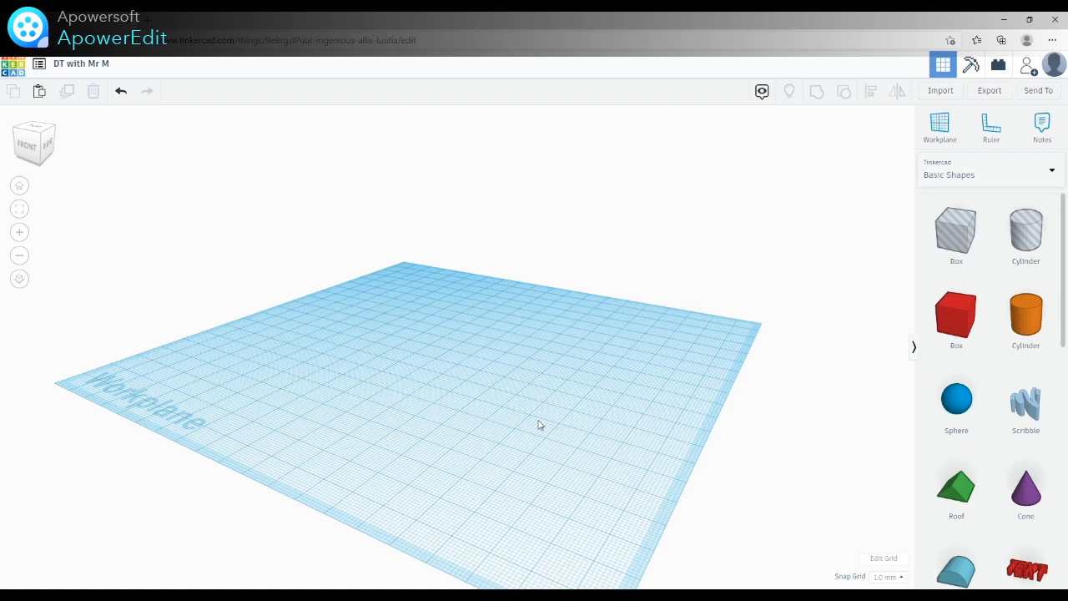
pyautogui.moveTo(601, 464); pyautogui.dragTo(636, 472, button='right')
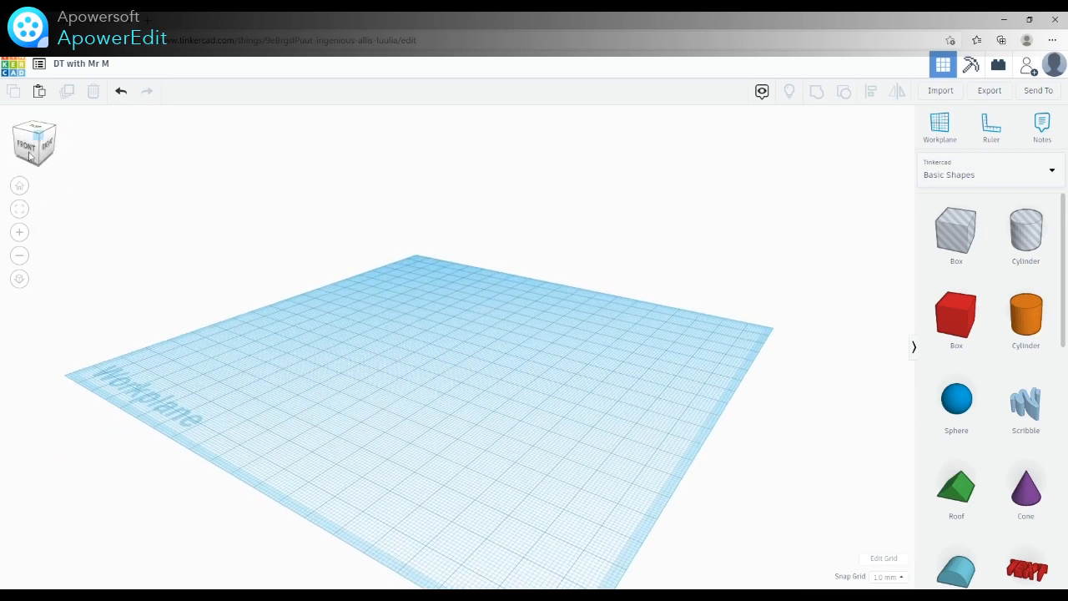
pyautogui.moveTo(476, 482); pyautogui.dragTo(443, 477, button='right')
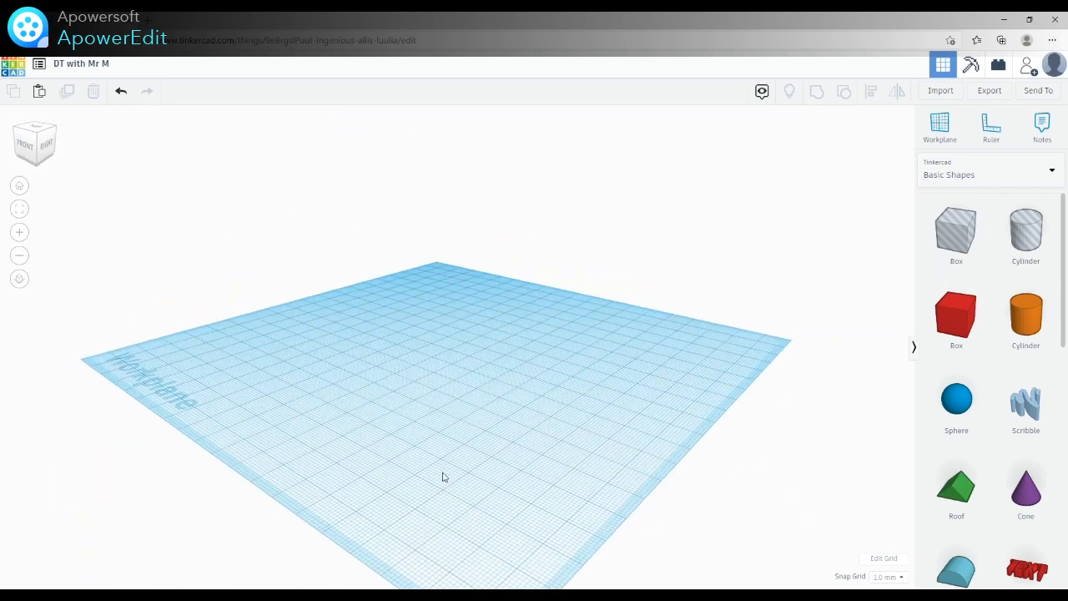
# View the workplane from directly above and return to the front-right corner view
pyautogui.click(50, 132)
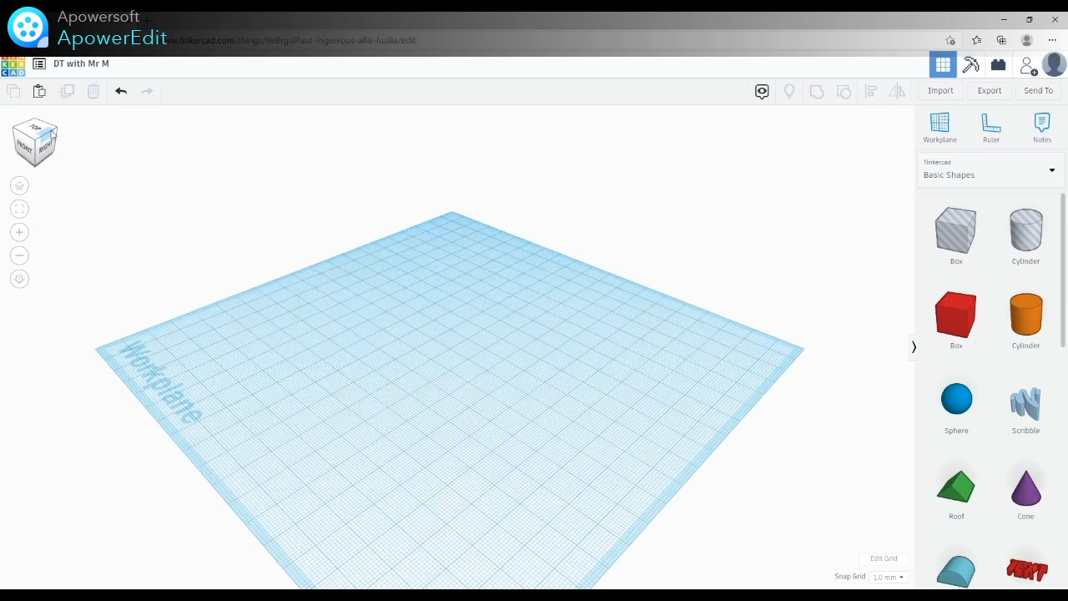
pyautogui.click(37, 129)
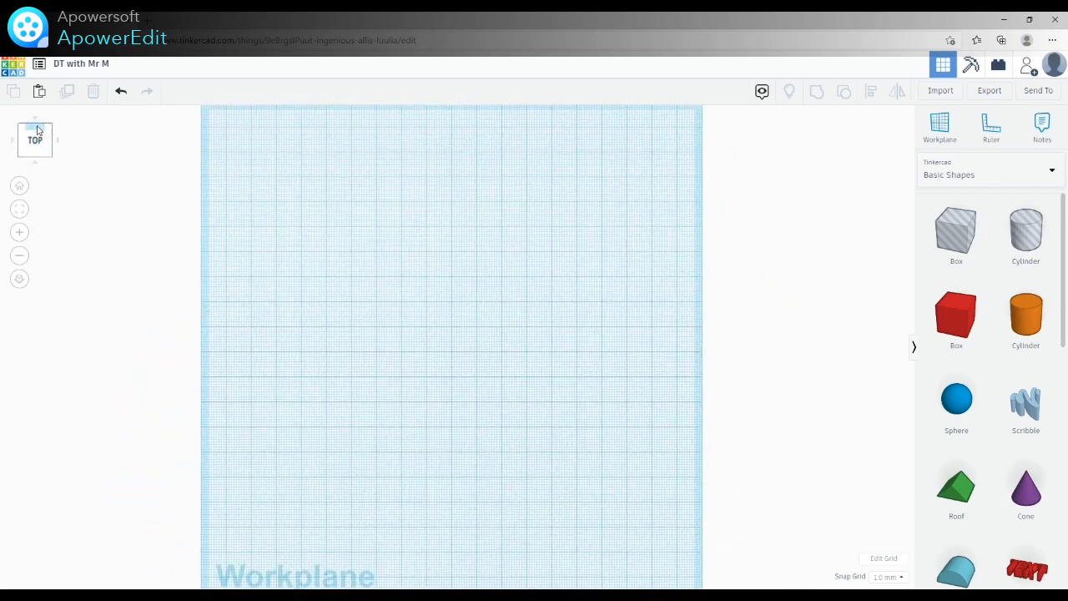
pyautogui.click(50, 157)
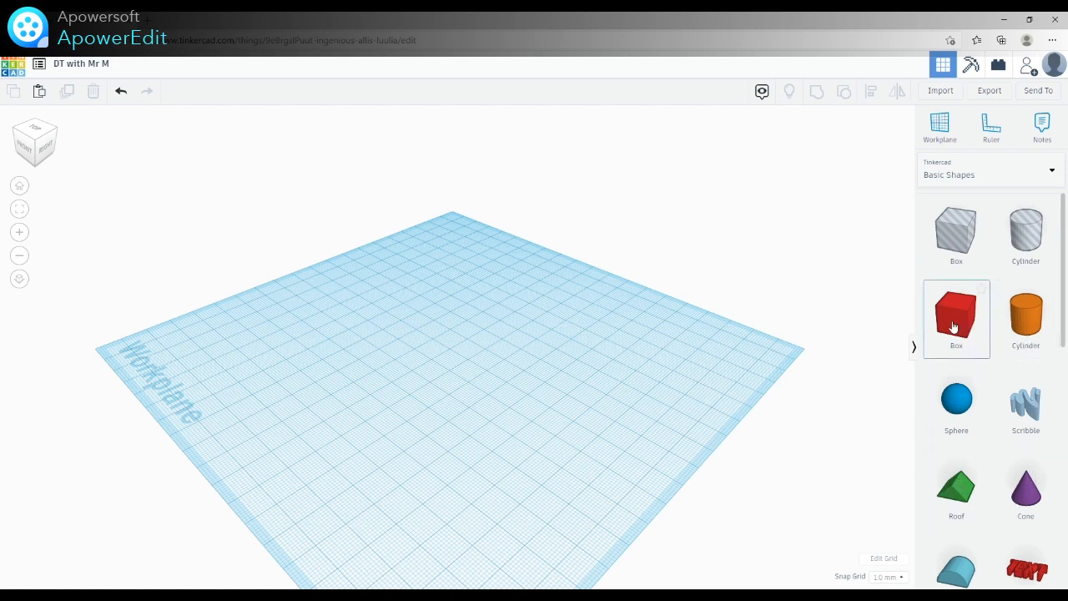
# Place a solid red box near the middle of the workplane and stretch its base slightly outward from one corner
pyautogui.moveTo(953, 327); pyautogui.dragTo(838, 356)
pyautogui.moveTo(938, 327); pyautogui.dragTo(432, 387)
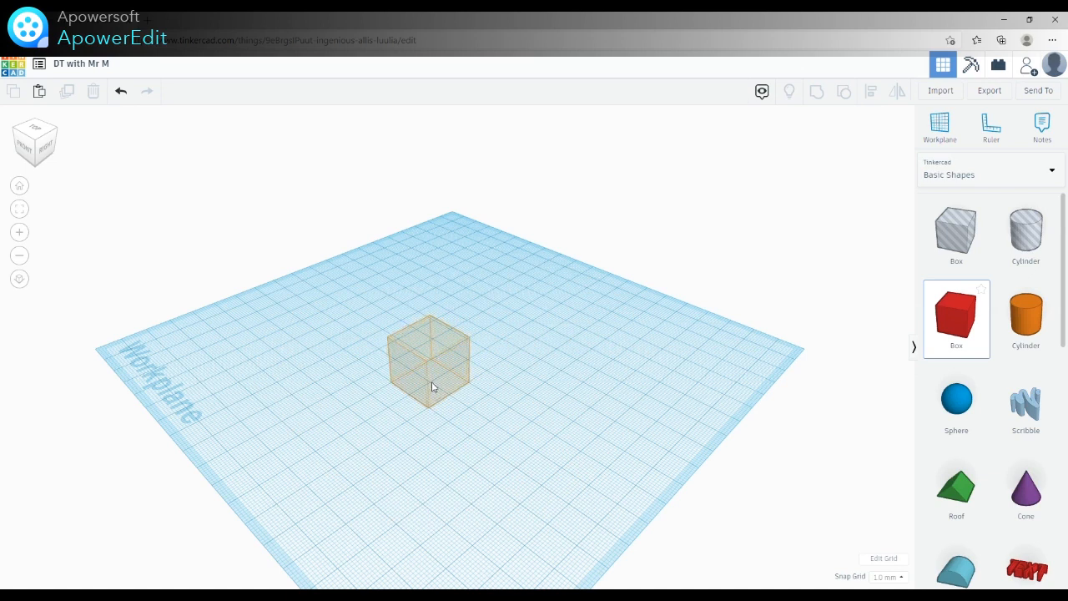
pyautogui.moveTo(432, 386)
pyautogui.mouseDown()
pyautogui.moveTo(441, 375)
pyautogui.moveTo(428, 374)
pyautogui.moveTo(448, 376)
pyautogui.moveTo(430, 386)
pyautogui.mouseUp()
pyautogui.moveTo(430, 386); pyautogui.dragTo(432, 388)
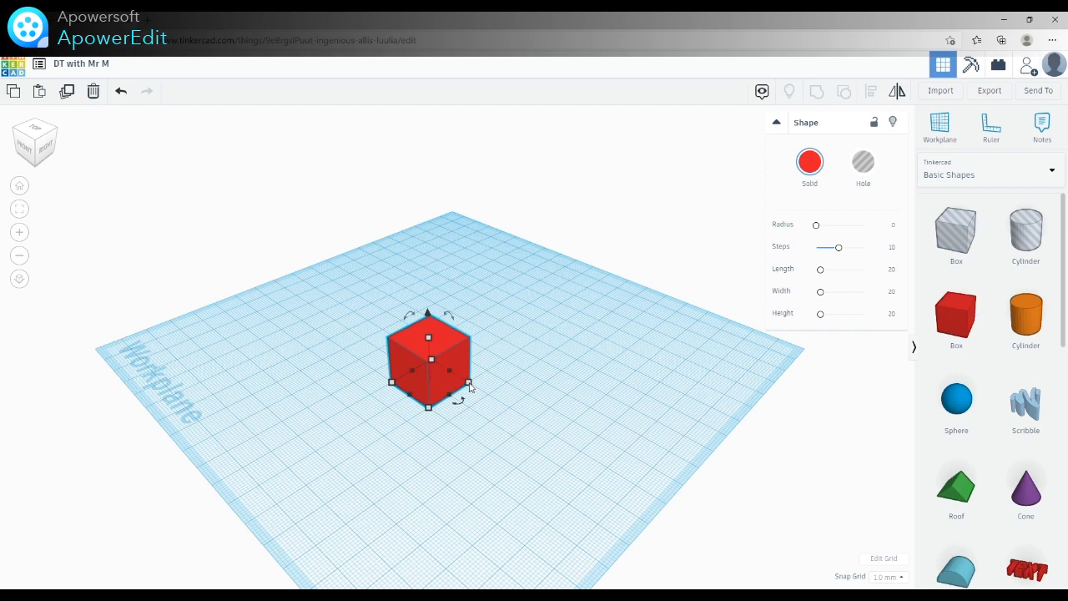
pyautogui.moveTo(469, 384); pyautogui.dragTo(493, 385)
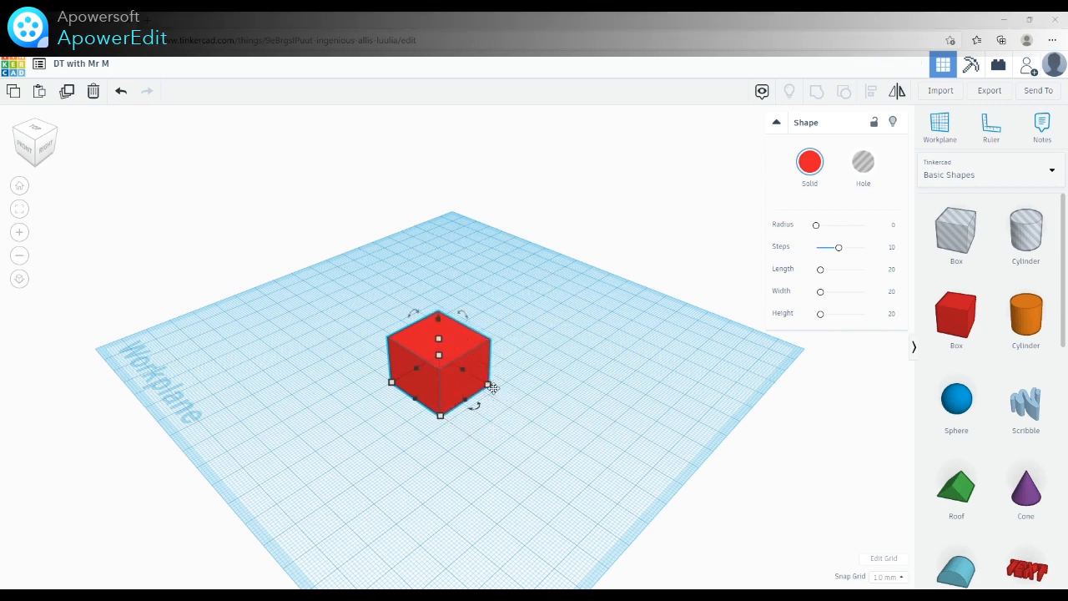
pyautogui.moveTo(488, 386)
# Look through the available snap grid increments and choose 1.0 mm
pyautogui.click(901, 577)
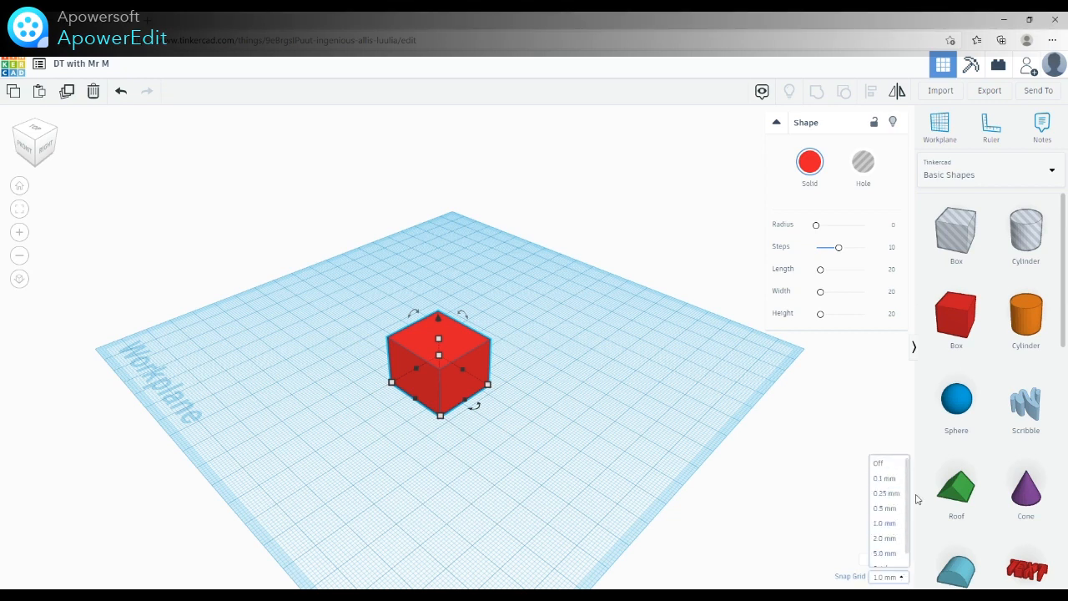
pyautogui.scroll(-1, 909, 500)
pyautogui.scroll(1, 910, 511)
pyautogui.click(886, 524)
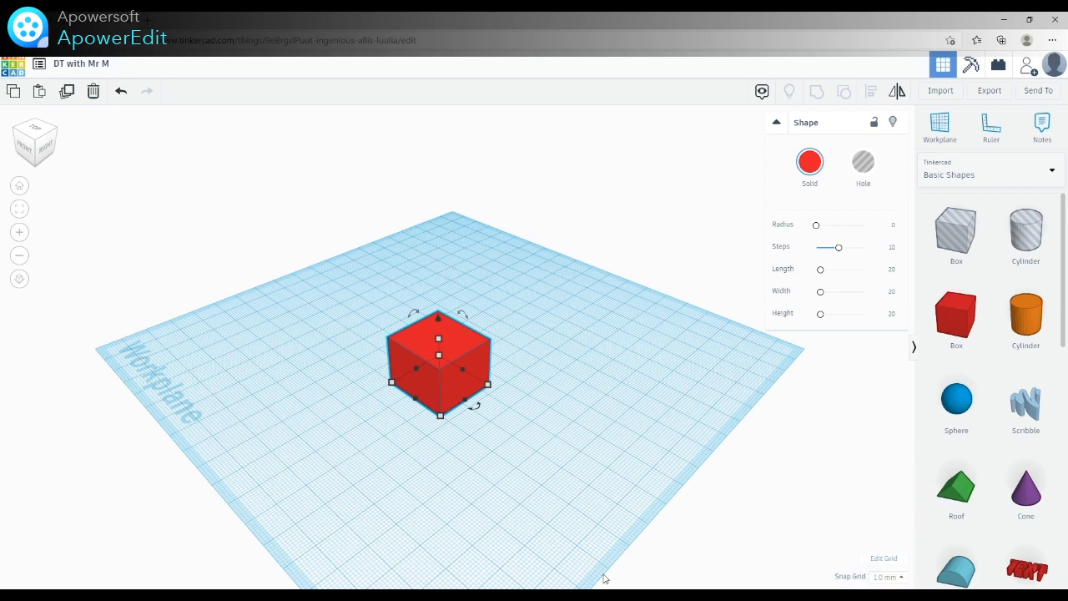
# Review the grid's unit options and printer presets, and update the grid with Millimeters, the Default preset, width 200.00 and length 200.00
pyautogui.click(884, 558)
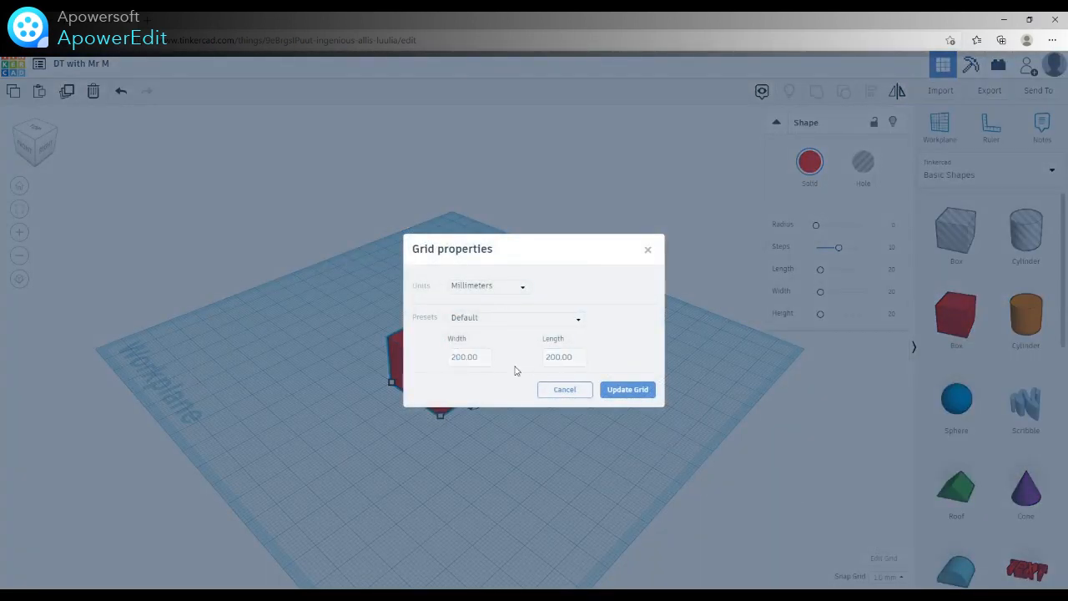
pyautogui.click(524, 288)
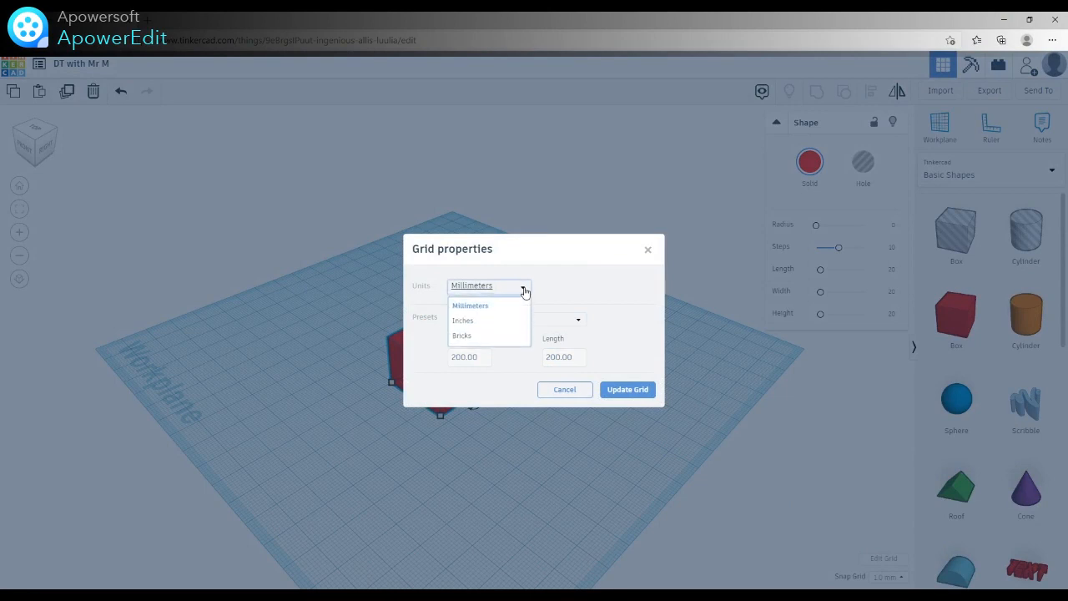
pyautogui.click(524, 288)
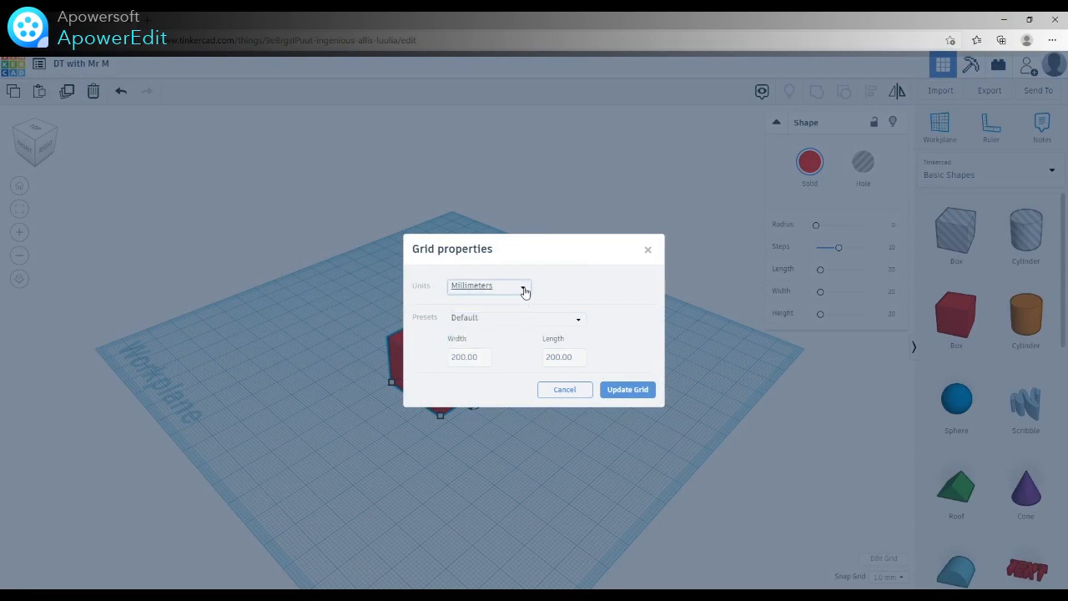
pyautogui.click(582, 323)
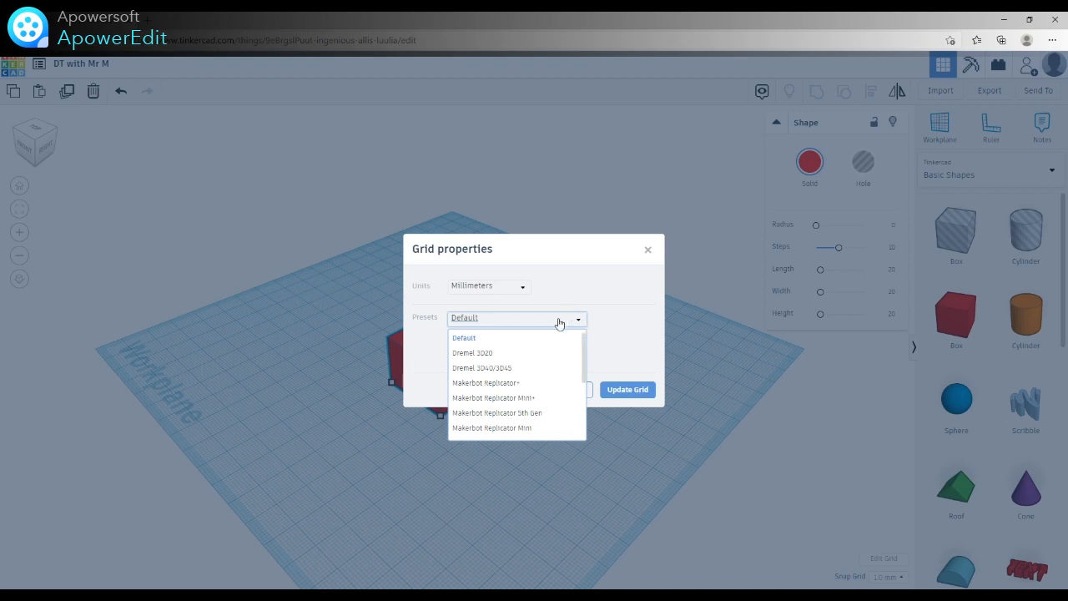
pyautogui.moveTo(584, 362); pyautogui.dragTo(586, 335)
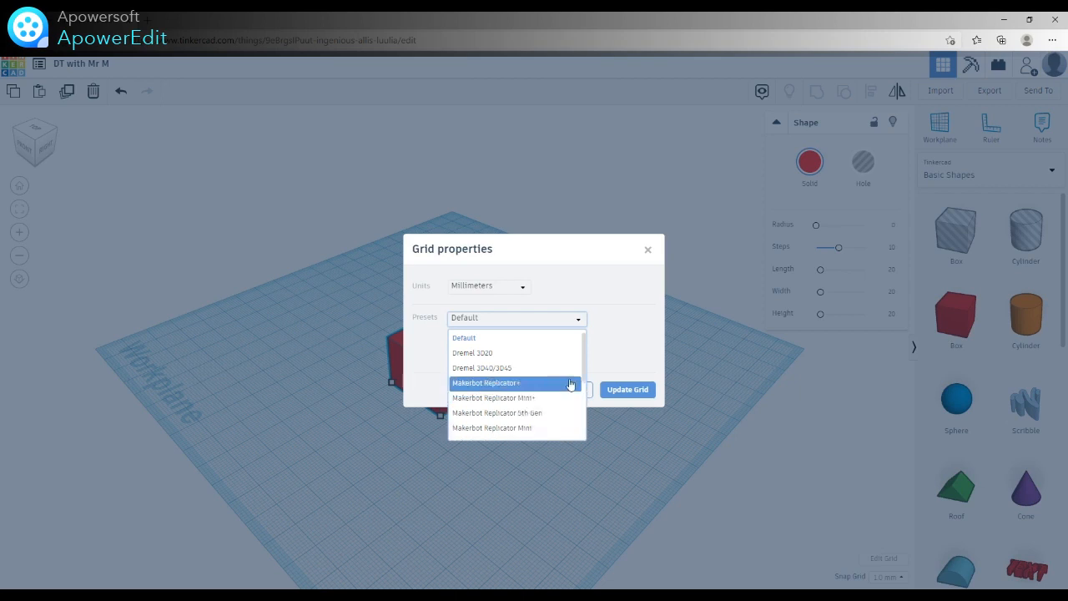
pyautogui.moveTo(584, 368); pyautogui.dragTo(586, 424)
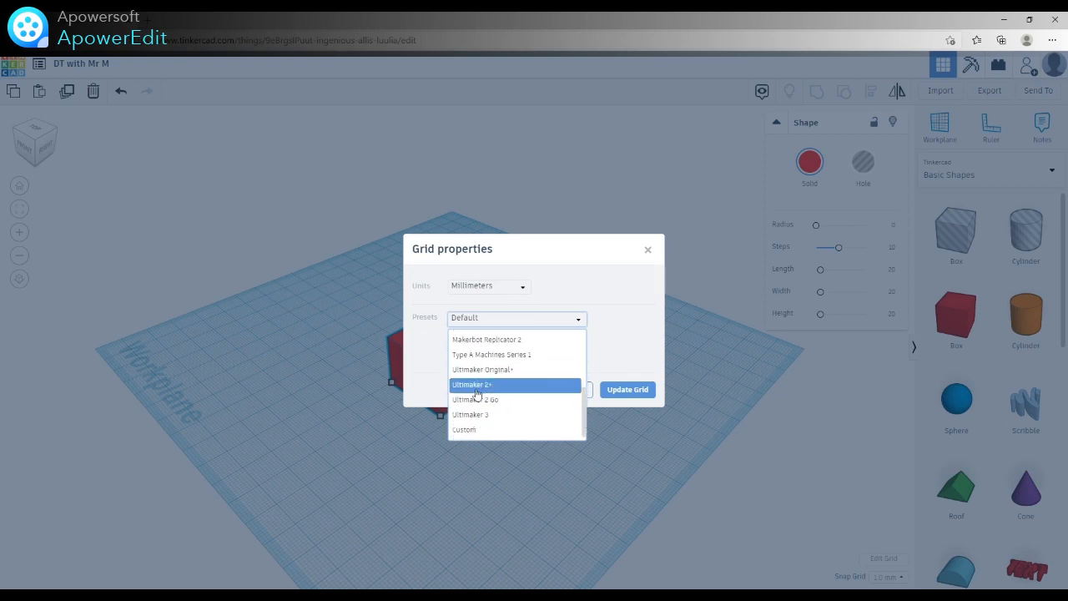
pyautogui.click(581, 322)
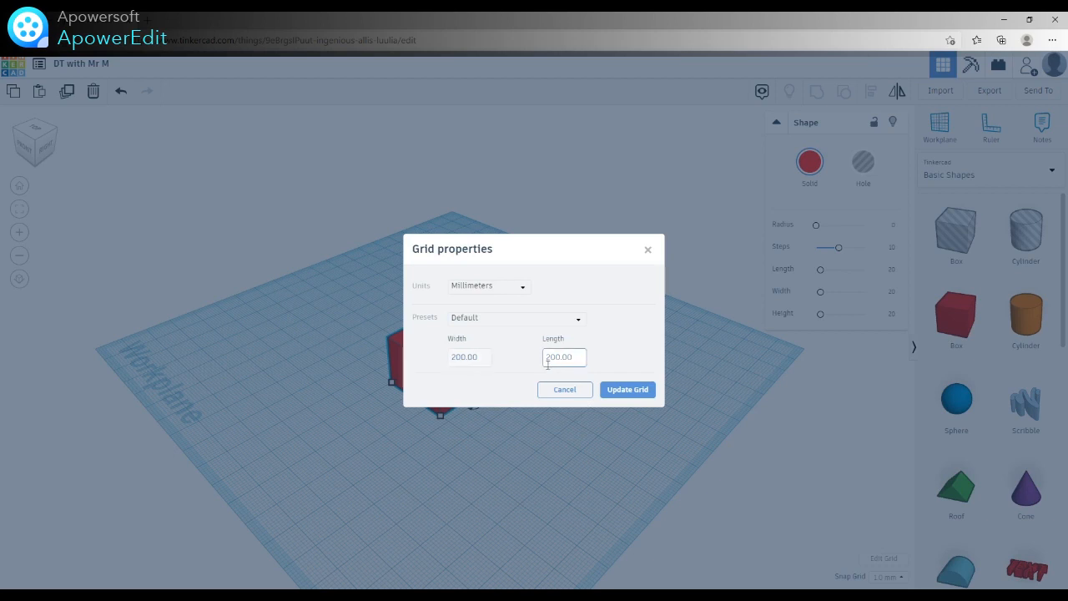
pyautogui.click(622, 394)
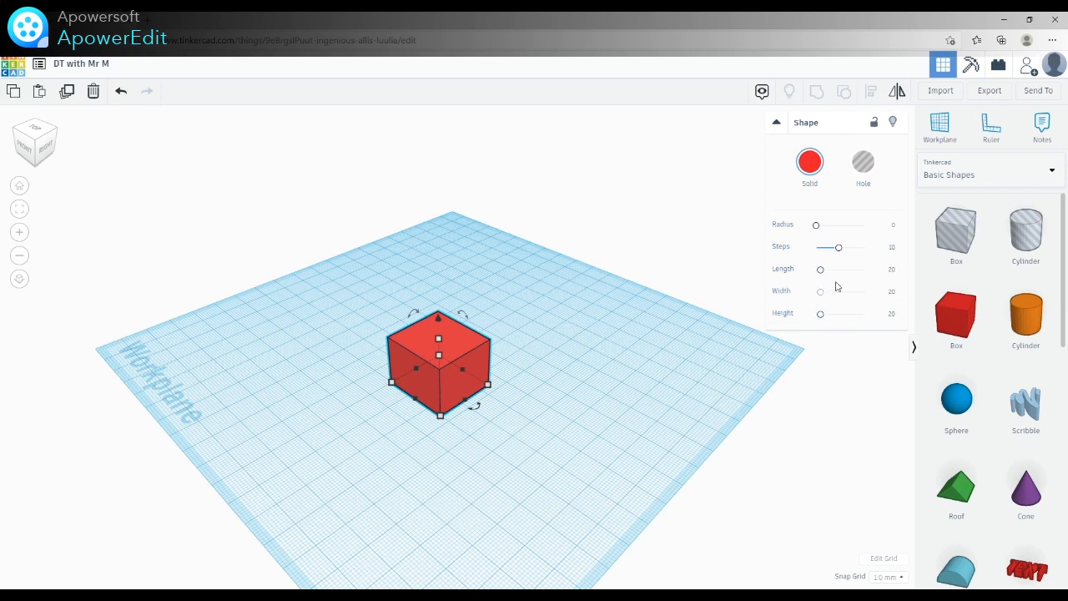
# Enlarge the box to about 36 mm length, 38 mm width and 38 mm height, and round its edges with a radius of about 10.9
pyautogui.moveTo(821, 270); pyautogui.dragTo(827, 318)
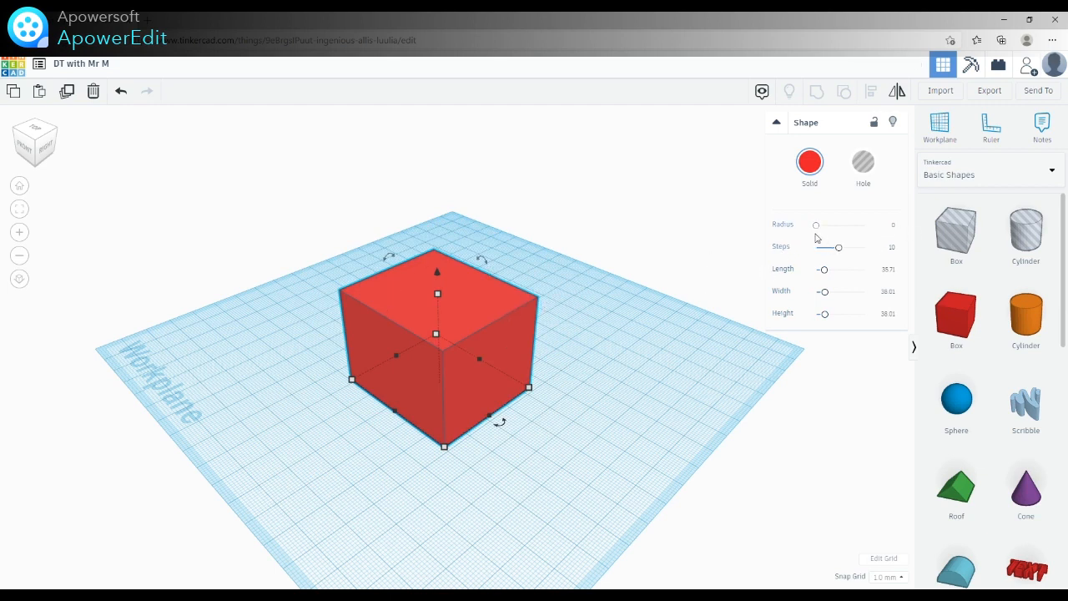
pyautogui.moveTo(817, 232); pyautogui.dragTo(843, 231)
pyautogui.moveTo(622, 422); pyautogui.dragTo(692, 448, button='right')
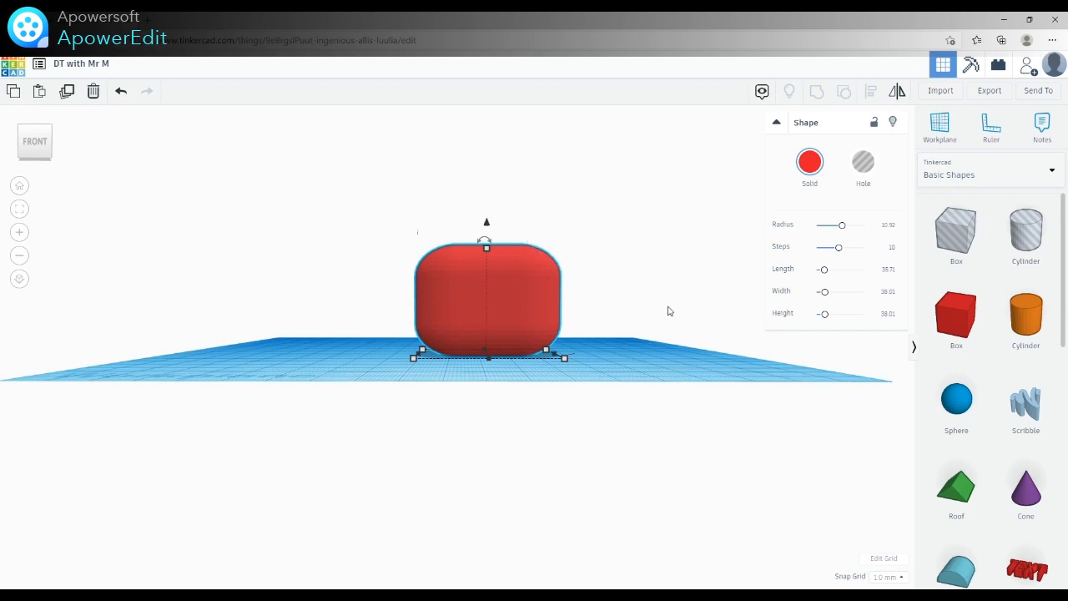
# Turn the rounded box into a hole and set it back to solid
pyautogui.moveTo(674, 309); pyautogui.dragTo(587, 360, button='right')
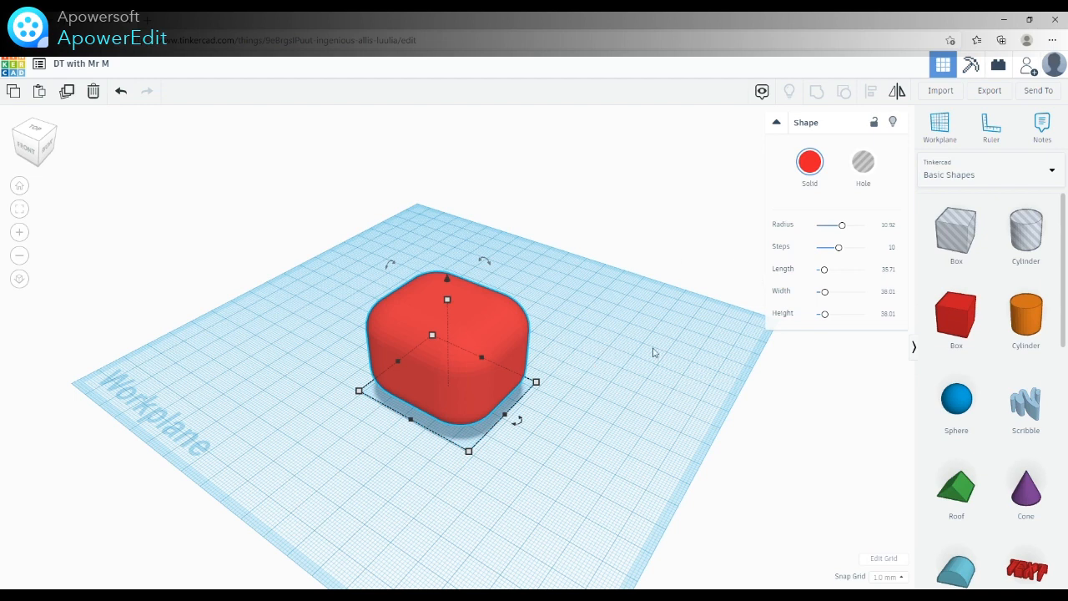
pyautogui.click(865, 166)
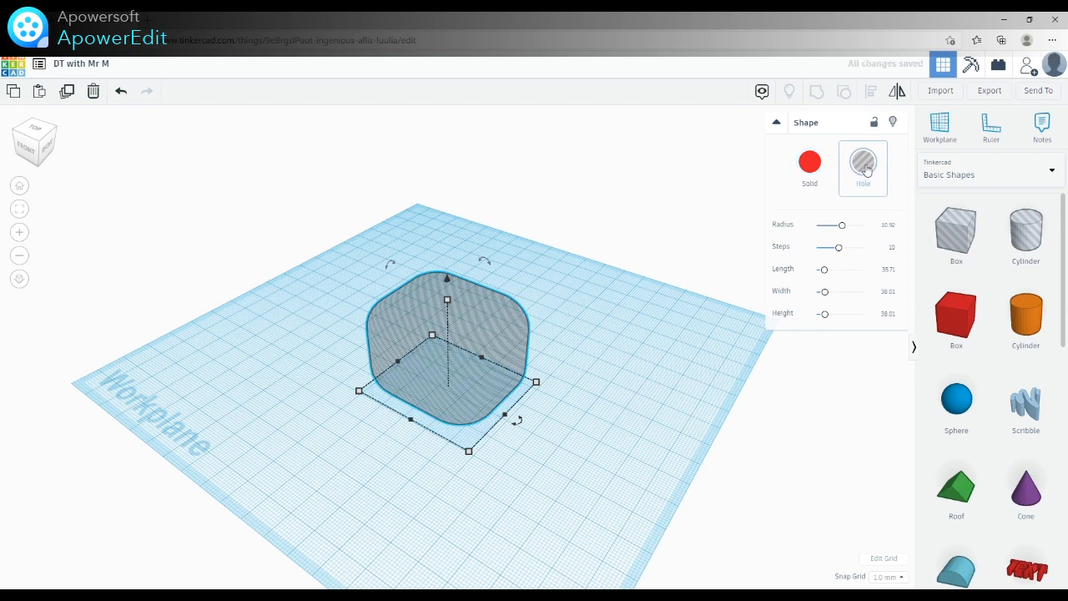
pyautogui.click(810, 167)
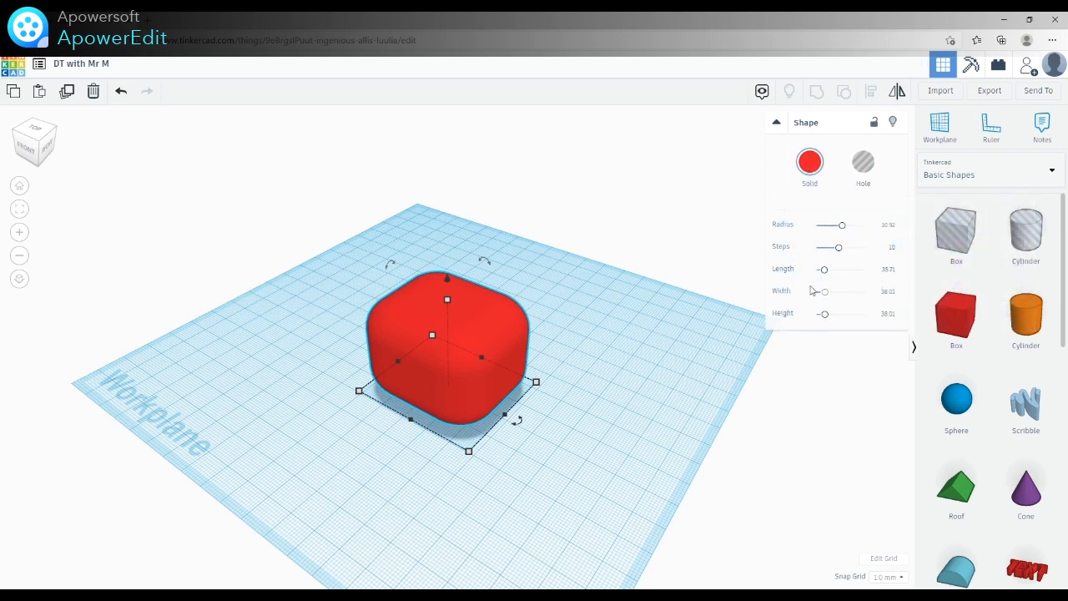
# Try 20 steps on the box's rounded edges, reduce the steps to 1, and deselect the box
pyautogui.moveTo(587, 433); pyautogui.dragTo(708, 351, button='right')
pyautogui.moveTo(839, 254); pyautogui.dragTo(870, 252)
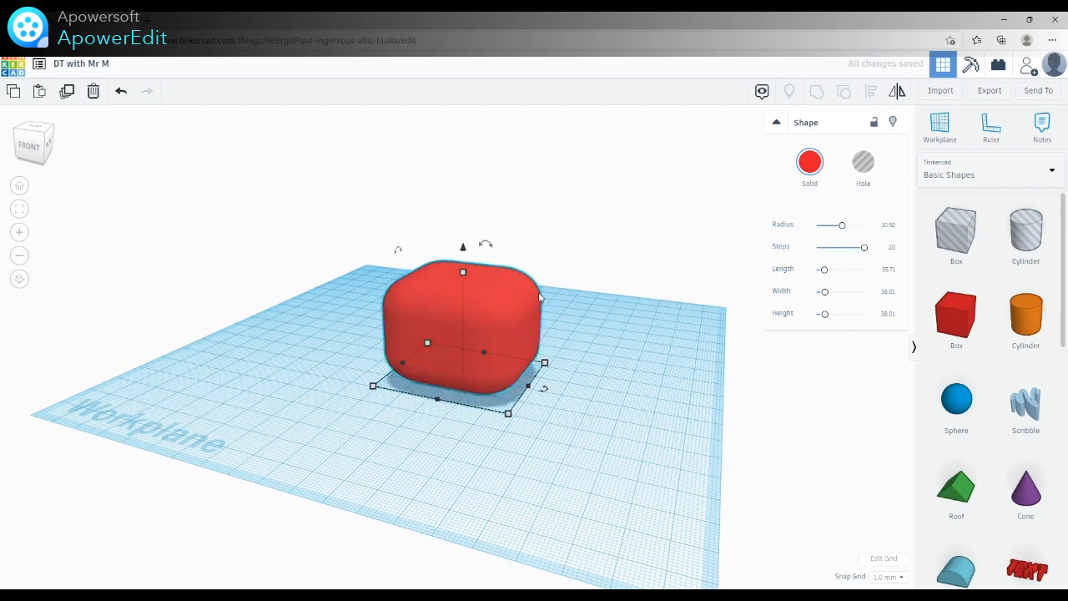
pyautogui.scroll(3, 523, 293)
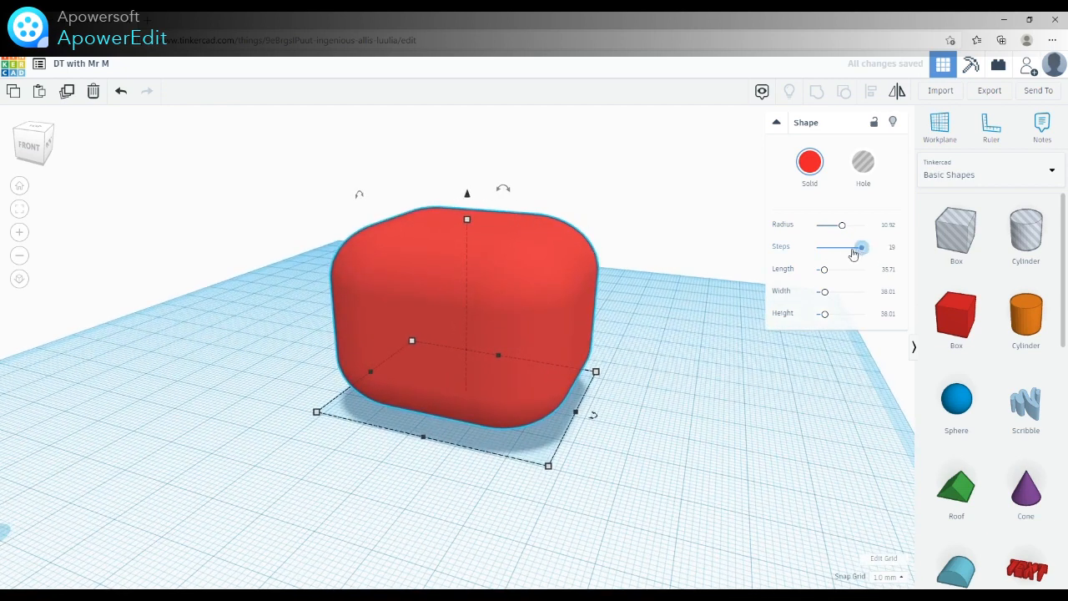
pyautogui.moveTo(862, 247); pyautogui.dragTo(803, 253)
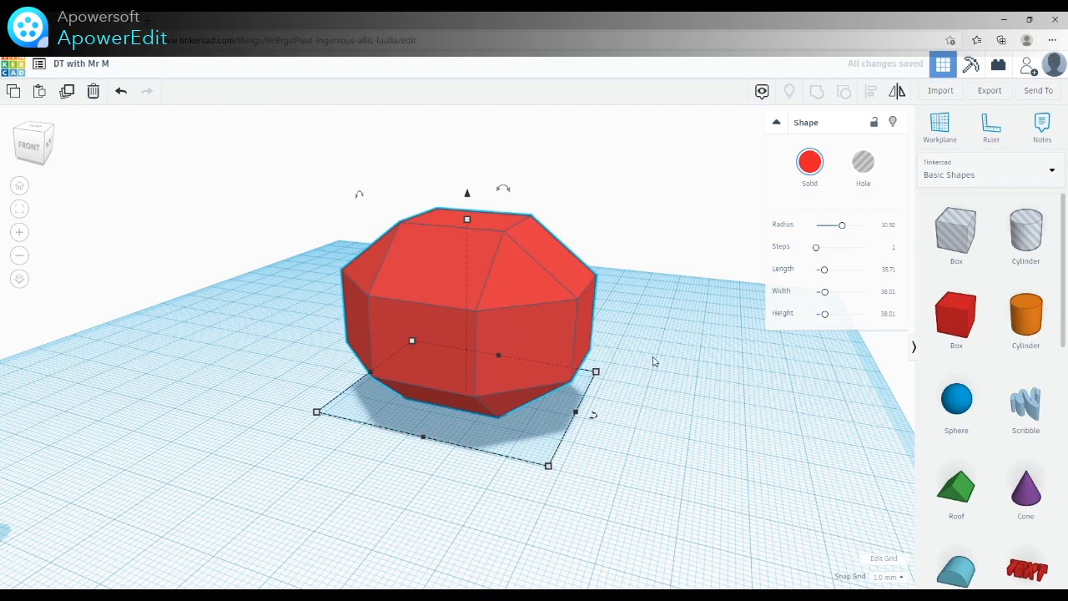
pyautogui.moveTo(667, 401); pyautogui.dragTo(496, 321, button='right')
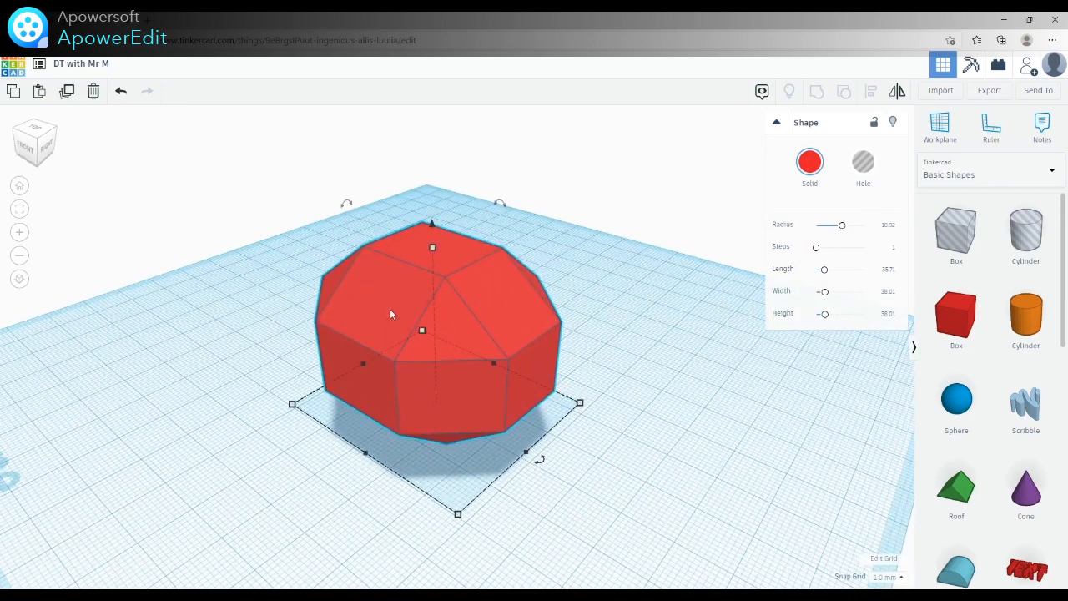
pyautogui.click(649, 397)
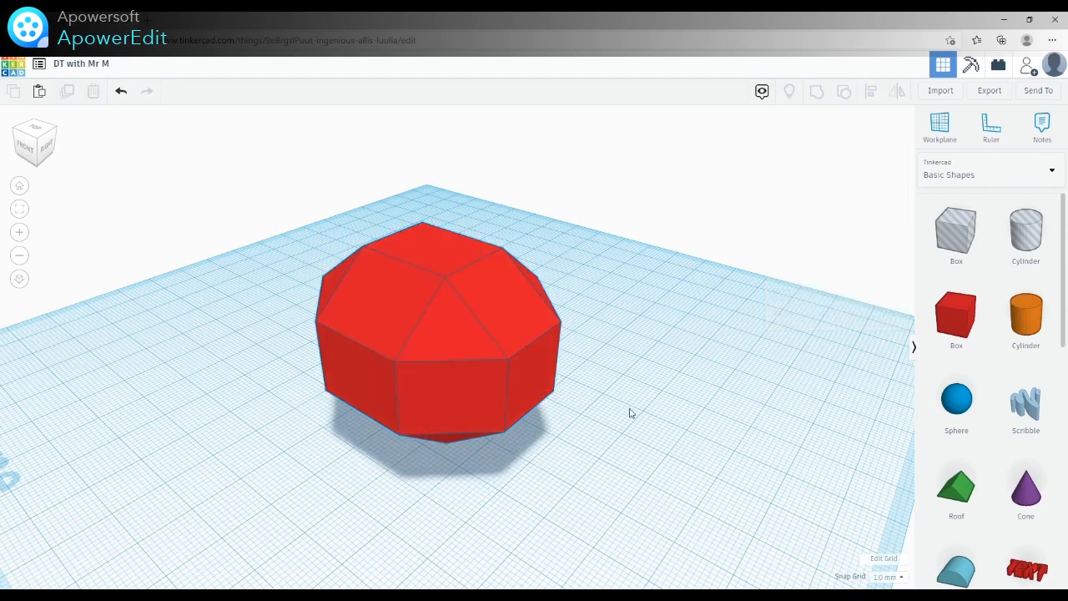
# Delete the faceted red box, undo the deletion, and delete the box again
pyautogui.click(447, 342)
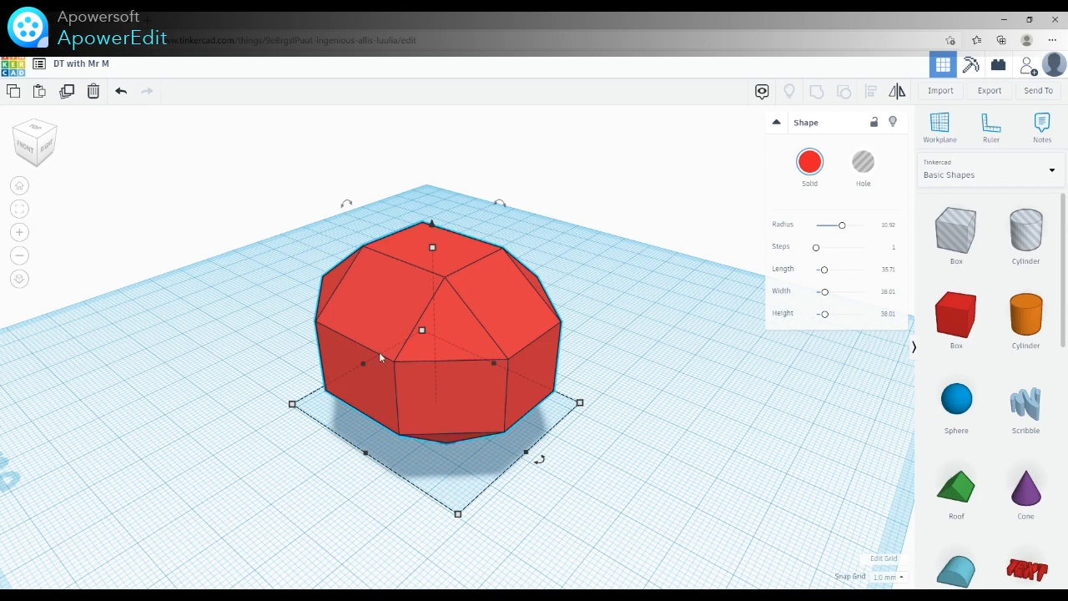
pyautogui.click(93, 92)
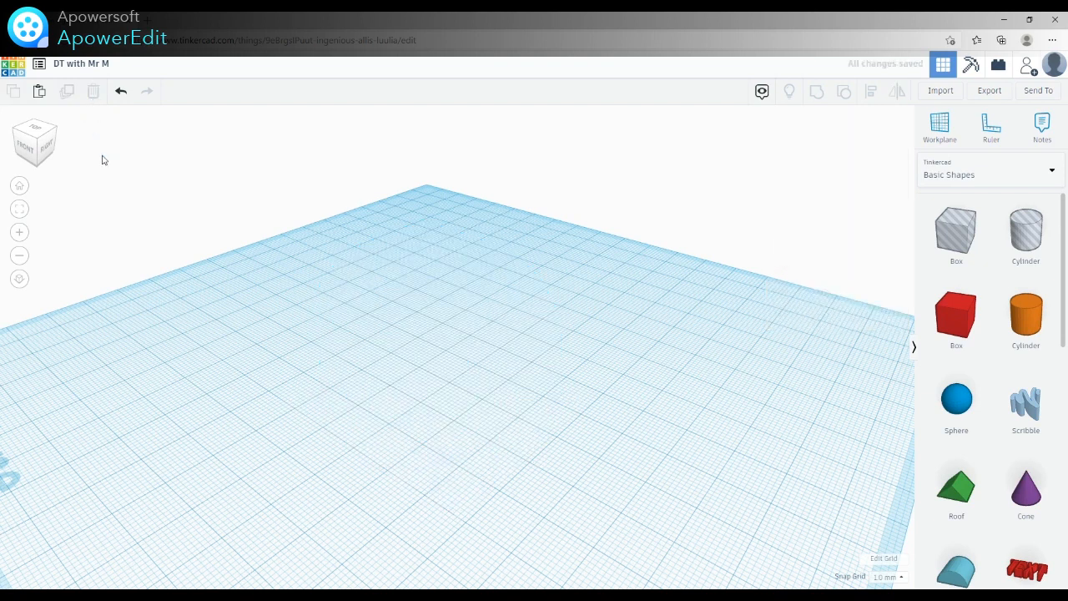
pyautogui.click(122, 99)
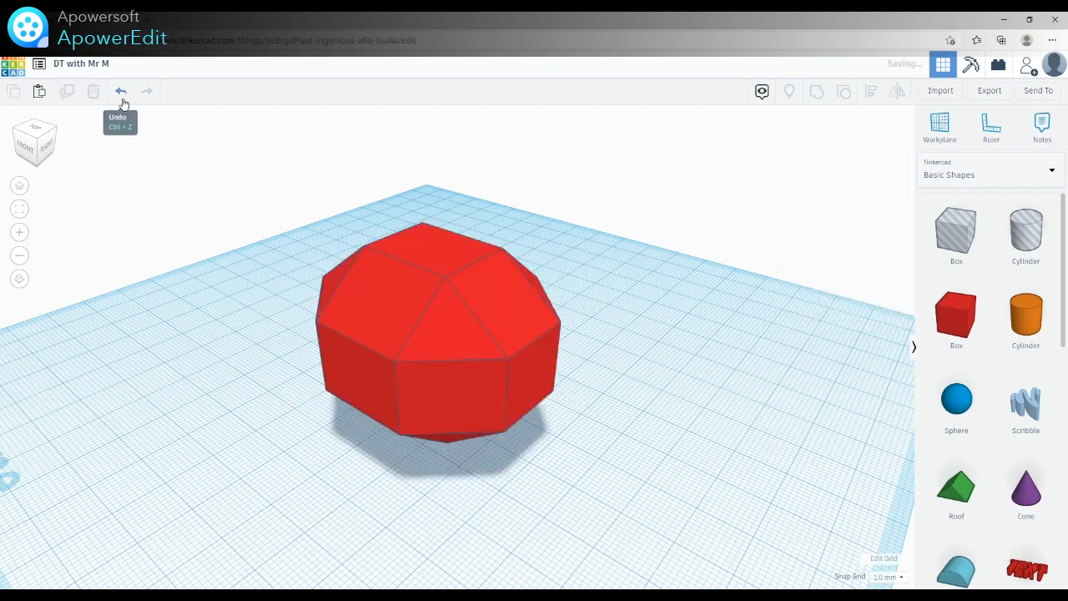
pyautogui.click(432, 308)
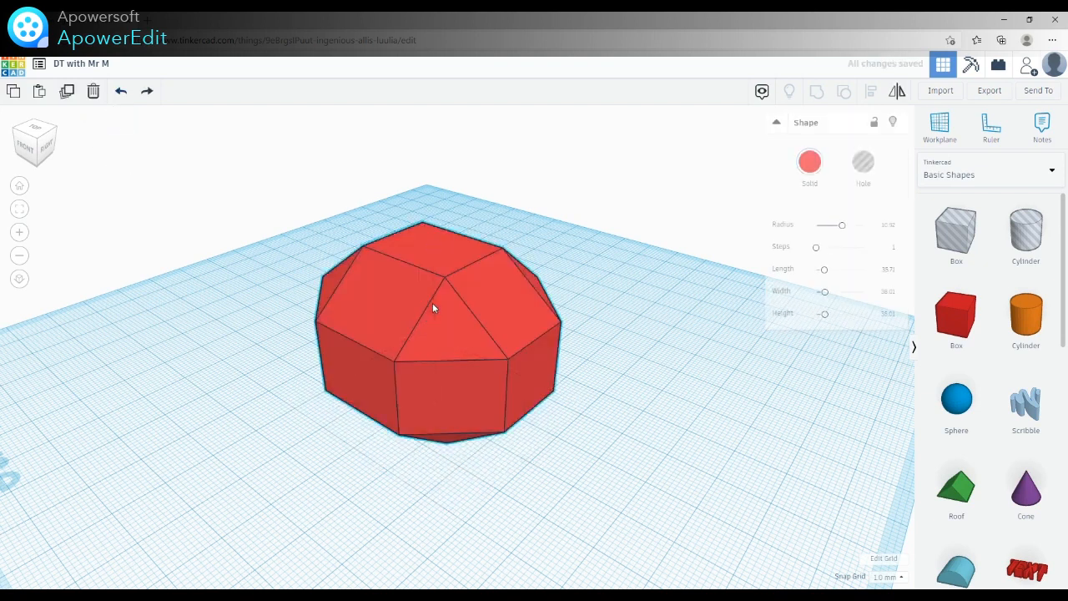
pyautogui.click(94, 90)
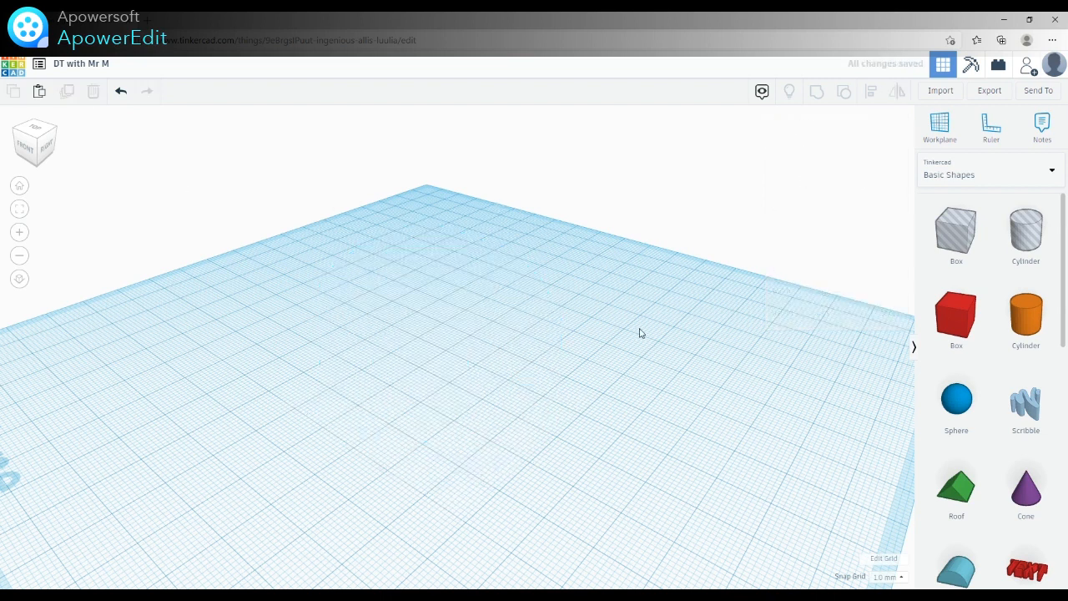
# Place a solid cylinder and a sphere side by side near the middle of the workplane
pyautogui.scroll(-2, 673, 371)
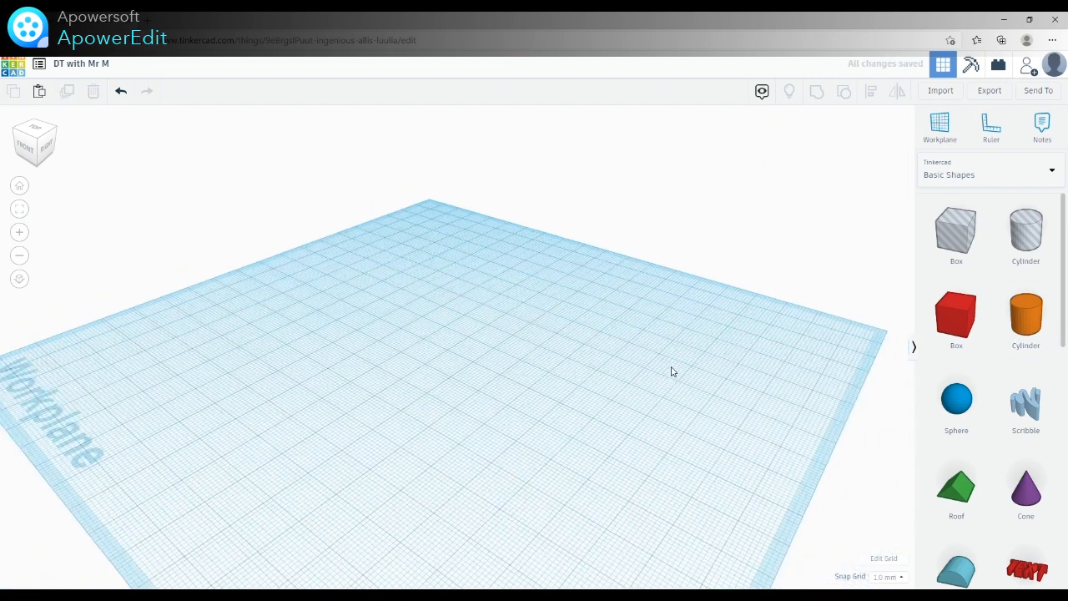
pyautogui.moveTo(1032, 335); pyautogui.dragTo(400, 390)
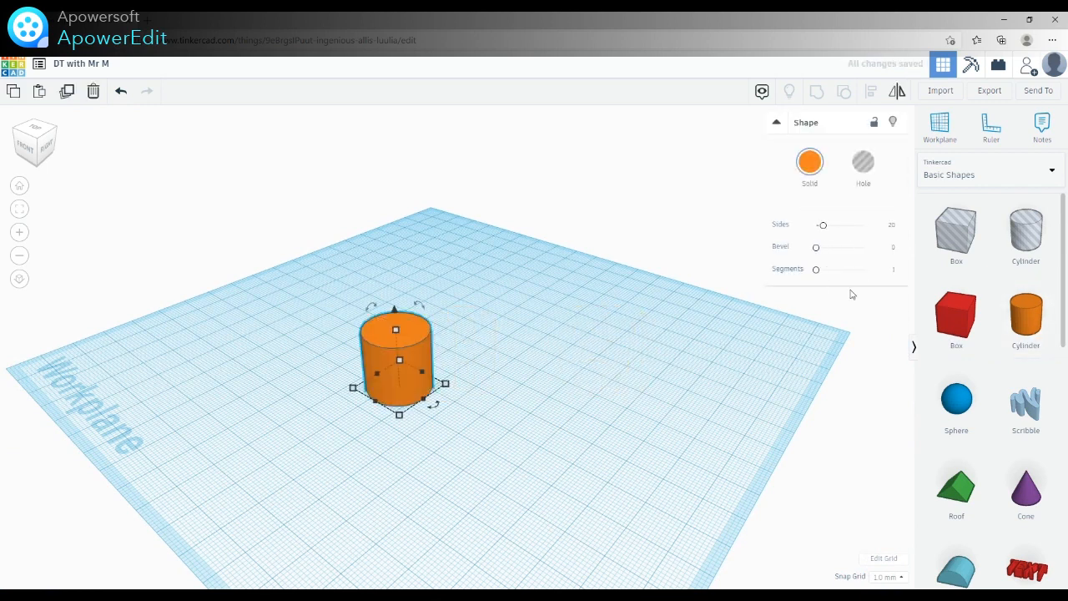
pyautogui.click(953, 405)
pyautogui.moveTo(955, 405); pyautogui.dragTo(544, 390)
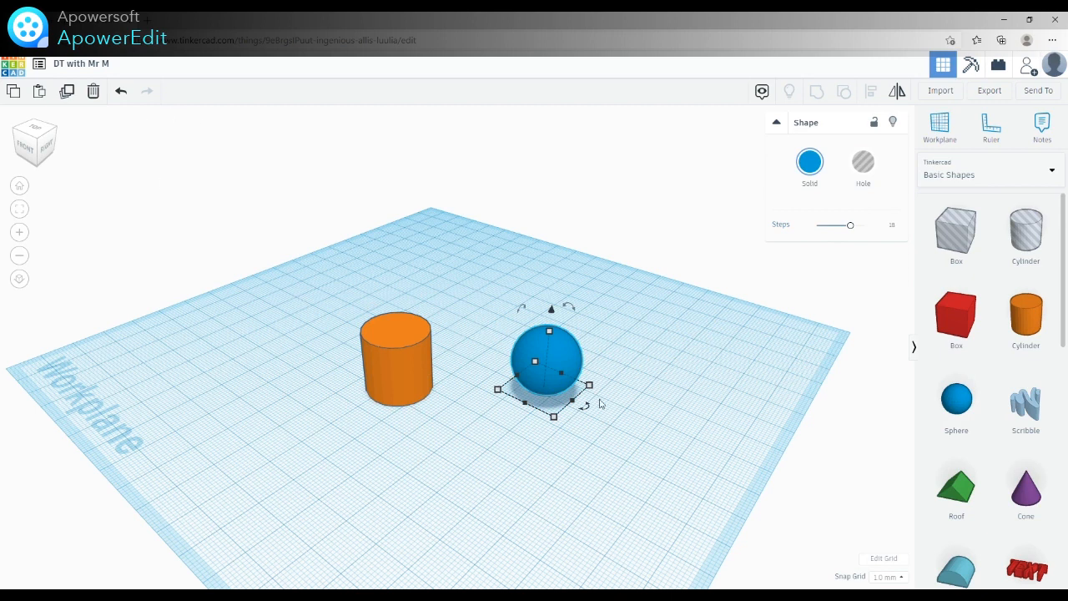
# Delete the cylinder and the sphere from the workplane
pyautogui.click(415, 368)
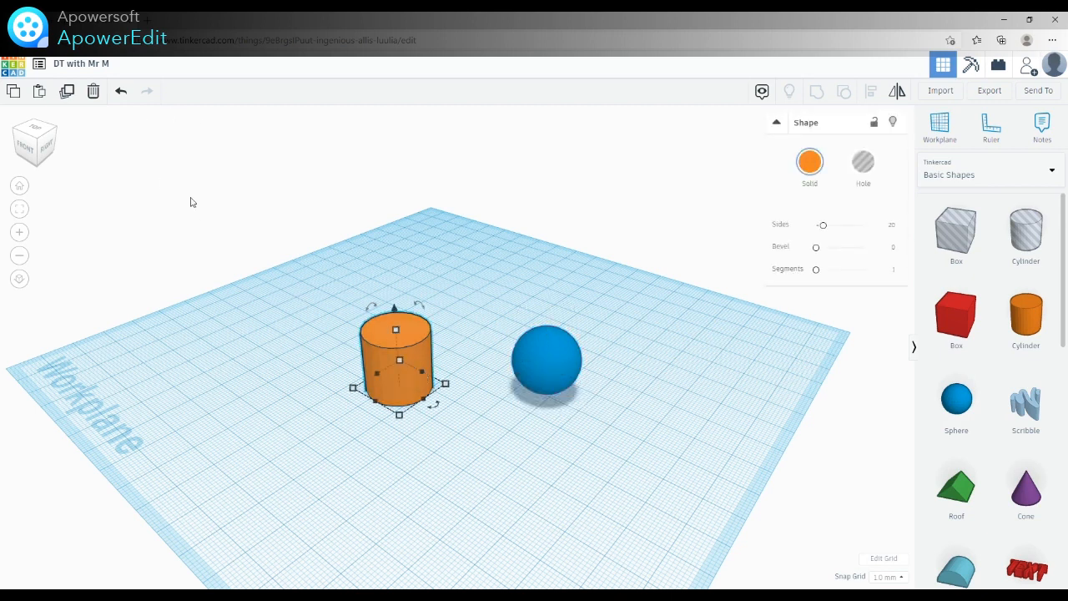
pyautogui.click(95, 95)
pyautogui.click(546, 367)
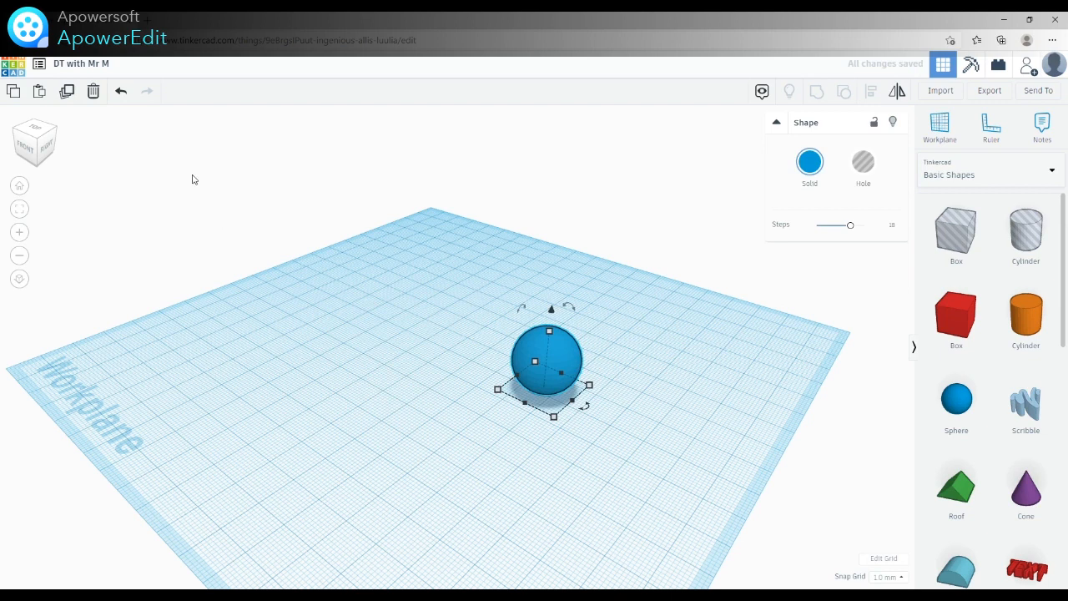
pyautogui.click(93, 97)
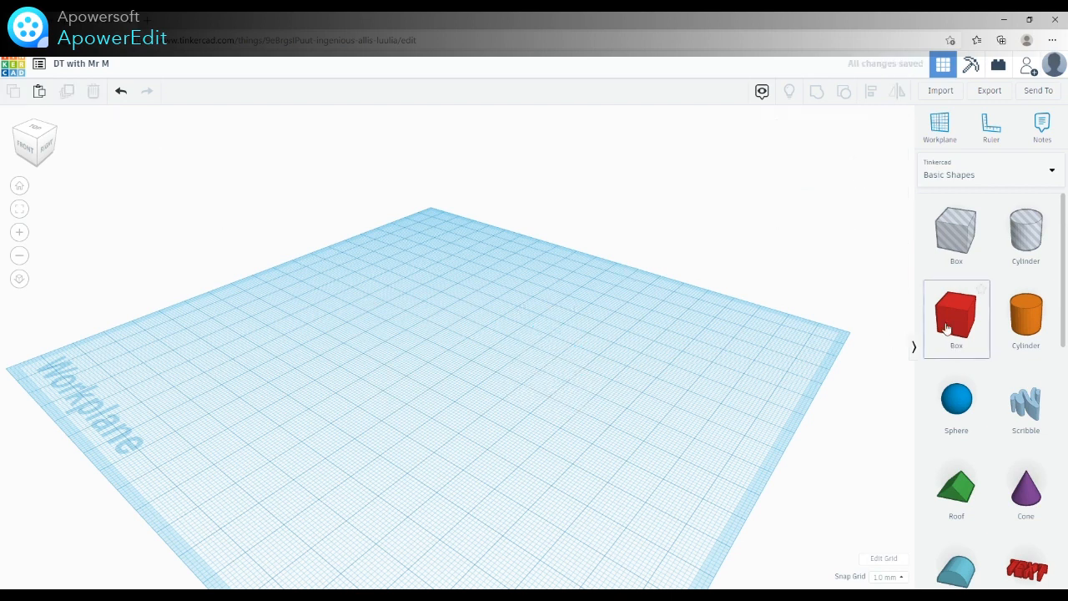
# Place a solid red box on the workplane, stretch one side to 40 mm, and set that dimension to 50 mm
pyautogui.moveTo(911, 334); pyautogui.dragTo(456, 407)
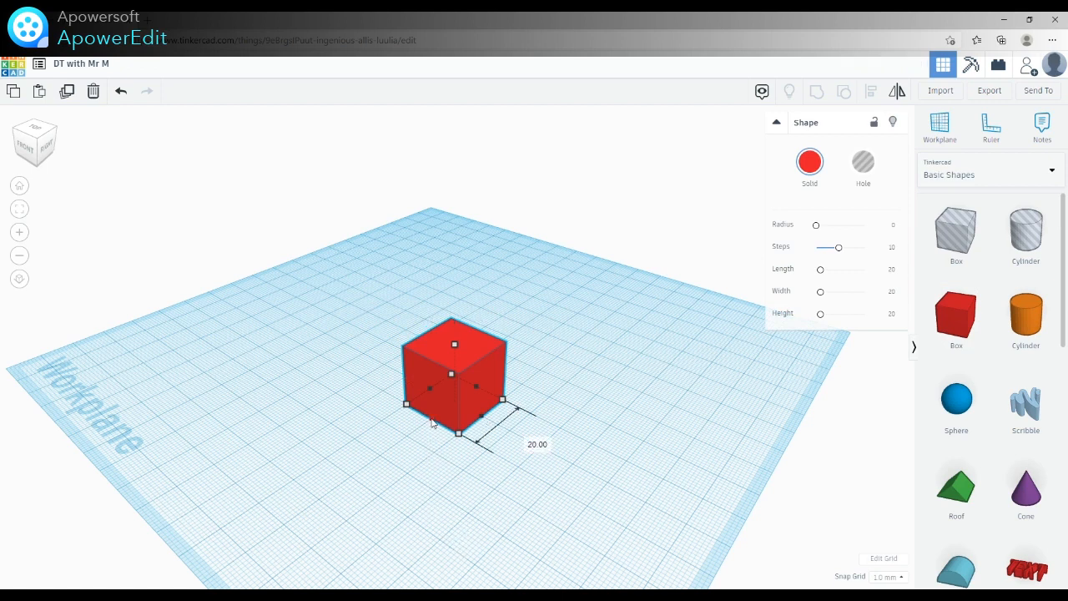
pyautogui.moveTo(432, 423); pyautogui.dragTo(391, 467)
pyautogui.click(506, 464)
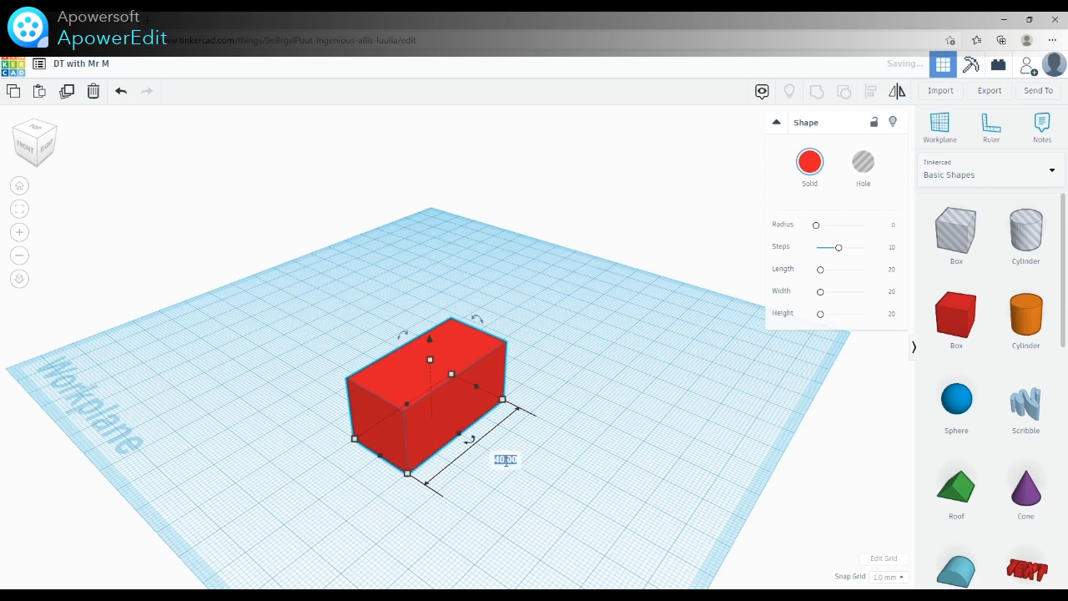
pyautogui.write('50')
pyautogui.press('Return')
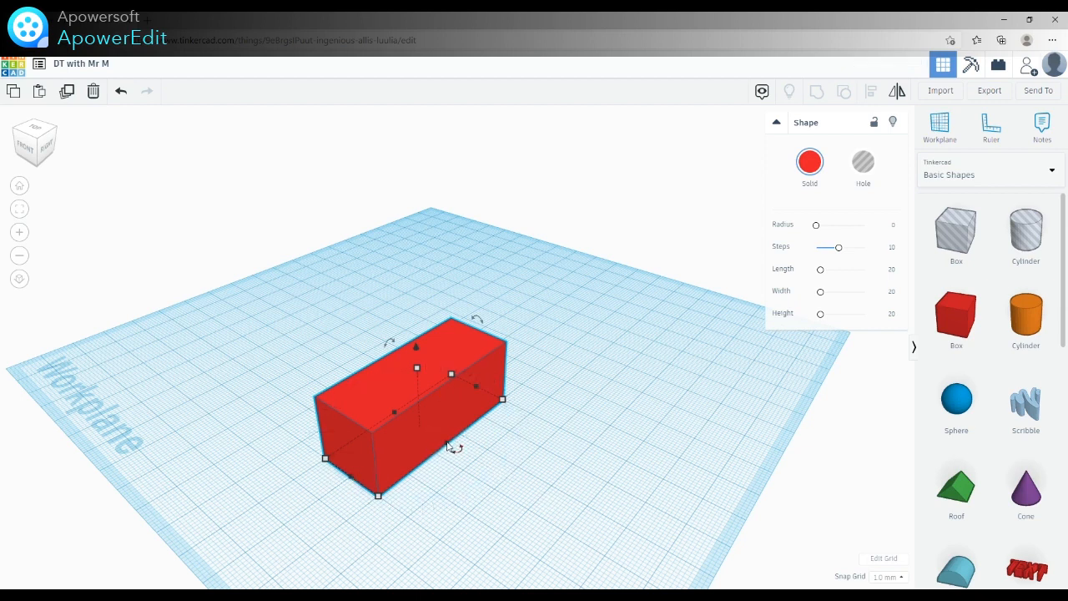
# Widen the 50 mm long box across its shorter side, raise its height to 26 mm, and deselect it
pyautogui.moveTo(447, 448); pyautogui.dragTo(474, 465)
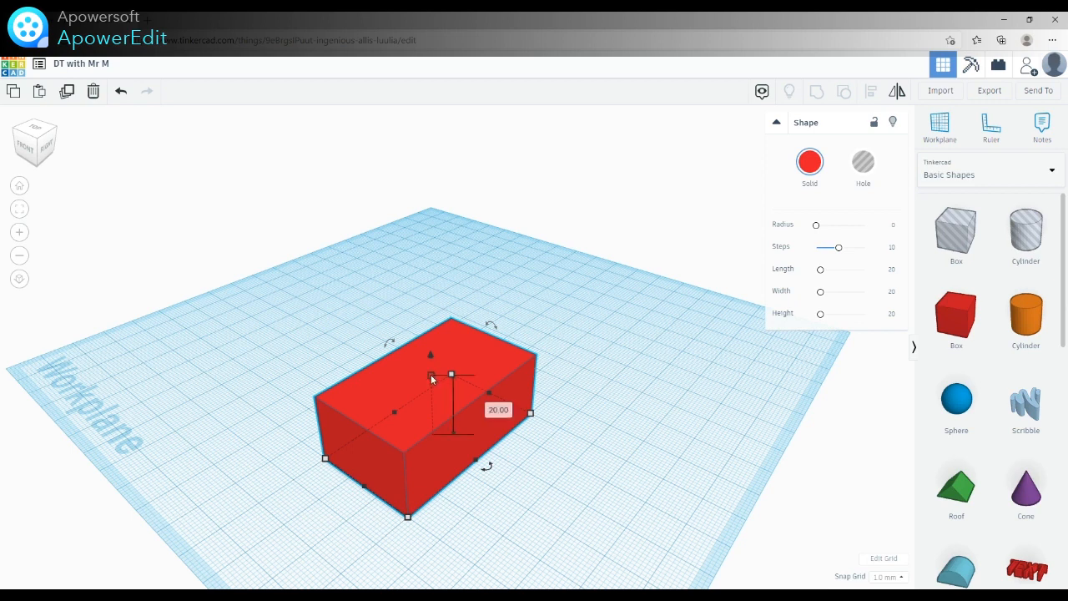
pyautogui.moveTo(431, 377); pyautogui.dragTo(443, 355)
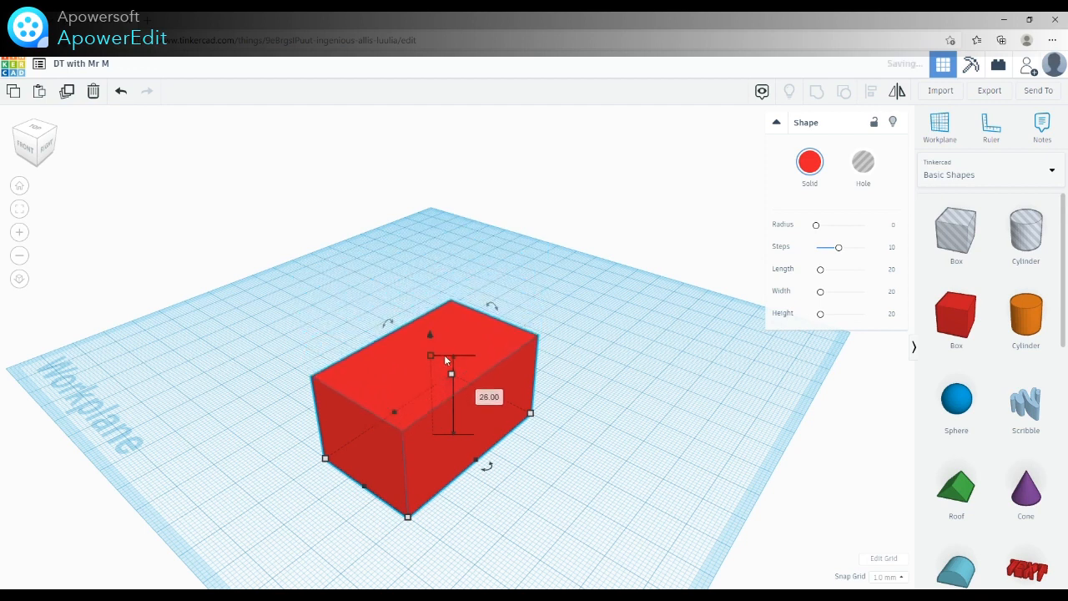
pyautogui.click(602, 412)
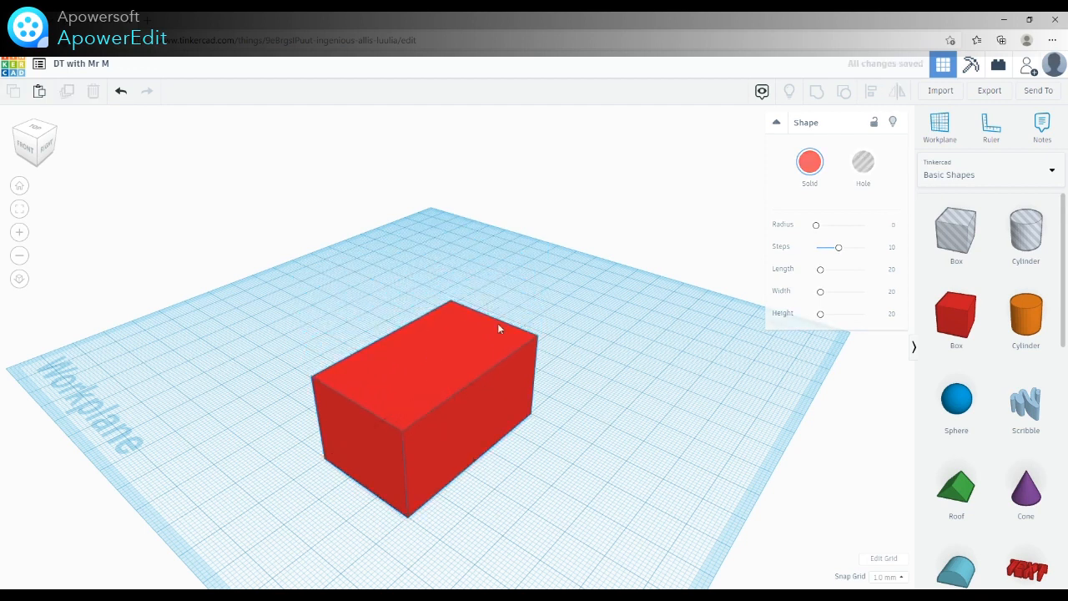
# Delete the enlarged box and place a new solid red box near the middle of the workplane
pyautogui.click(419, 406)
pyautogui.click(92, 92)
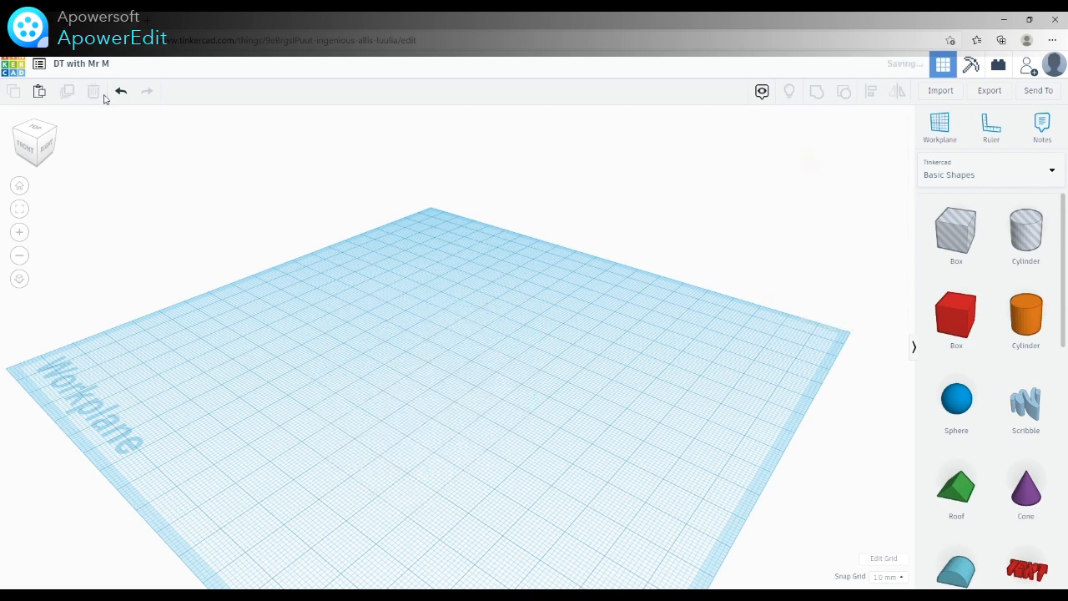
pyautogui.moveTo(981, 334); pyautogui.dragTo(433, 424)
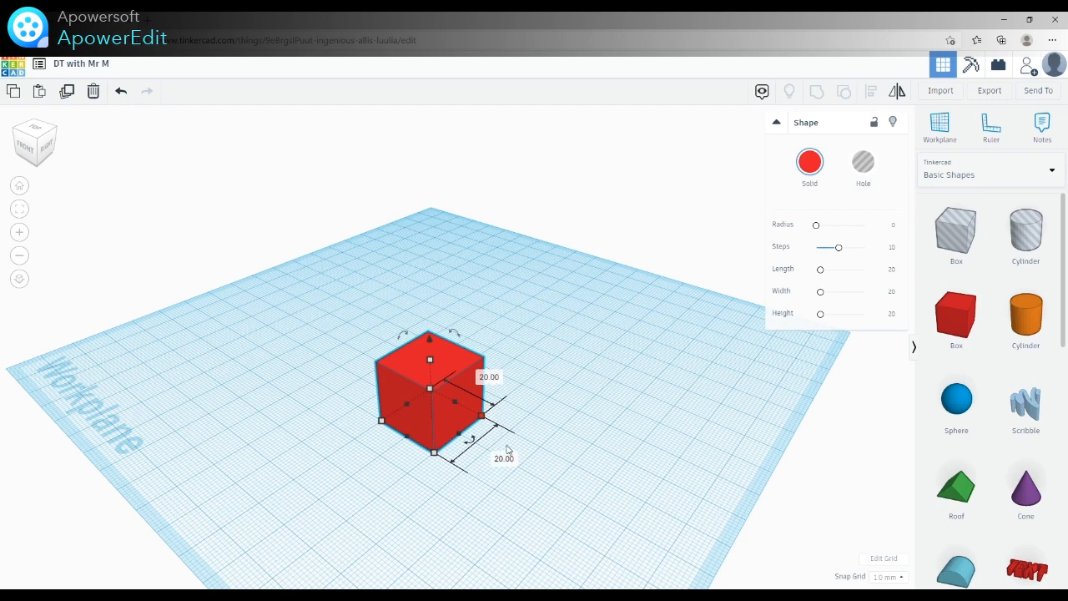
# Undo the last size change, try a 22 by 22 mm base, and return the box's base to 20 by 20 mm
pyautogui.hotkey('ctrl', 'z')
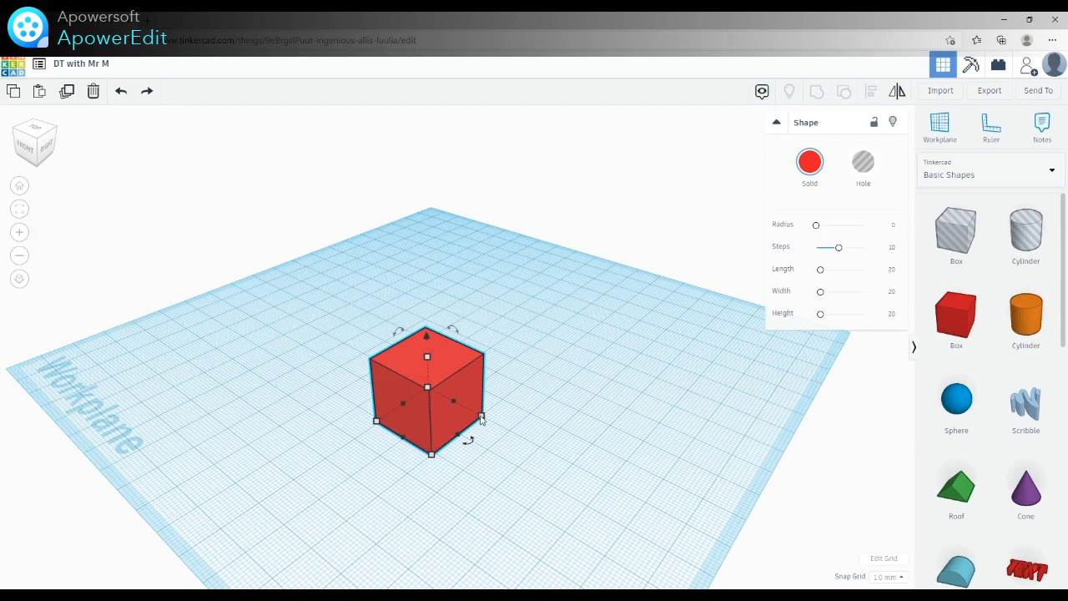
pyautogui.moveTo(482, 419)
pyautogui.mouseDown()
pyautogui.moveTo(610, 419)
pyautogui.moveTo(441, 434)
pyautogui.moveTo(587, 413)
pyautogui.moveTo(499, 416)
pyautogui.moveTo(526, 432)
pyautogui.moveTo(484, 437)
pyautogui.mouseUp()
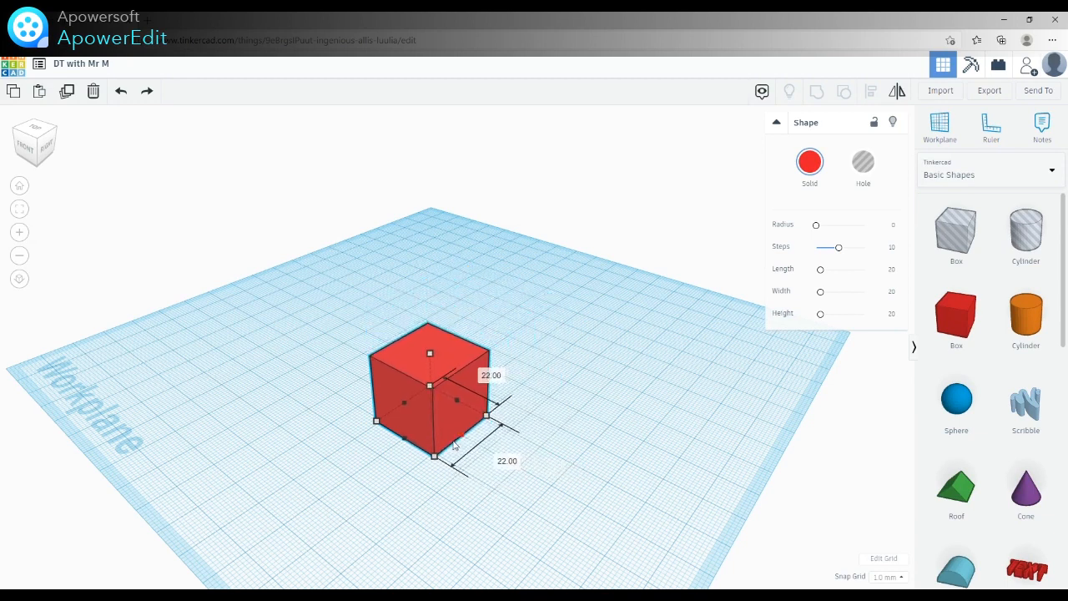
pyautogui.moveTo(446, 446); pyautogui.dragTo(453, 446)
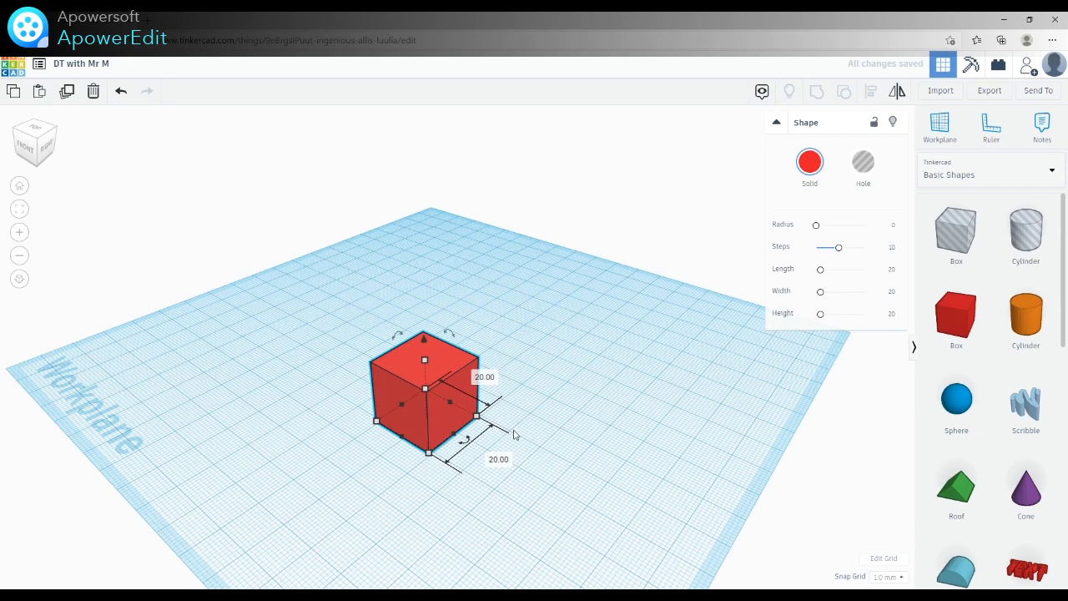
pyautogui.moveTo(476, 416)
pyautogui.mouseDown()
pyautogui.moveTo(534, 427)
pyautogui.moveTo(508, 415)
pyautogui.moveTo(488, 425)
pyautogui.moveTo(529, 427)
pyautogui.moveTo(485, 428)
pyautogui.moveTo(530, 428)
pyautogui.moveTo(468, 427)
pyautogui.mouseUp()
pyautogui.click(548, 462)
pyautogui.click(469, 422)
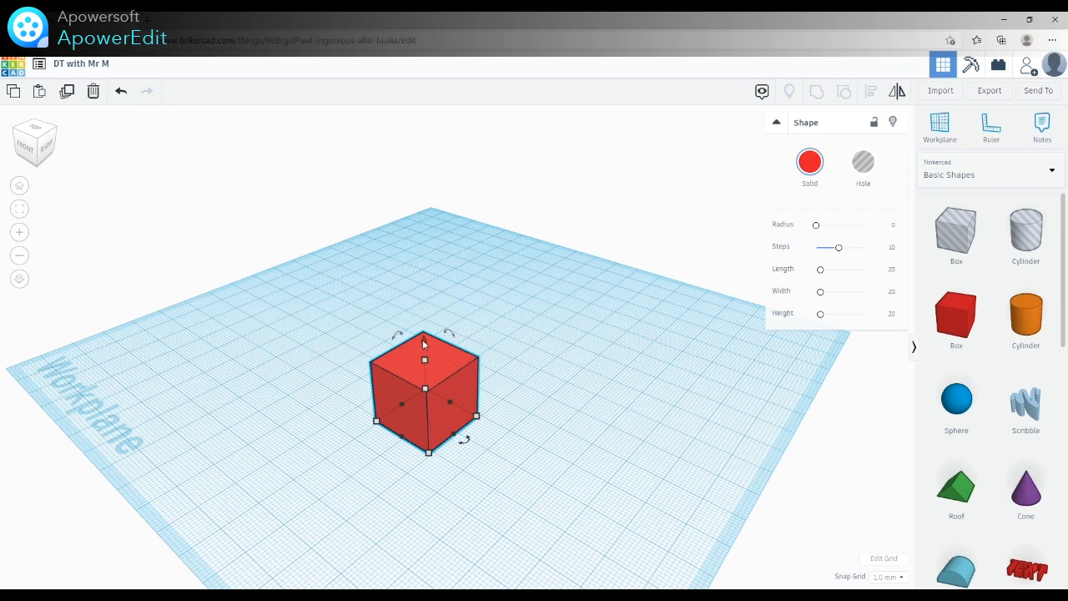
# Raise the box straight up to 20 mm above the workplane and deselect it
pyautogui.scroll(4, 422, 343)
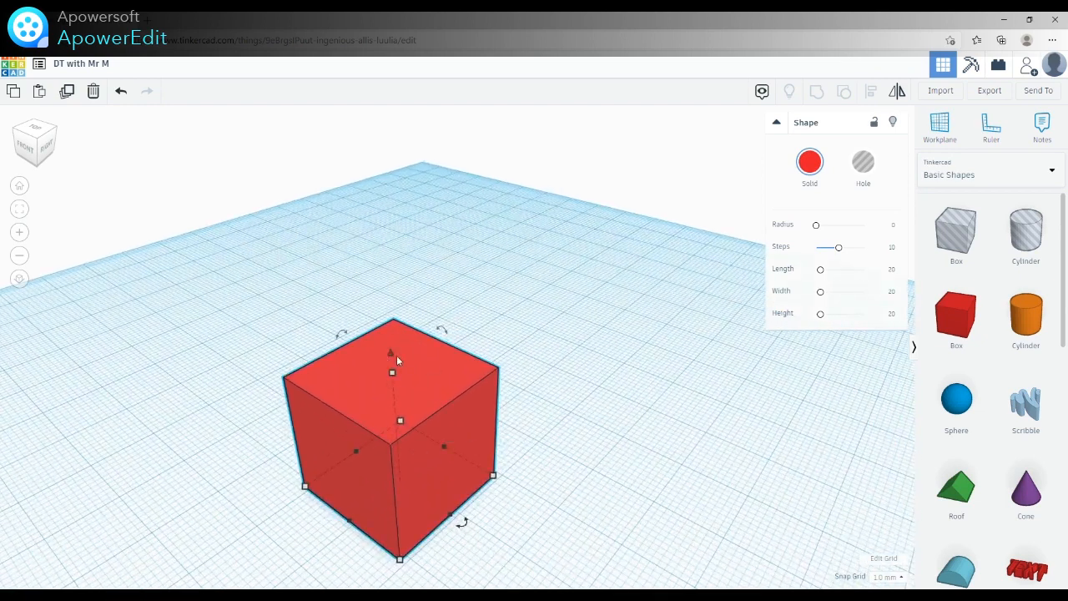
pyautogui.moveTo(392, 353); pyautogui.dragTo(386, 277)
pyautogui.moveTo(385, 263); pyautogui.dragTo(388, 204)
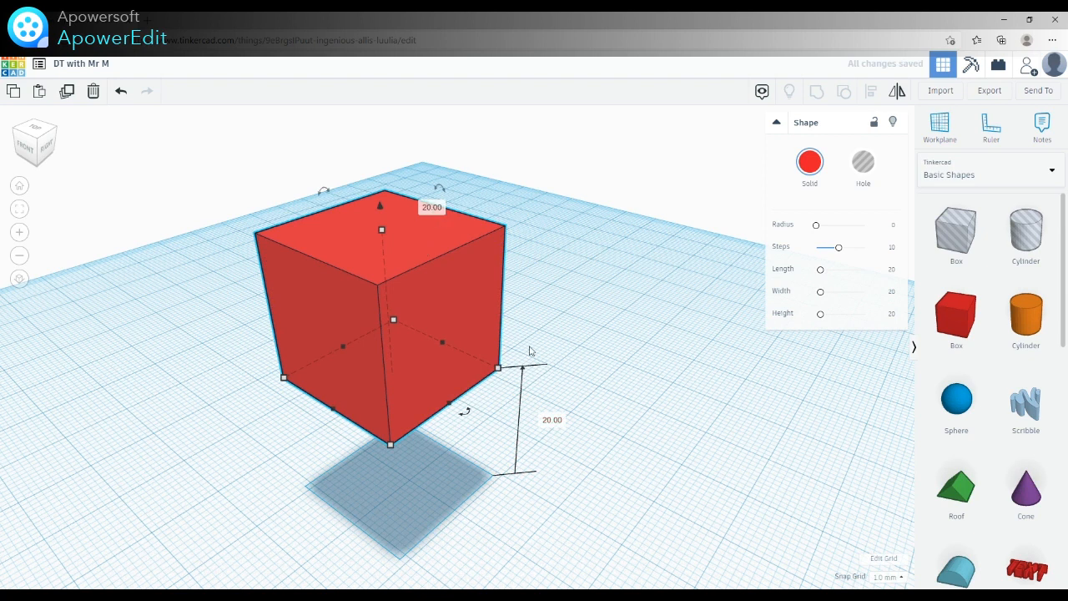
pyautogui.click(554, 421)
pyautogui.click(582, 452)
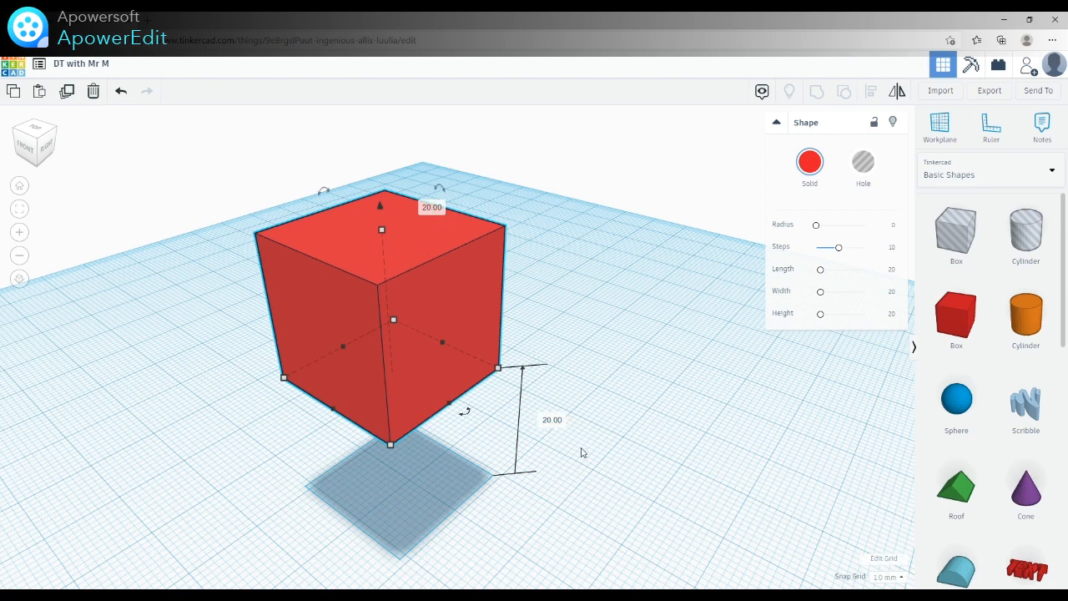
pyautogui.click(617, 406)
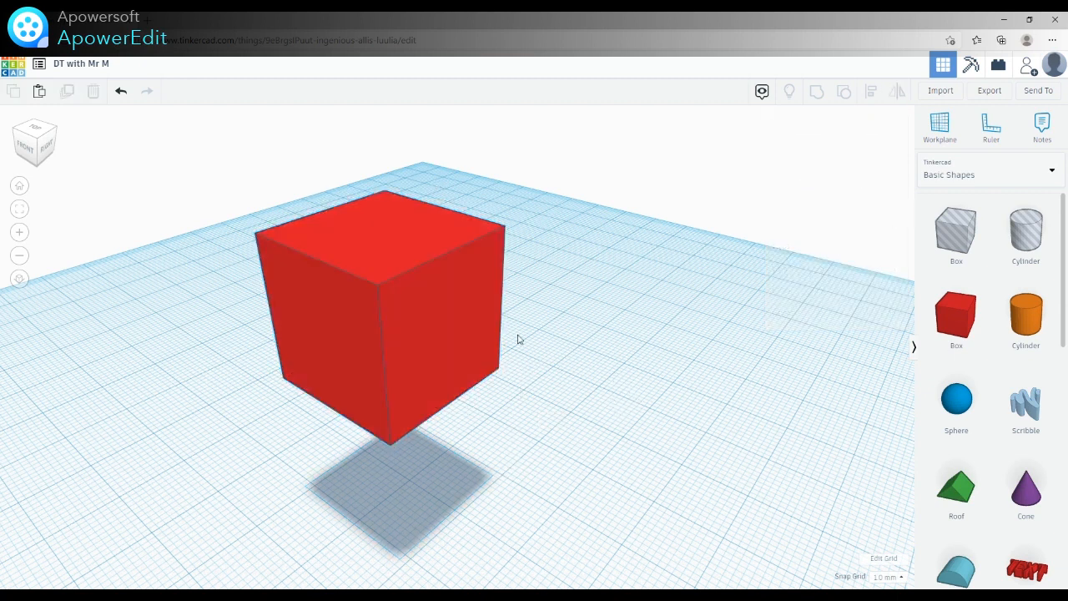
# Raise the floating box to 22 mm and on to 25 mm above the workplane, and deselect it
pyautogui.click(442, 315)
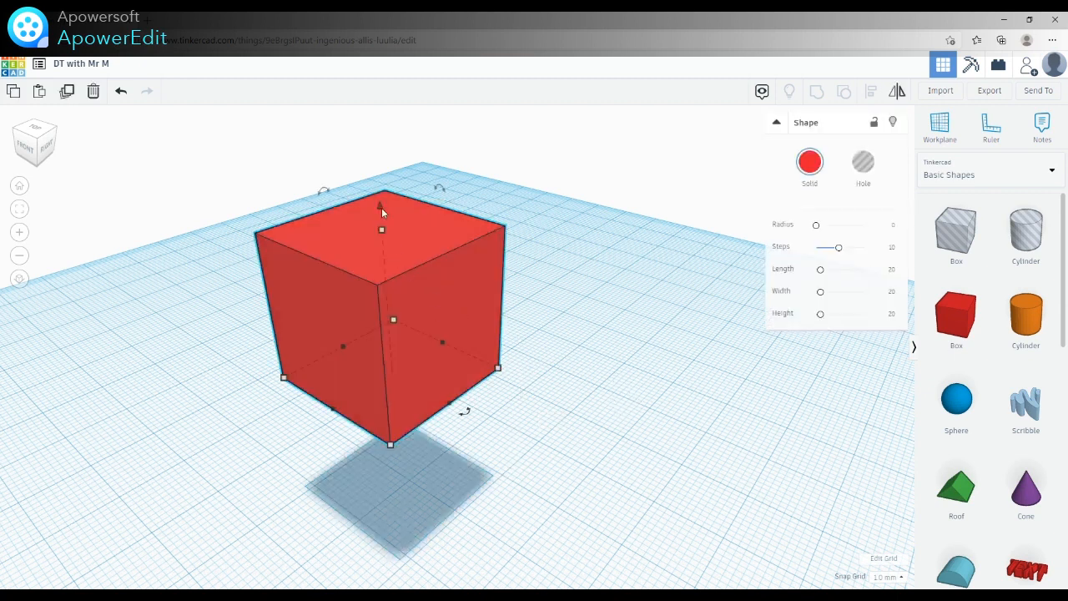
pyautogui.moveTo(381, 207); pyautogui.dragTo(376, 188)
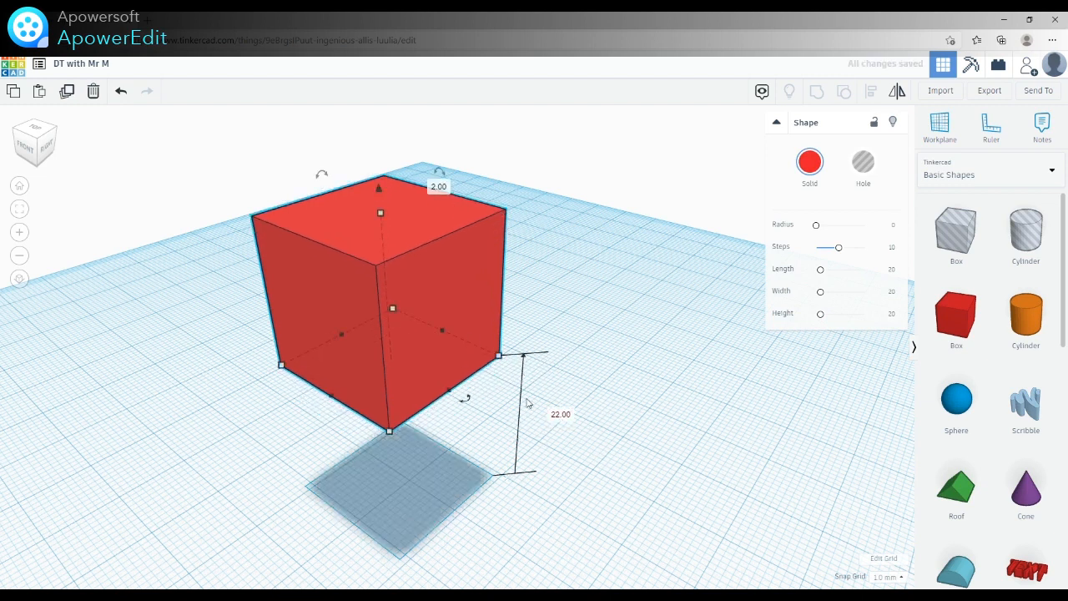
pyautogui.moveTo(379, 189); pyautogui.dragTo(372, 168)
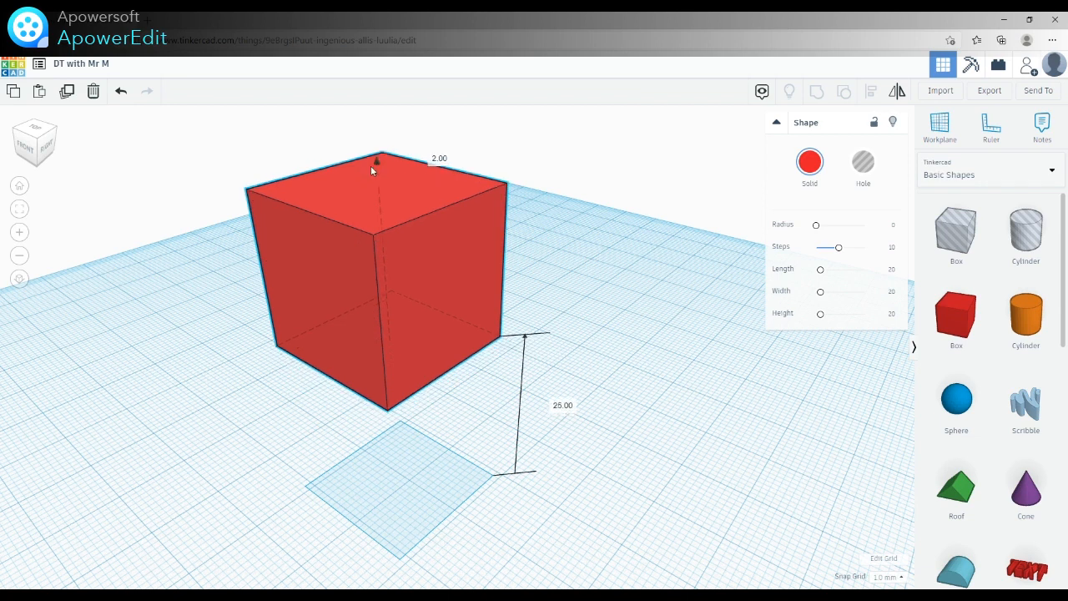
pyautogui.moveTo(372, 170); pyautogui.dragTo(372, 170)
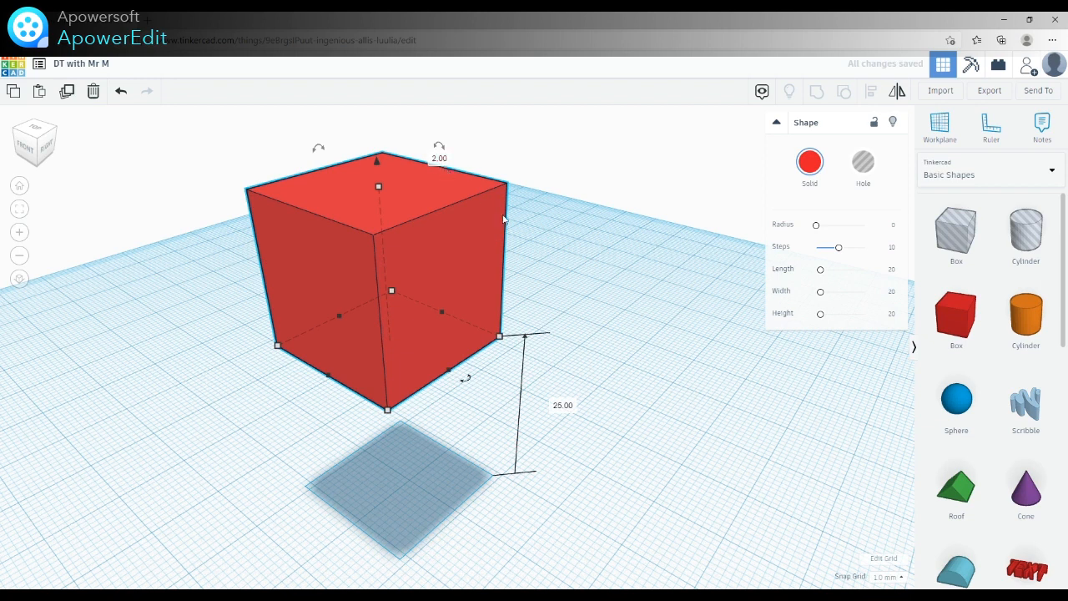
pyautogui.click(700, 394)
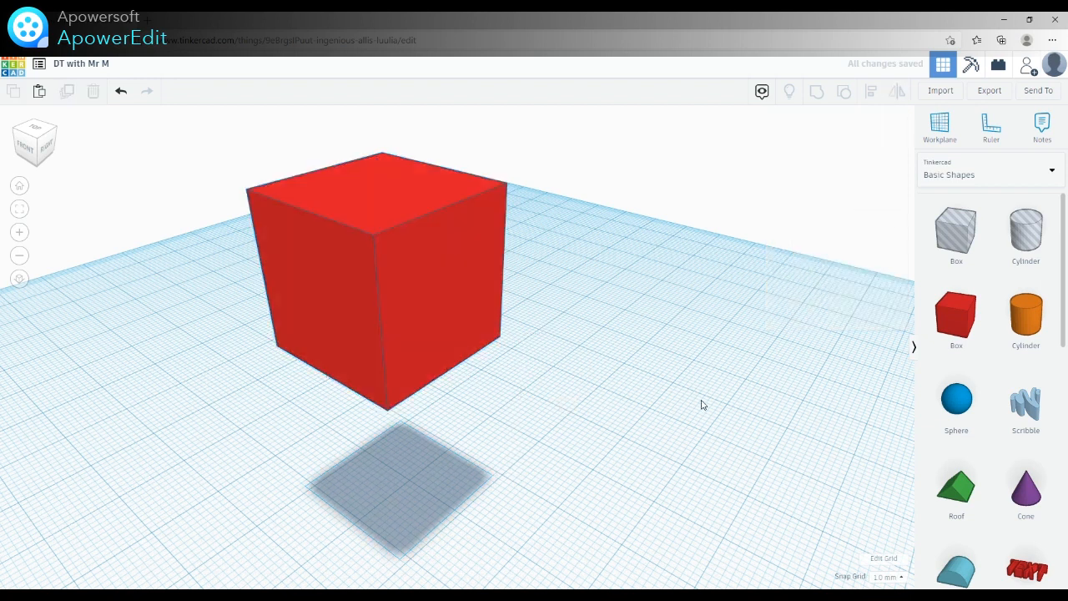
# Lower the floating box to 21 mm and on down to the workplane, and deselect it
pyautogui.click(419, 253)
pyautogui.moveTo(377, 160); pyautogui.dragTo(378, 197)
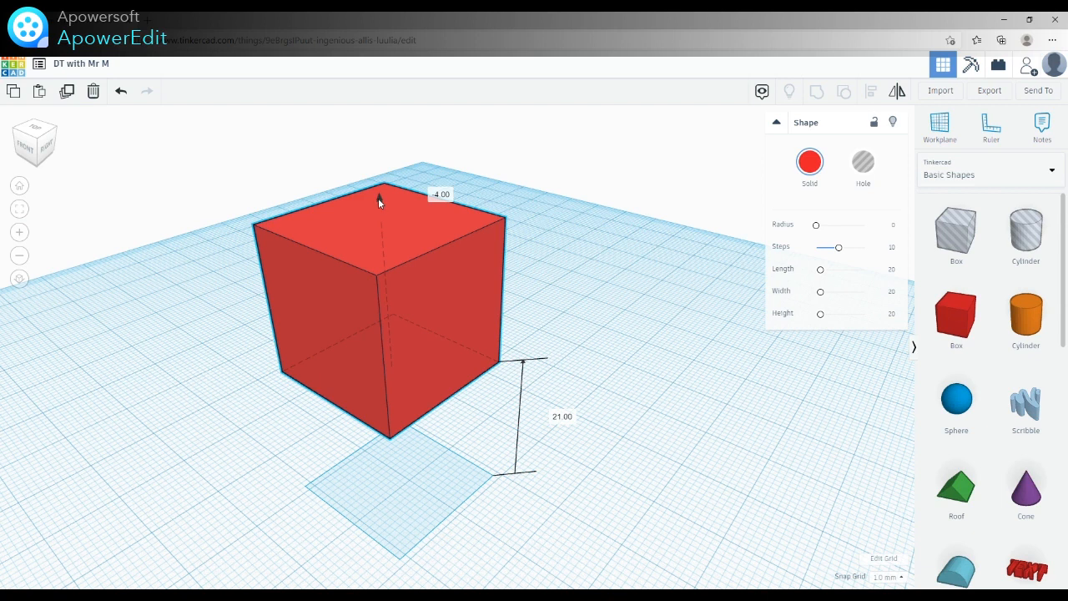
pyautogui.moveTo(378, 197); pyautogui.dragTo(386, 353)
pyautogui.click(511, 347)
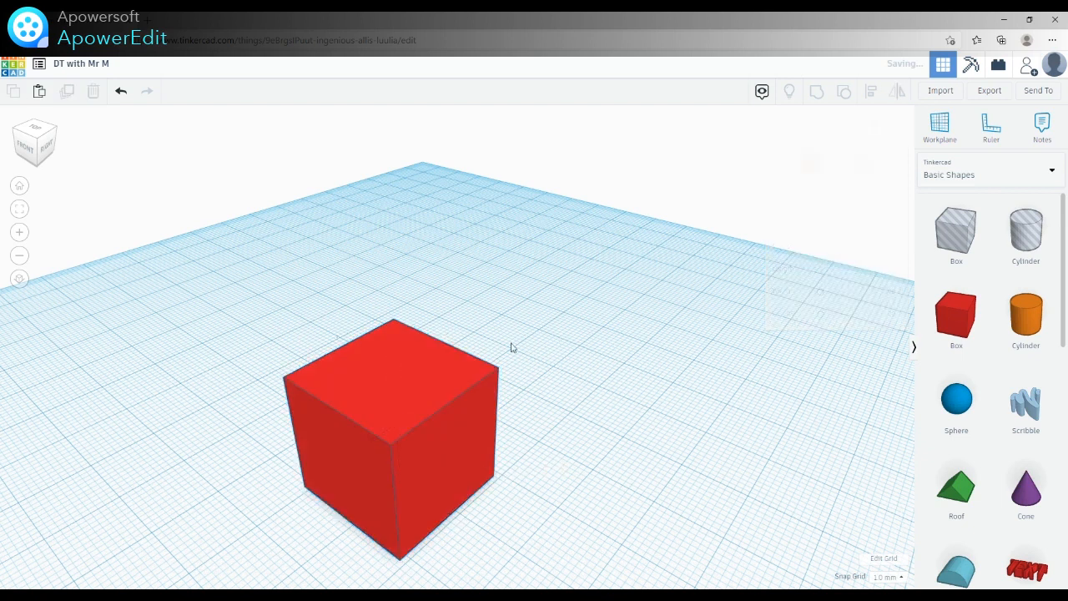
# Sink the box about 9 mm below the workplane, raise it 9 mm back onto the workplane, and deselect it
pyautogui.click(402, 366)
pyautogui.moveTo(610, 507); pyautogui.dragTo(603, 381, button='right')
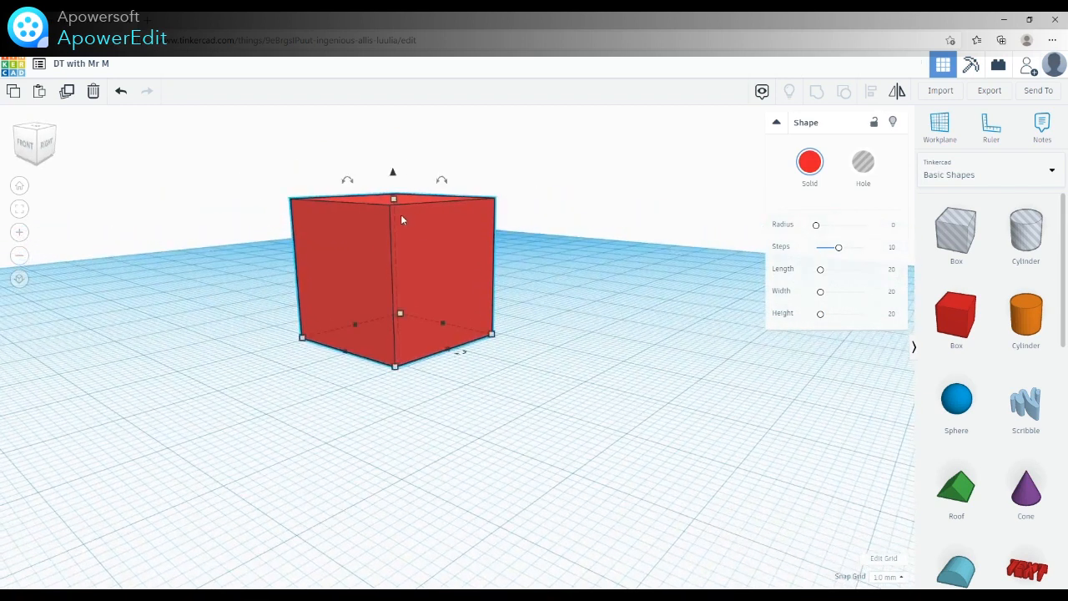
pyautogui.moveTo(393, 174); pyautogui.dragTo(397, 242)
pyautogui.moveTo(603, 448)
pyautogui.mouseDown(button='right')
pyautogui.moveTo(627, 429)
pyautogui.moveTo(626, 370)
pyautogui.moveTo(640, 480)
pyautogui.moveTo(610, 453)
pyautogui.mouseUp(button='right')
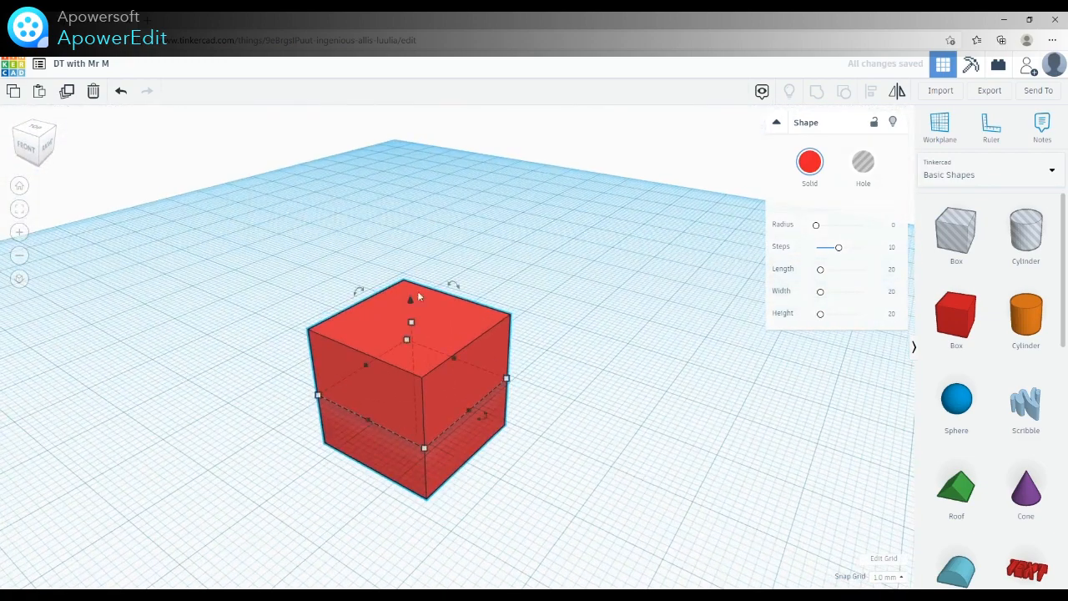
pyautogui.moveTo(408, 301); pyautogui.dragTo(413, 238)
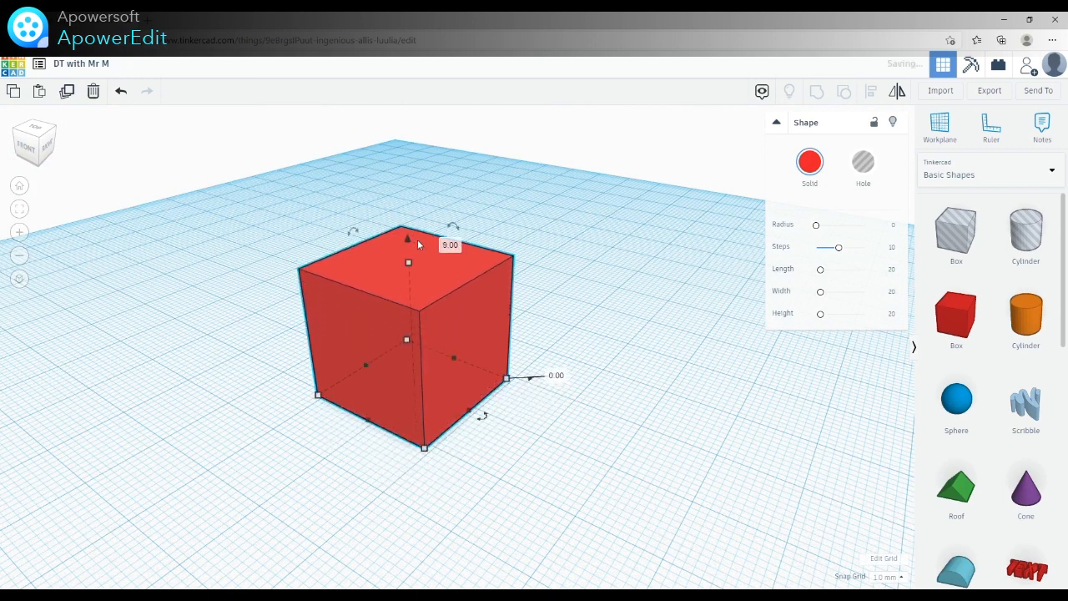
pyautogui.click(647, 437)
# Try the box's three rotation handles around the vertical and both horizontal axes, return it to 0°, and deselect it
pyautogui.click(469, 345)
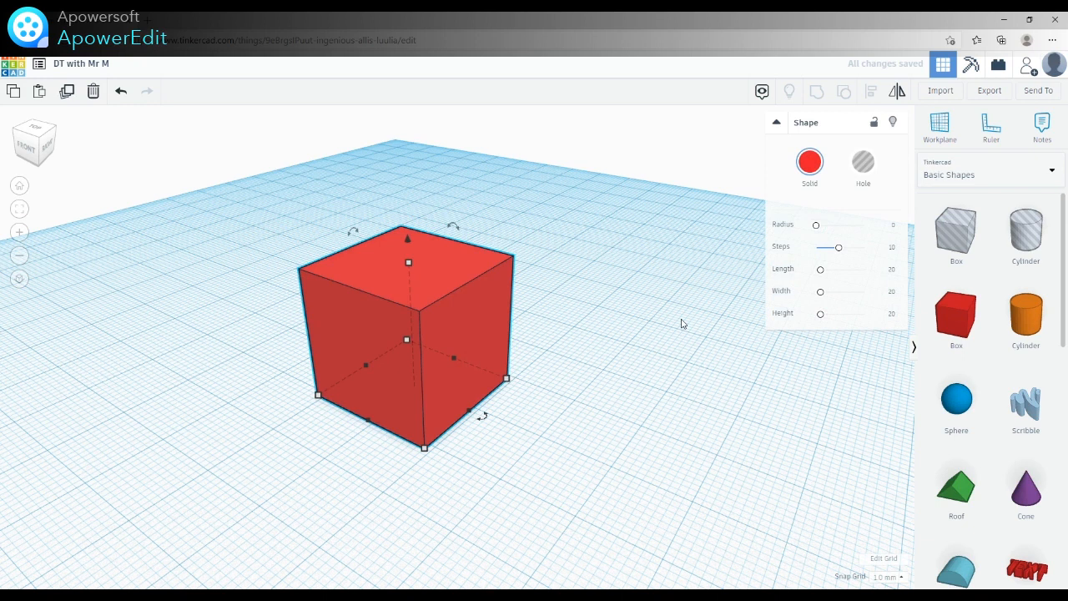
pyautogui.moveTo(487, 418)
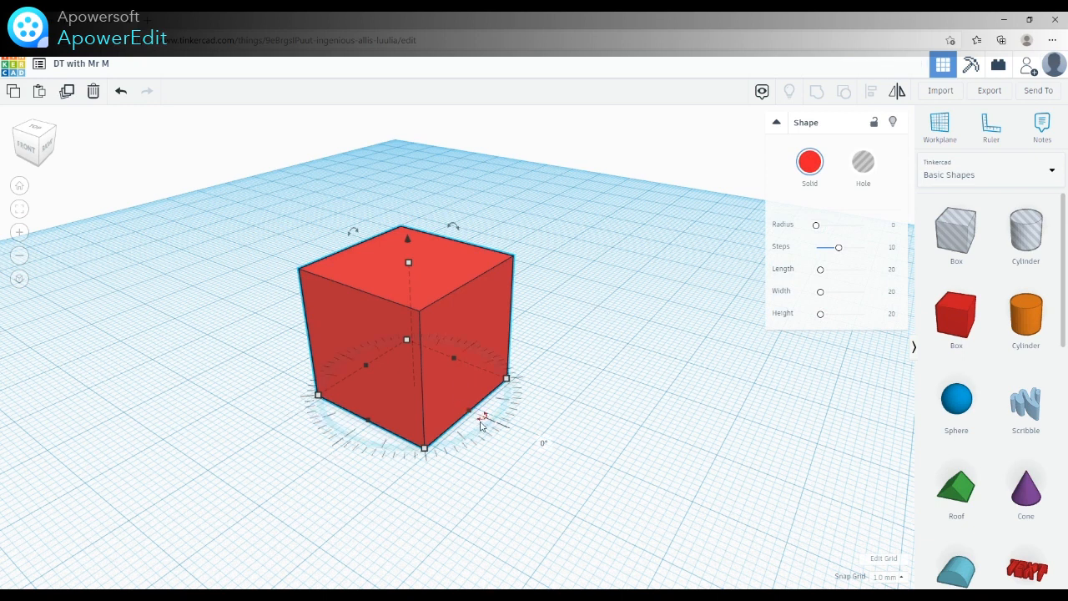
pyautogui.moveTo(453, 227)
pyautogui.moveTo(349, 238)
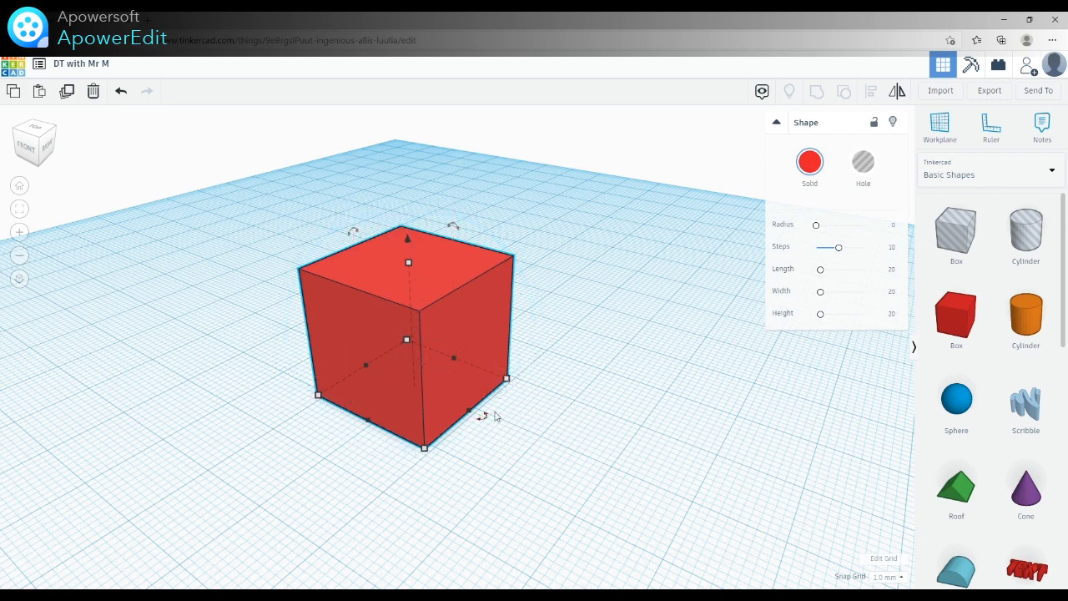
pyautogui.moveTo(481, 422)
pyautogui.mouseDown()
pyautogui.moveTo(609, 481)
pyautogui.moveTo(665, 410)
pyautogui.moveTo(619, 480)
pyautogui.moveTo(575, 496)
pyautogui.moveTo(453, 489)
pyautogui.moveTo(402, 514)
pyautogui.moveTo(317, 508)
pyautogui.moveTo(570, 495)
pyautogui.moveTo(625, 477)
pyautogui.moveTo(470, 417)
pyautogui.moveTo(482, 429)
pyautogui.moveTo(495, 411)
pyautogui.moveTo(469, 431)
pyautogui.moveTo(484, 422)
pyautogui.mouseUp()
pyautogui.moveTo(559, 470); pyautogui.dragTo(572, 477, button='right')
pyautogui.moveTo(519, 456)
pyautogui.mouseDown()
pyautogui.moveTo(431, 492)
pyautogui.moveTo(381, 474)
pyautogui.moveTo(402, 486)
pyautogui.moveTo(481, 484)
pyautogui.moveTo(516, 461)
pyautogui.mouseUp()
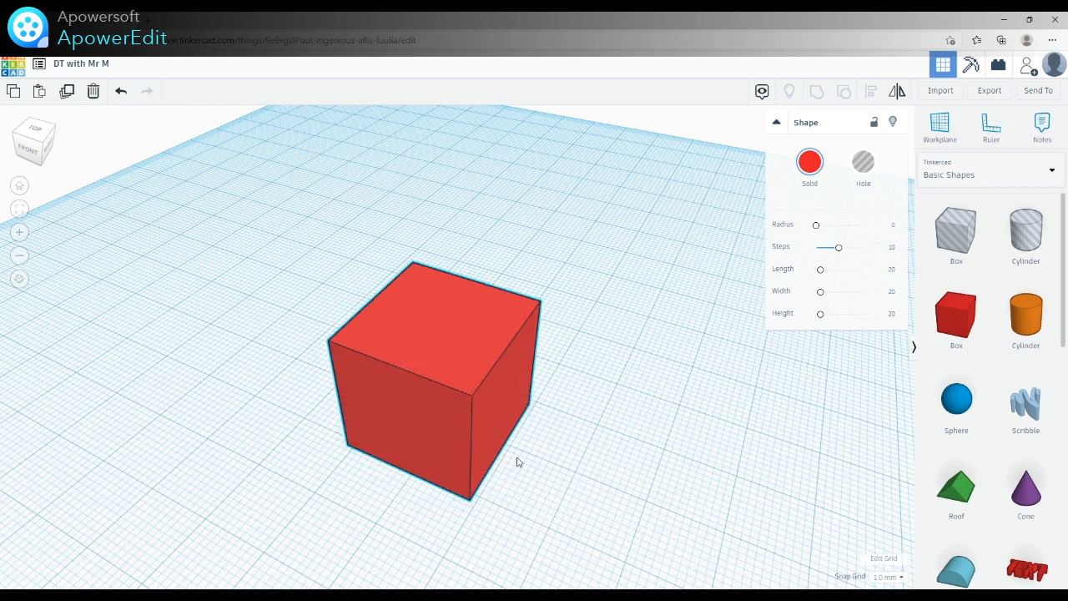
pyautogui.moveTo(473, 268); pyautogui.dragTo(480, 207)
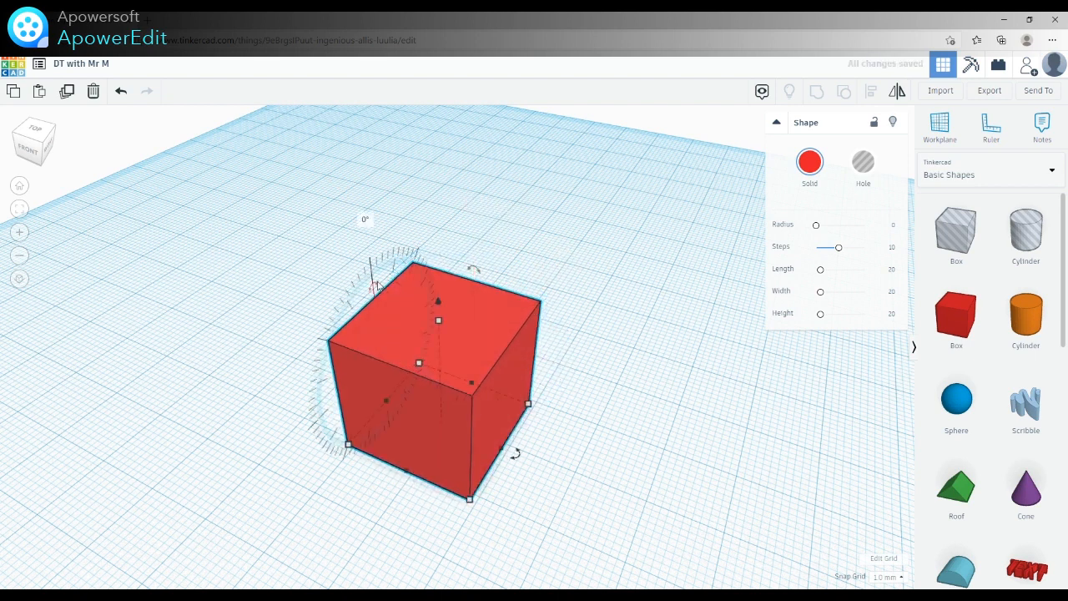
pyautogui.moveTo(374, 286); pyautogui.dragTo(366, 234)
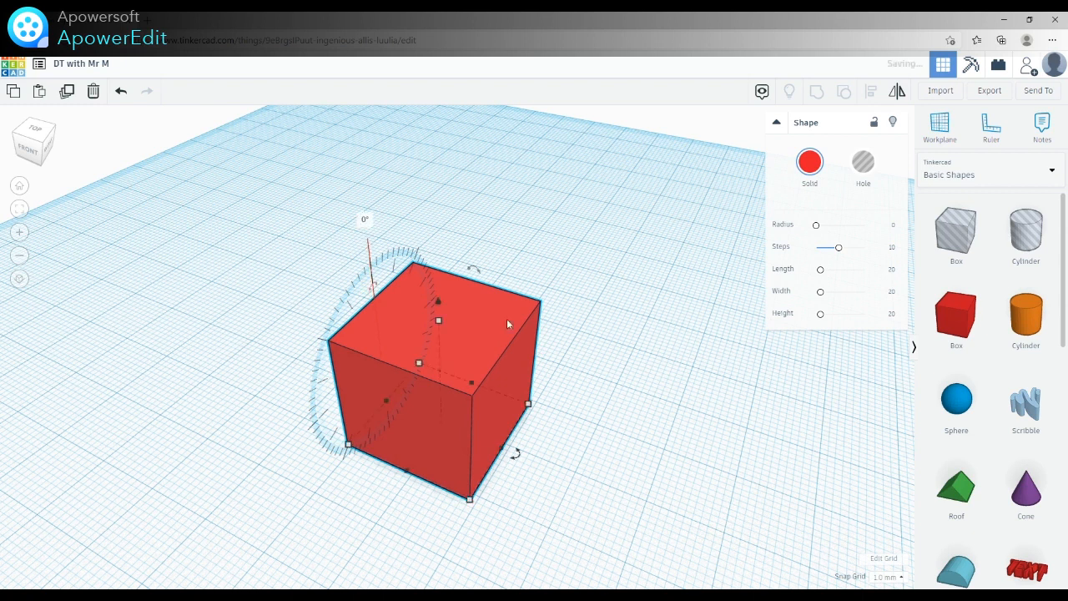
pyautogui.click(622, 430)
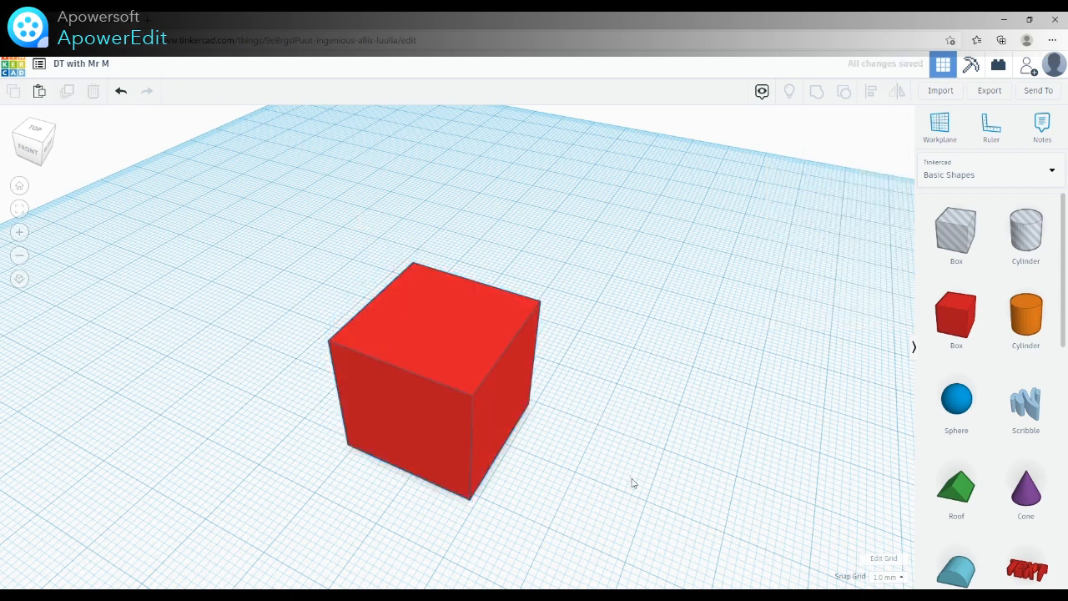
pyautogui.moveTo(613, 509); pyautogui.dragTo(594, 479, button='right')
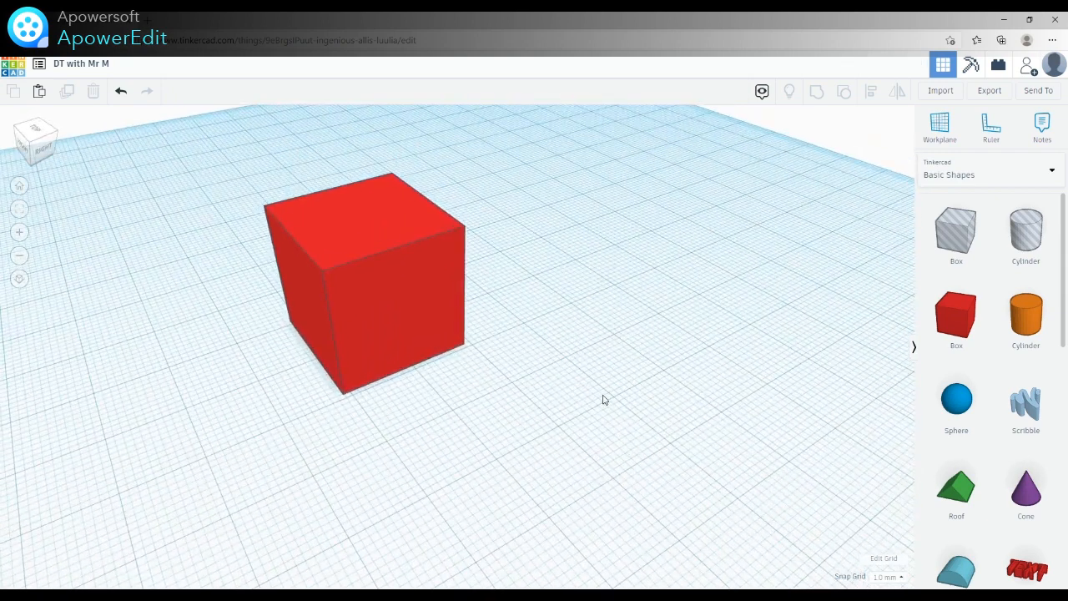
pyautogui.click(377, 282)
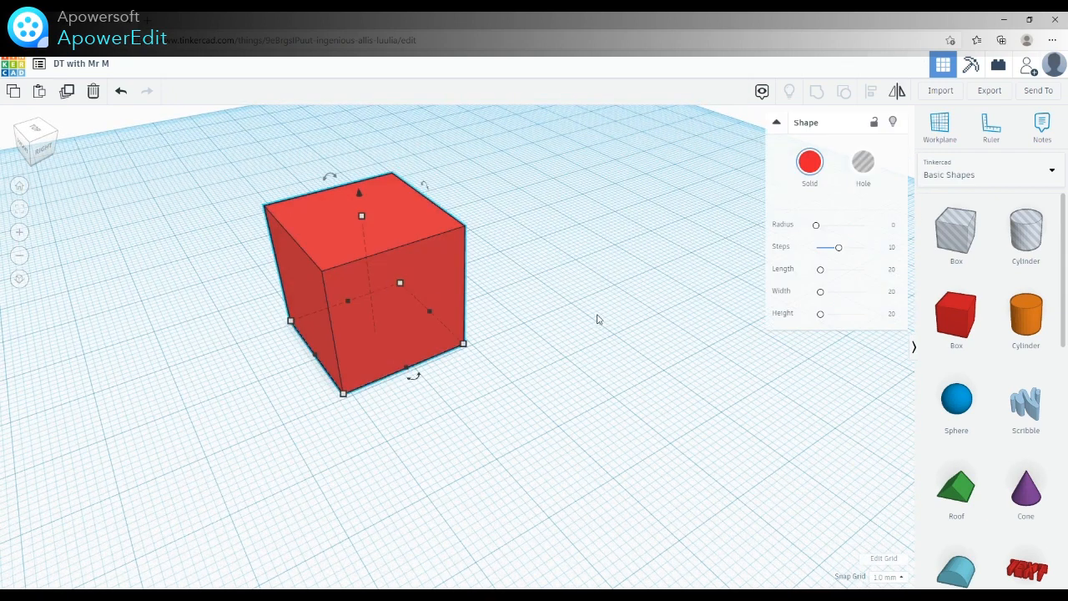
pyautogui.click(576, 292)
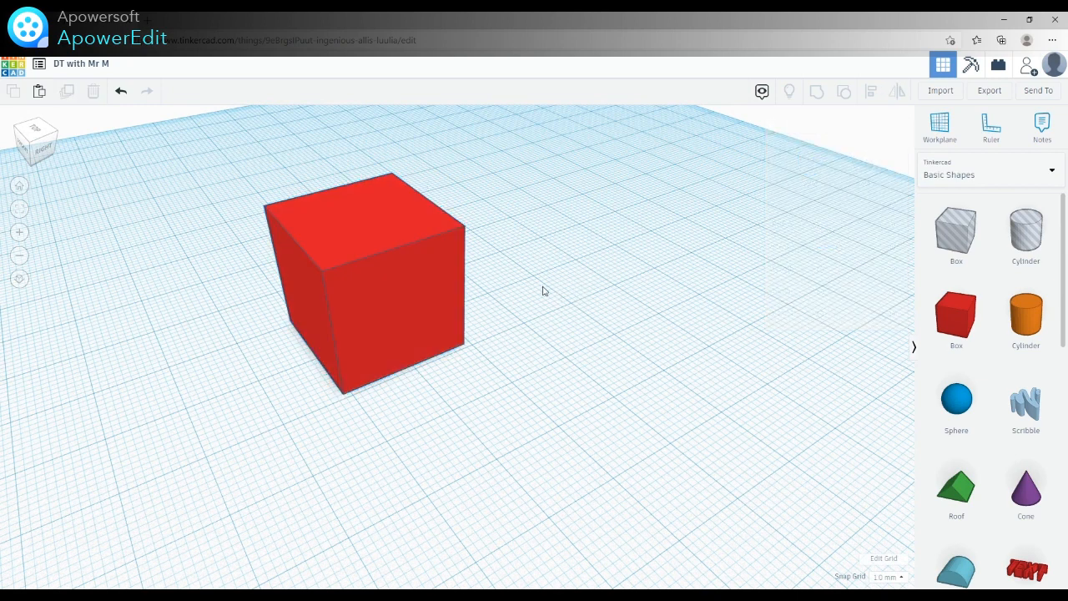
pyautogui.moveTo(567, 258); pyautogui.dragTo(517, 310, button='right')
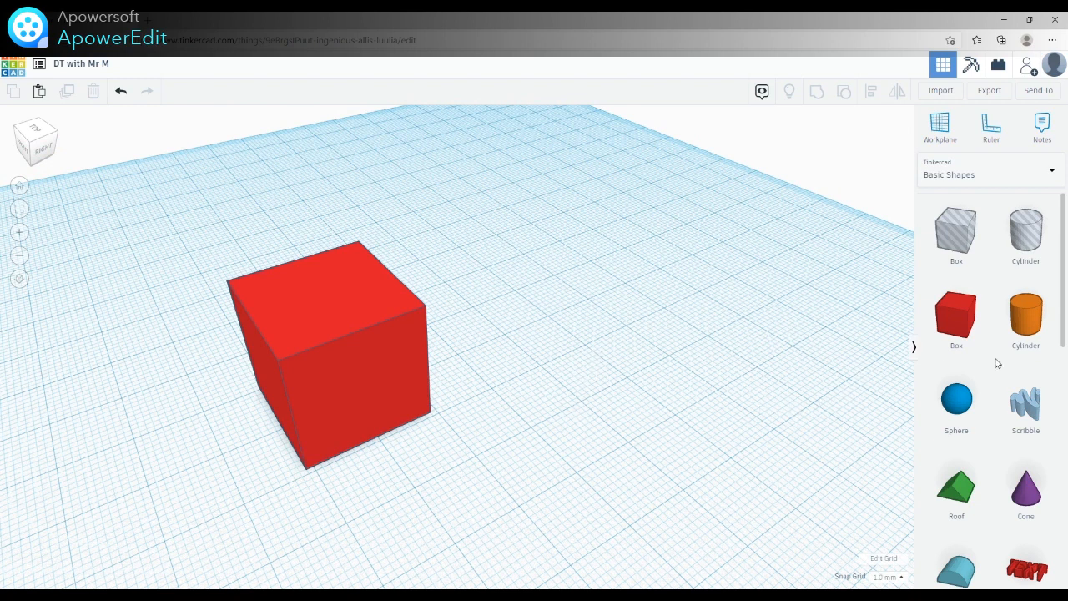
# Place a solid cylinder overlapping the box and a second solid box overlapping the cylinder's far side
pyautogui.moveTo(1026, 317); pyautogui.dragTo(443, 409)
pyautogui.moveTo(647, 459); pyautogui.dragTo(675, 453, button='right')
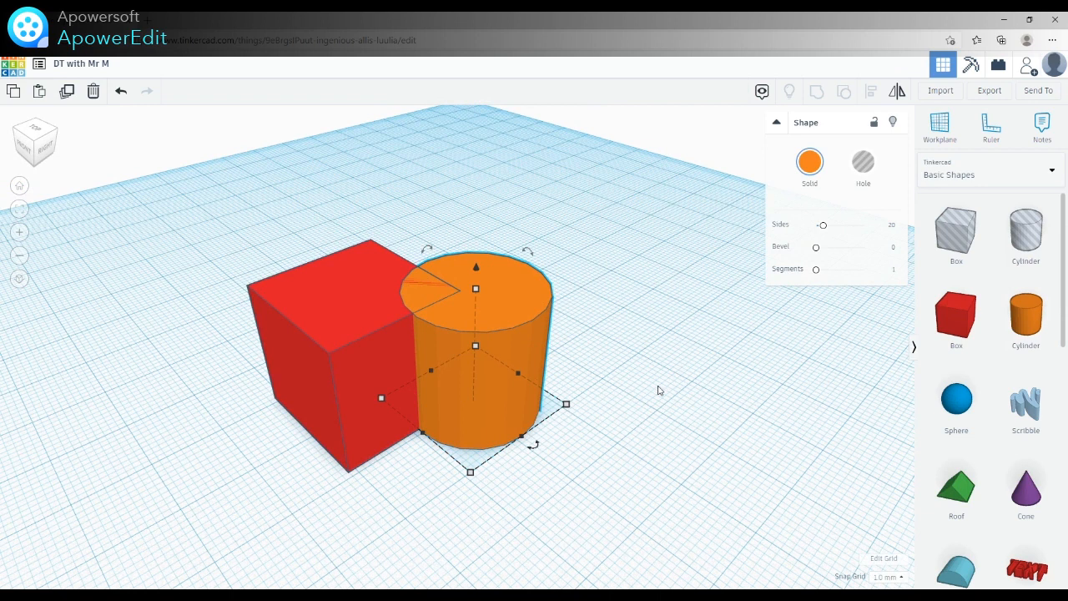
pyautogui.click(660, 386)
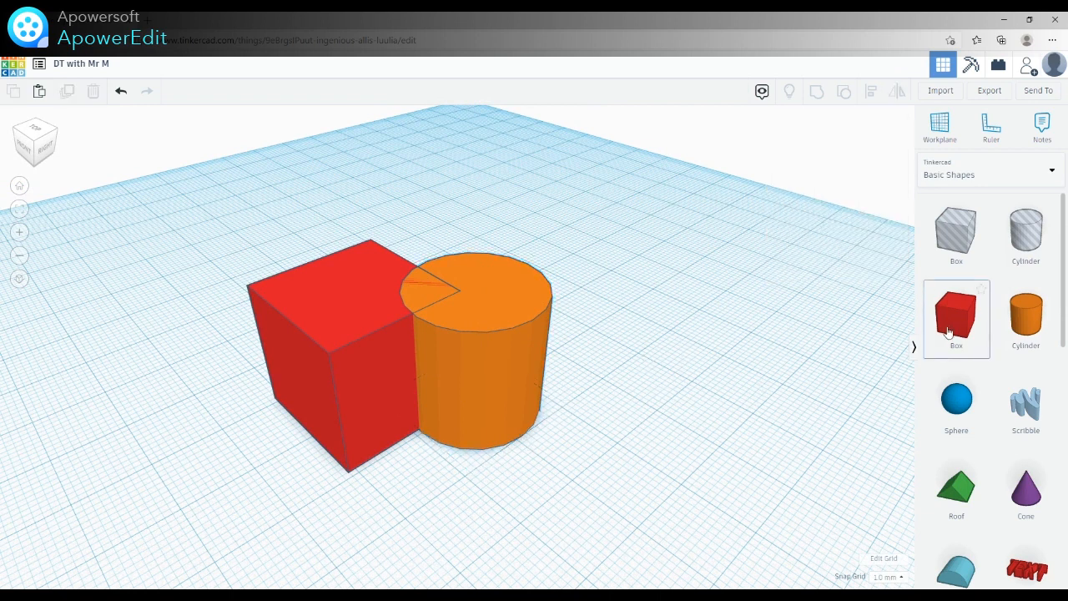
pyautogui.moveTo(949, 332); pyautogui.dragTo(588, 408)
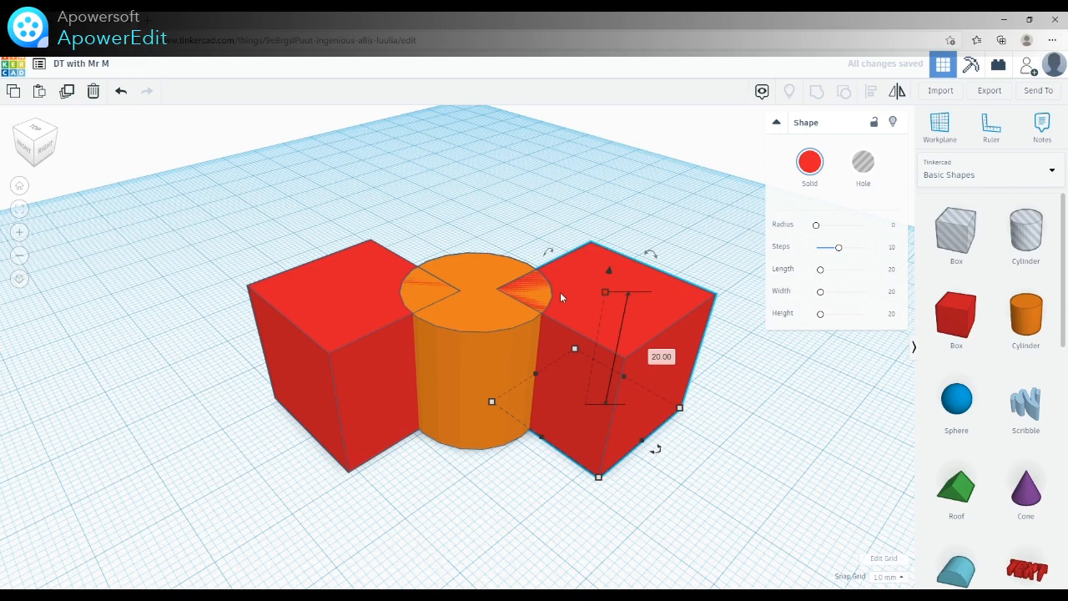
# Move the second box to the other side of the first box so their corners overlap, and deselect it
pyautogui.moveTo(715, 495)
pyautogui.mouseDown(button='right')
pyautogui.moveTo(710, 426)
pyautogui.moveTo(711, 485)
pyautogui.moveTo(737, 512)
pyautogui.moveTo(655, 512)
pyautogui.moveTo(745, 493)
pyautogui.moveTo(717, 509)
pyautogui.moveTo(646, 506)
pyautogui.moveTo(715, 493)
pyautogui.moveTo(646, 493)
pyautogui.moveTo(718, 489)
pyautogui.mouseUp(button='right')
pyautogui.moveTo(680, 352); pyautogui.dragTo(313, 352)
pyautogui.moveTo(296, 501); pyautogui.dragTo(358, 534)
pyautogui.moveTo(358, 534); pyautogui.dragTo(326, 493, button='right')
pyautogui.moveTo(403, 491); pyautogui.dragTo(512, 493, button='right')
pyautogui.moveTo(612, 489)
pyautogui.mouseDown(button='right')
pyautogui.moveTo(582, 500)
pyautogui.moveTo(609, 496)
pyautogui.mouseUp(button='right')
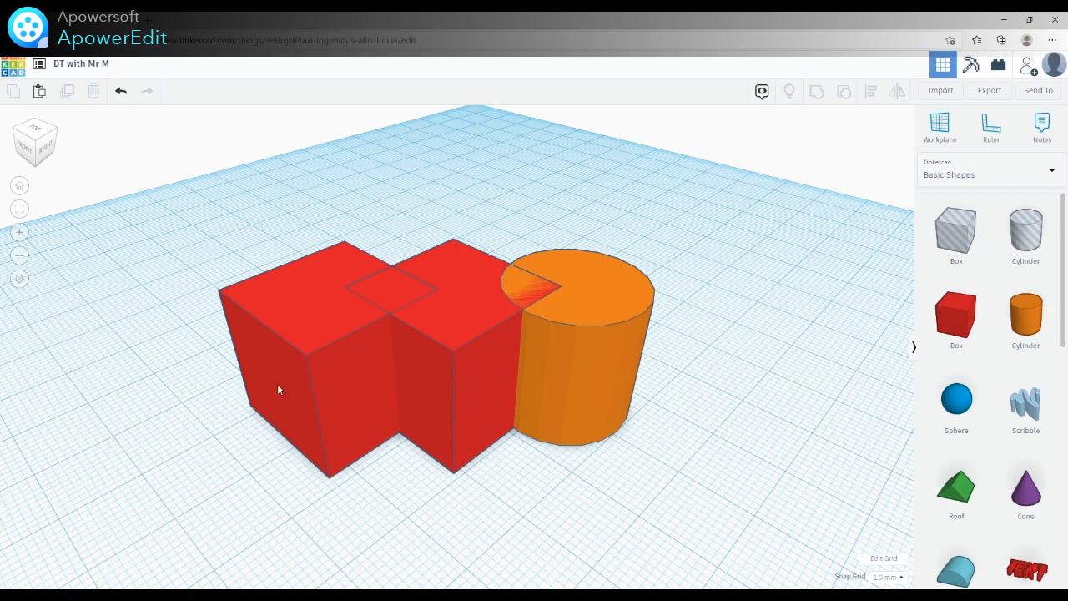
# Add both boxes and the cylinder to one selection, shape by shape, and clear the selection
pyautogui.click(305, 298)
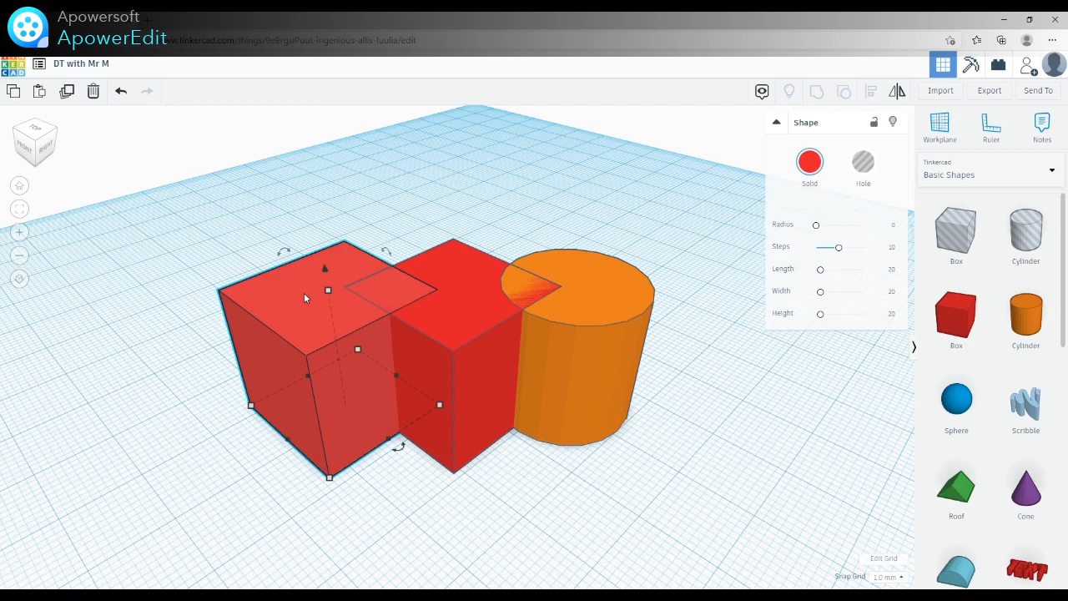
pyautogui.keyDown('shift'); pyautogui.click(462, 294); pyautogui.keyUp('shift')
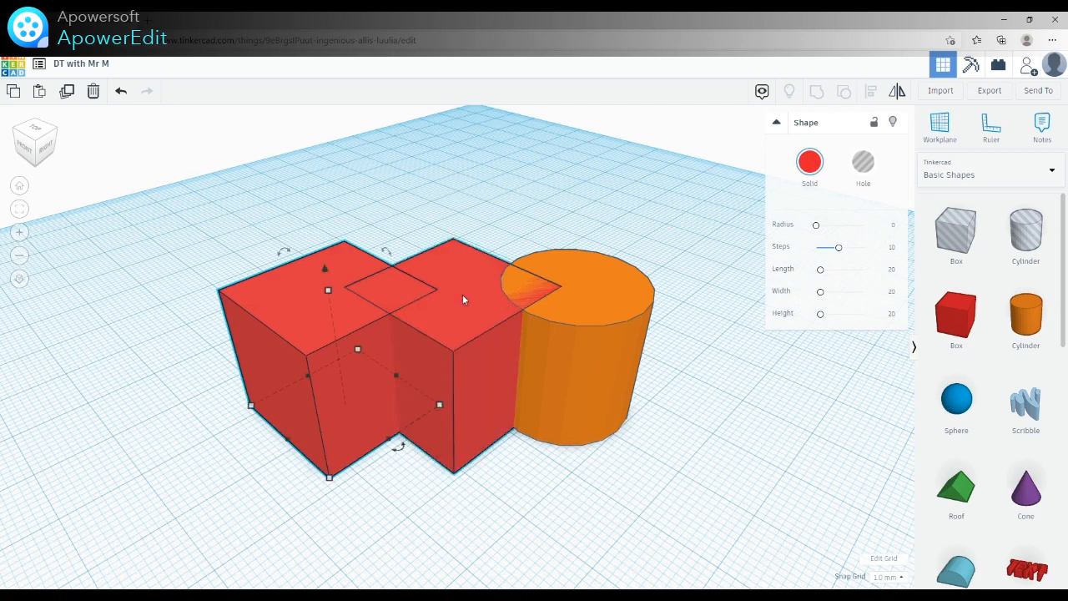
pyautogui.keyDown('shift'); pyautogui.click(609, 292); pyautogui.keyUp('shift')
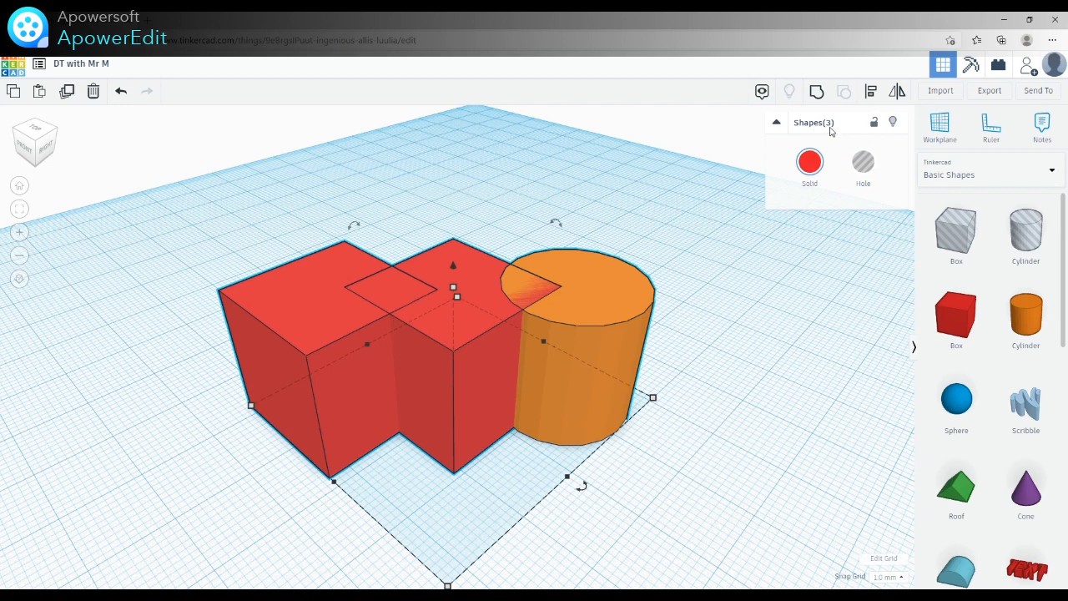
pyautogui.click(617, 167)
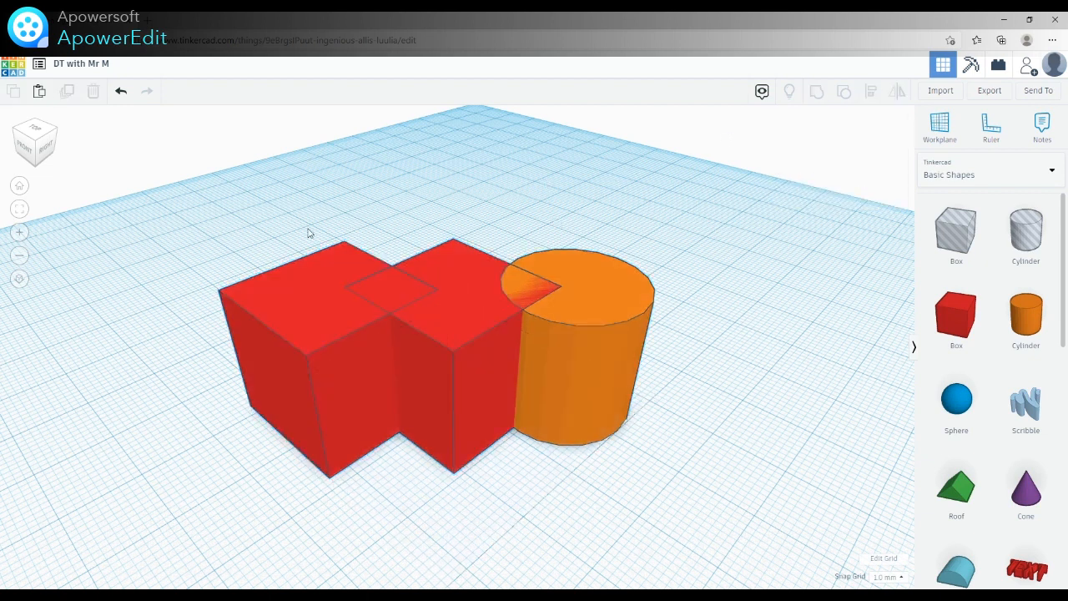
# Select all three overlapping shapes with a selection window, group them into one solid, and deselect it
pyautogui.moveTo(168, 166); pyautogui.dragTo(792, 561)
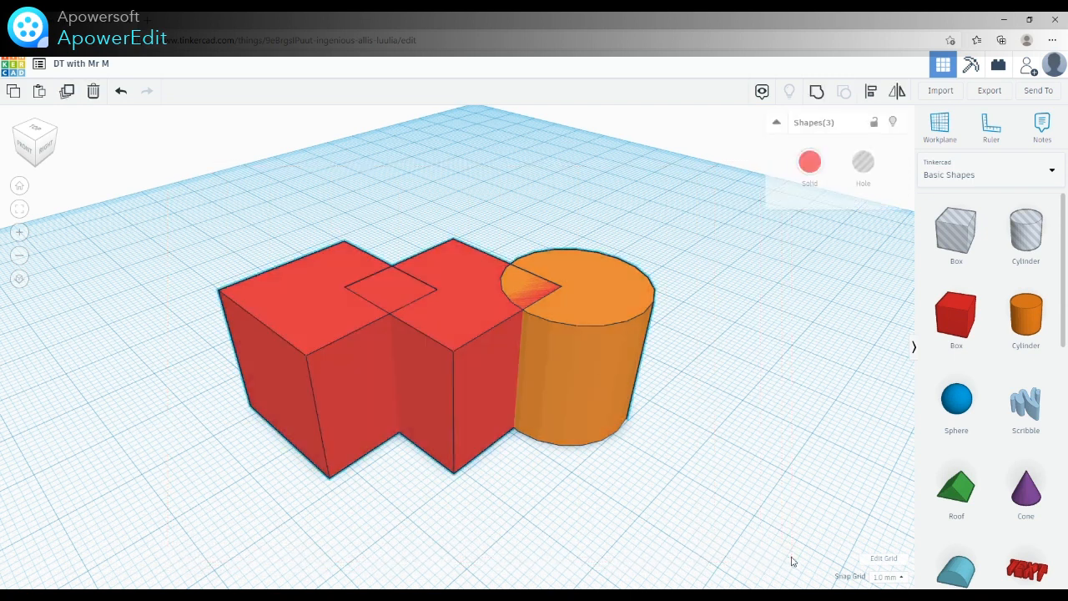
pyautogui.click(436, 158)
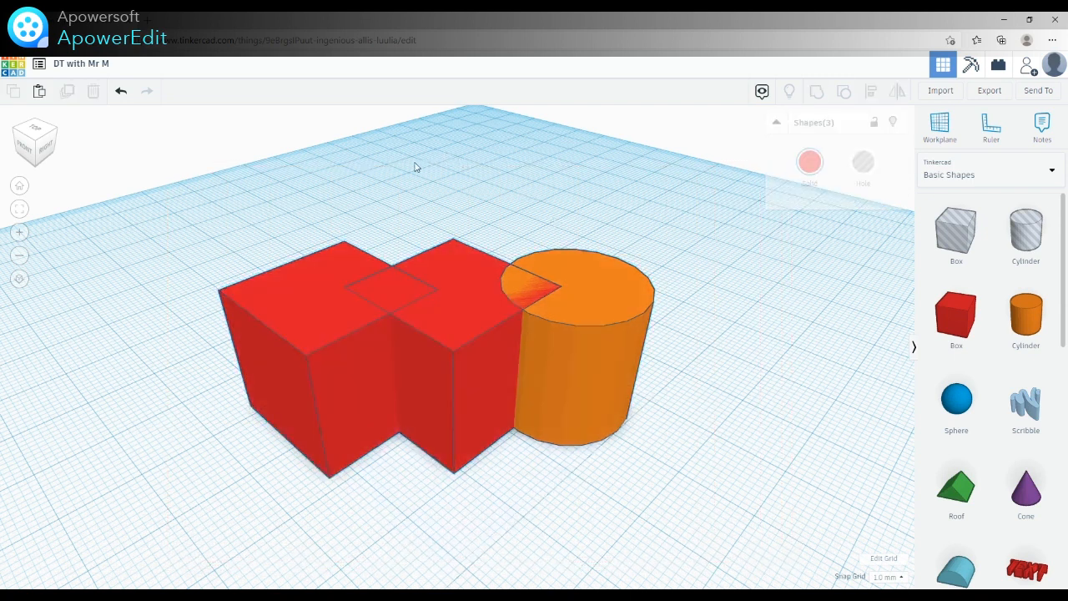
pyautogui.moveTo(175, 243); pyautogui.dragTo(581, 337)
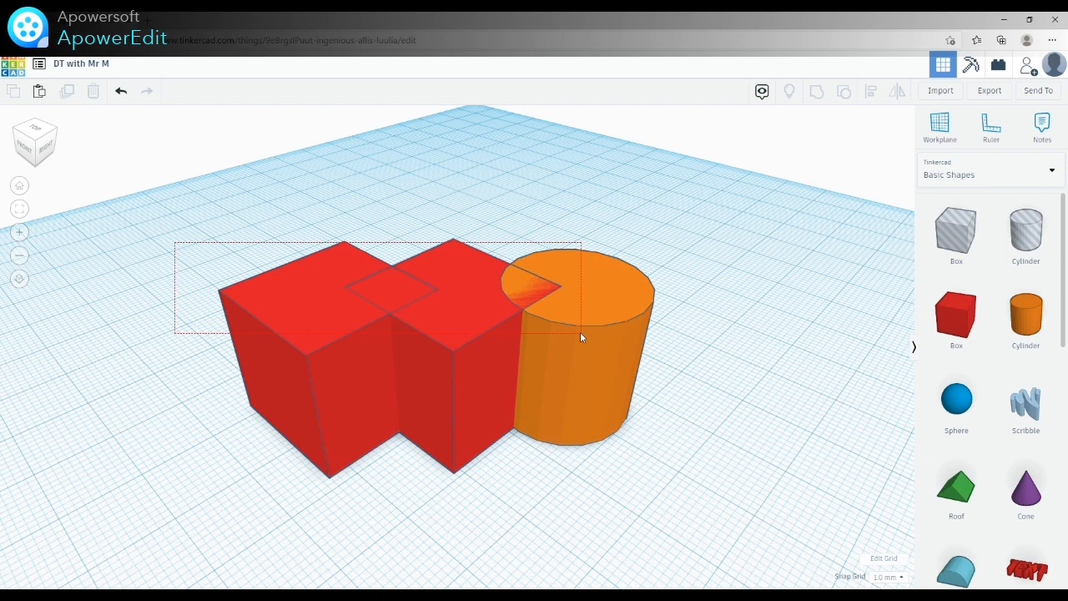
pyautogui.moveTo(581, 337); pyautogui.dragTo(581, 337)
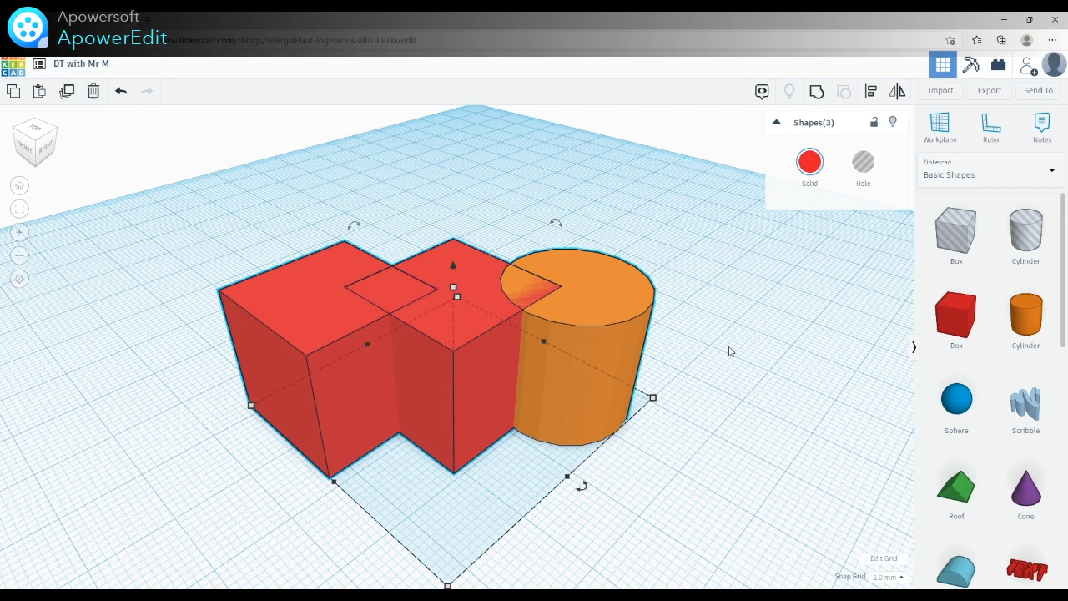
pyautogui.click(819, 99)
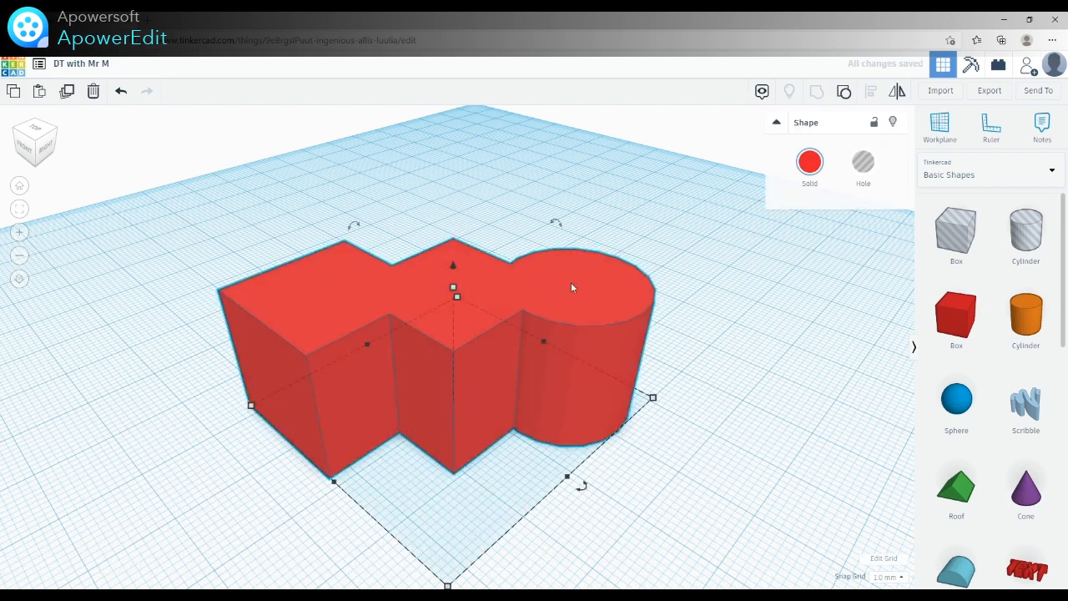
pyautogui.click(776, 454)
# Check that the grouped shape selects as one object from its cylinder and box portions, and leave it deselected
pyautogui.click(586, 299)
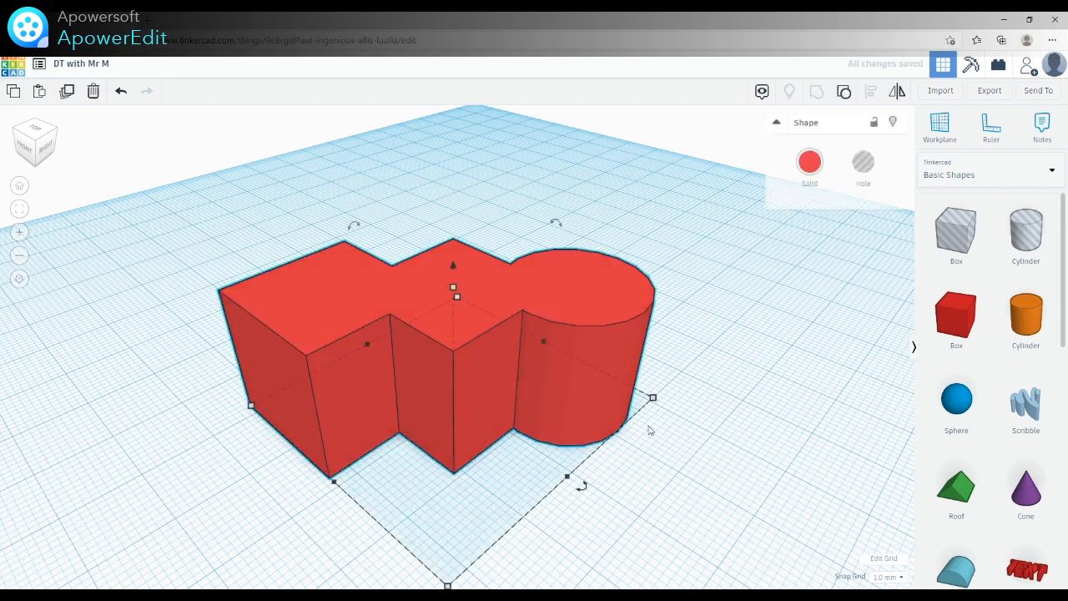
pyautogui.click(745, 448)
pyautogui.click(494, 391)
pyautogui.click(646, 455)
pyautogui.click(357, 408)
pyautogui.click(741, 512)
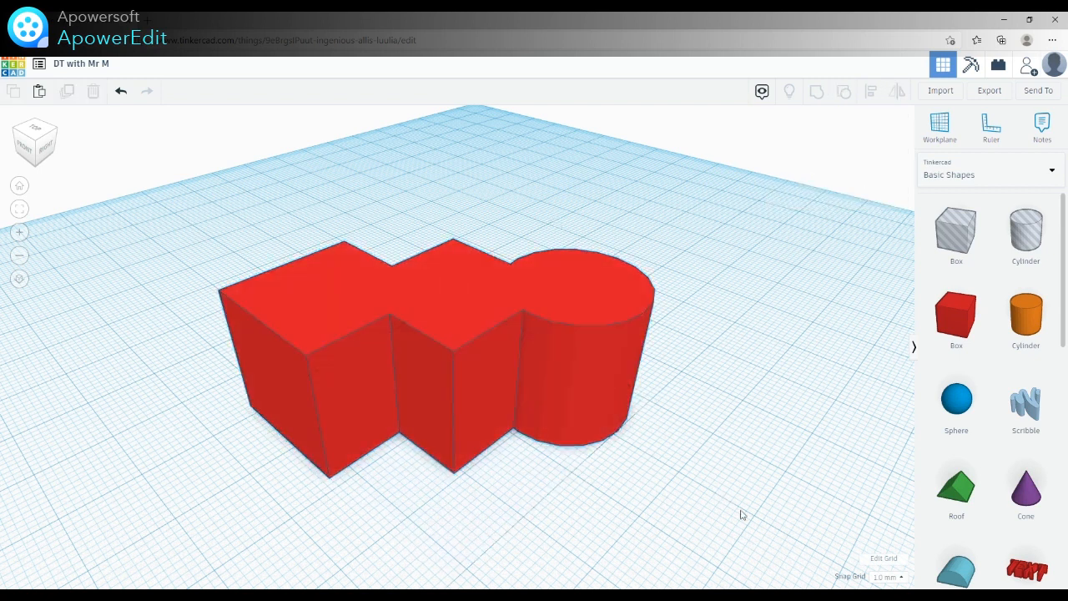
# Try enlarging the grouped shape's base to 49 by 49 mm and undo the resize
pyautogui.click(488, 375)
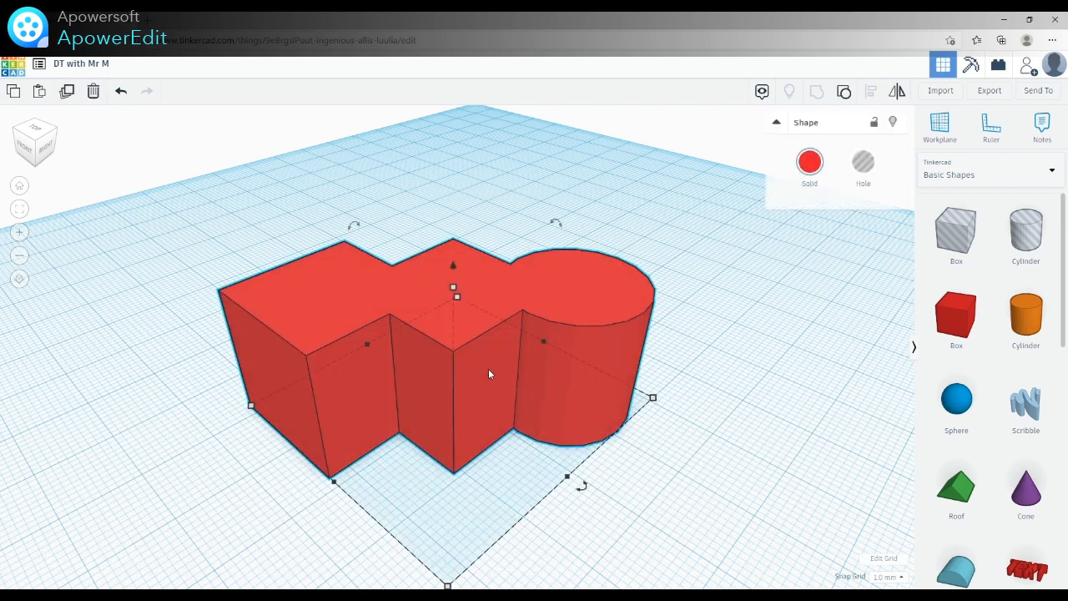
pyautogui.moveTo(663, 405)
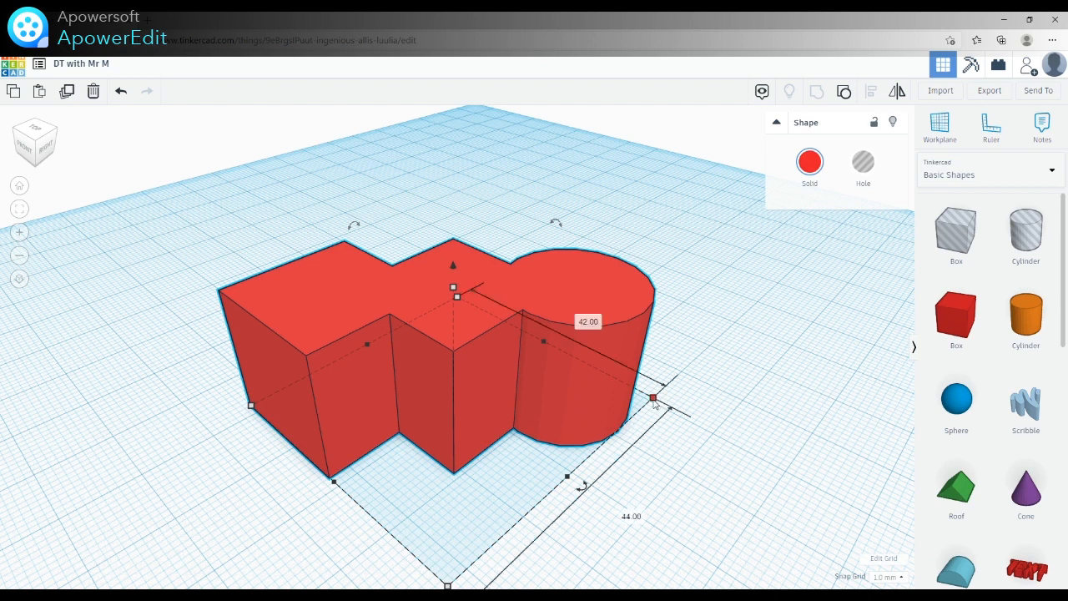
pyautogui.moveTo(665, 405); pyautogui.dragTo(712, 403)
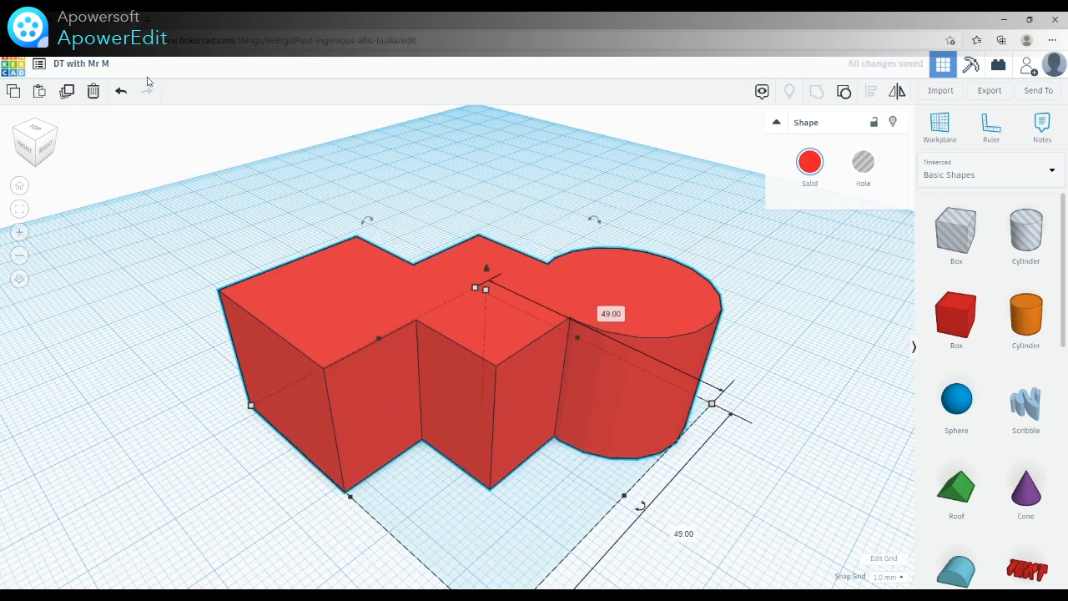
pyautogui.click(121, 93)
# Reduce the grouped shape's height to 7 mm and deselect it
pyautogui.moveTo(454, 292); pyautogui.dragTo(455, 367)
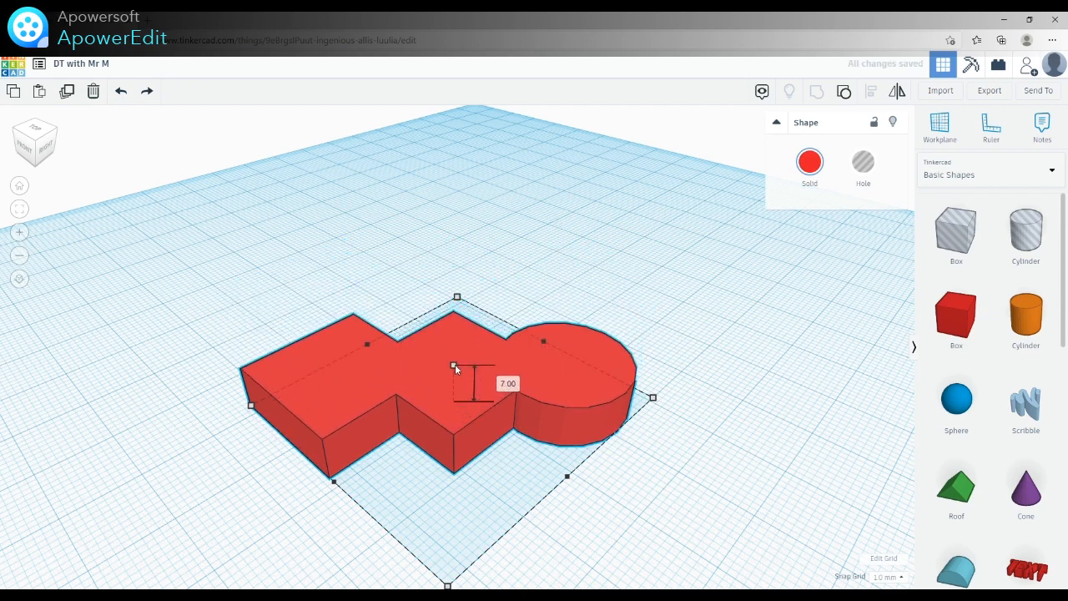
pyautogui.click(475, 192)
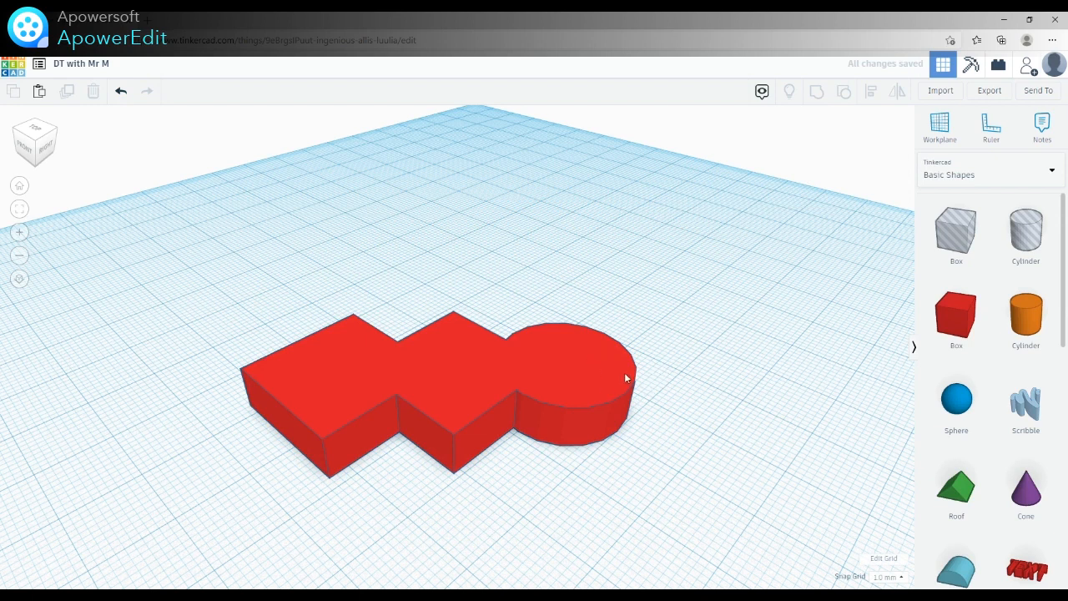
pyautogui.moveTo(469, 522); pyautogui.dragTo(488, 487, button='middle')
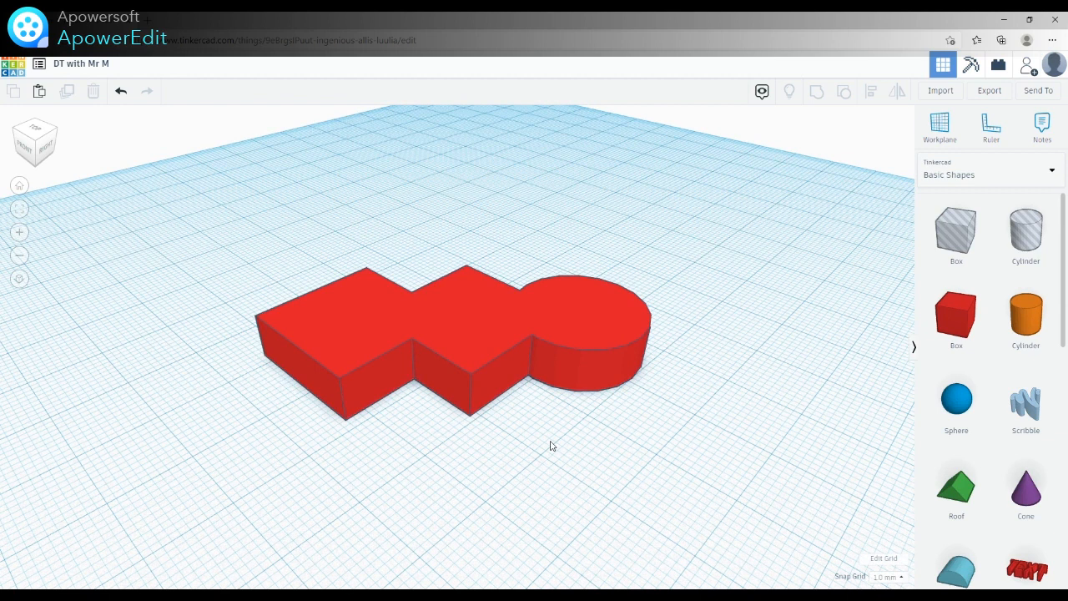
# Ungroup the combined shape and check that its two boxes and cylinder can each be selected individually
pyautogui.click(486, 333)
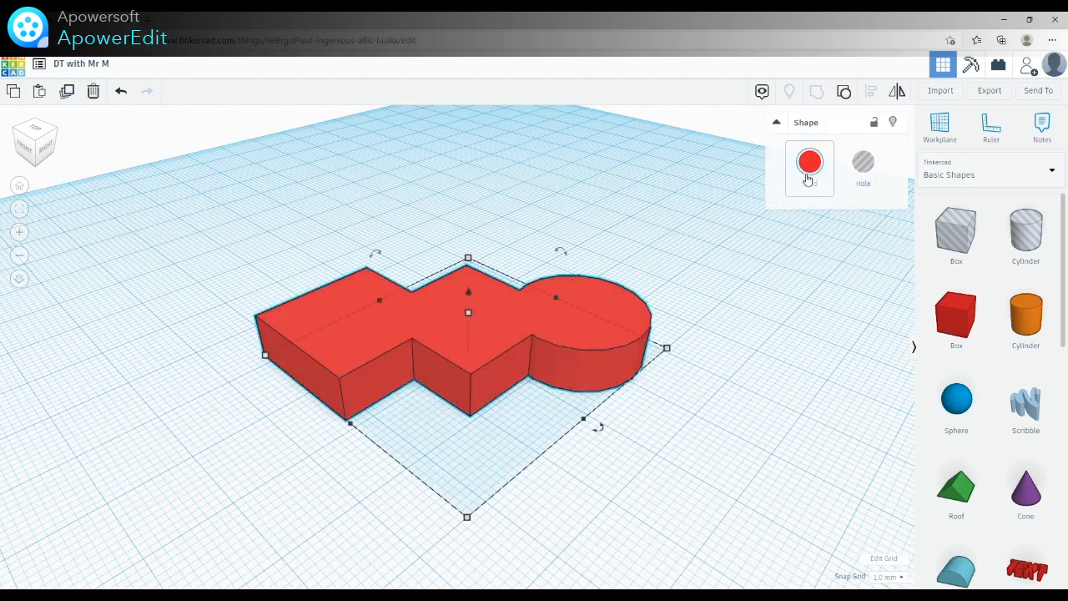
pyautogui.click(842, 97)
pyautogui.click(713, 210)
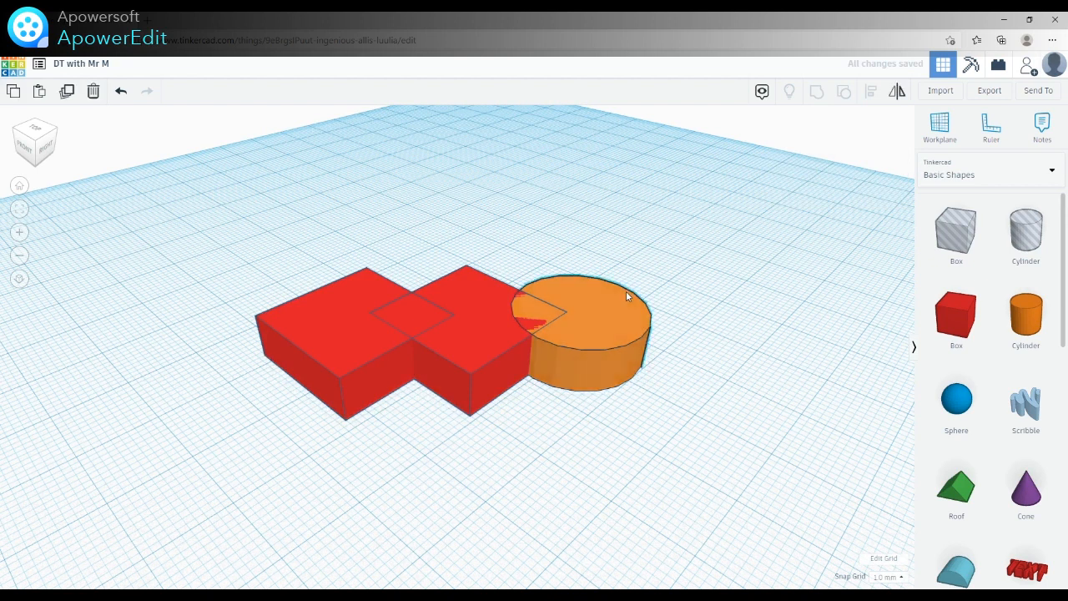
pyautogui.click(626, 291)
pyautogui.click(471, 288)
pyautogui.click(354, 288)
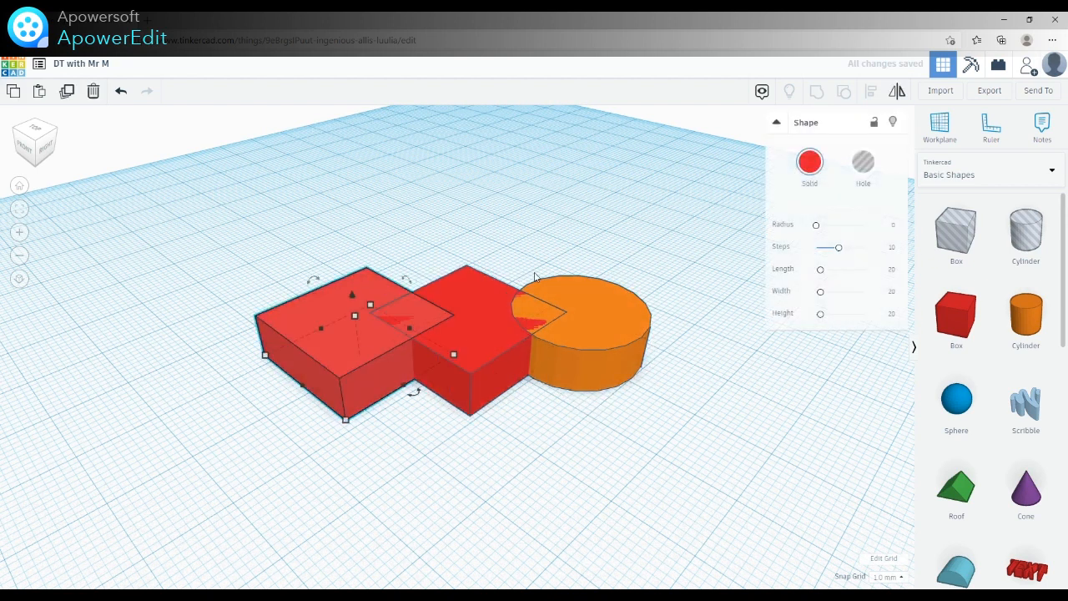
pyautogui.click(596, 297)
pyautogui.click(657, 235)
# Select the two boxes and the cylinder with a selection window and group them again
pyautogui.moveTo(266, 227); pyautogui.dragTo(638, 437)
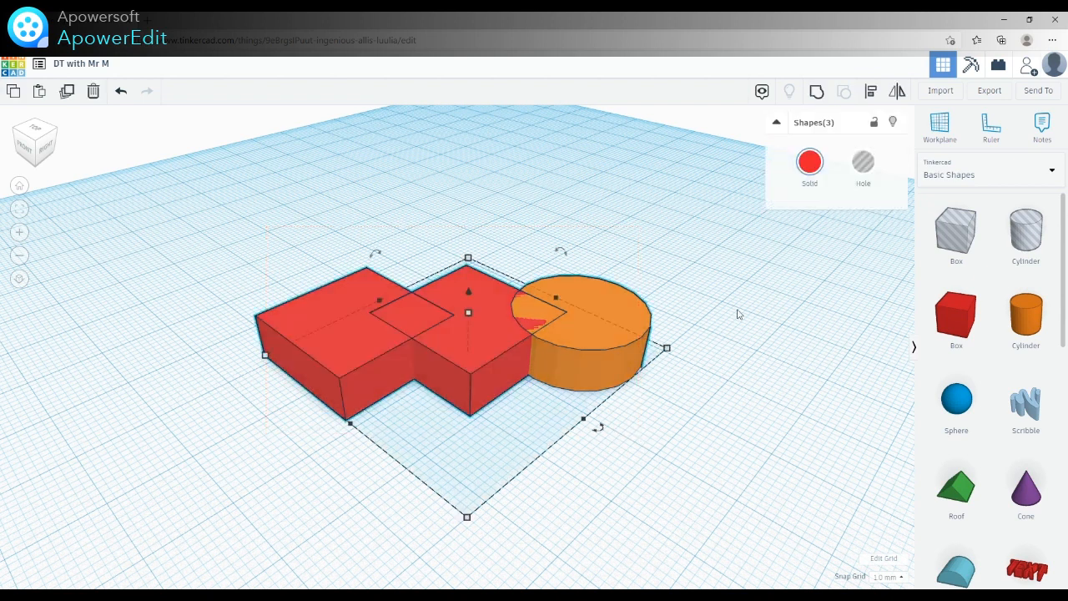
pyautogui.click(818, 95)
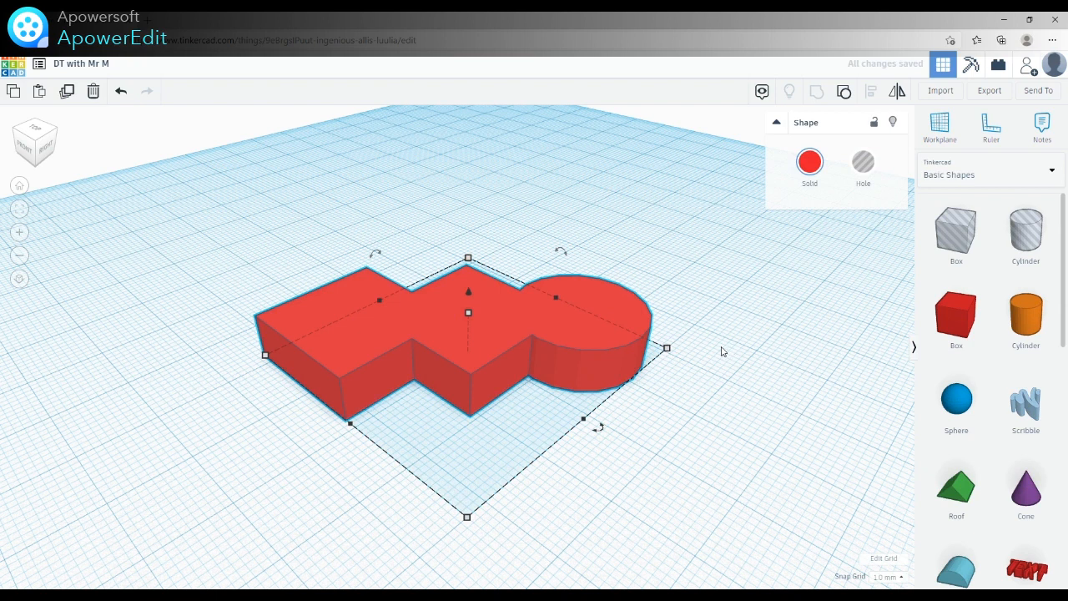
# Try orange as the solid color of the grouped shape and set it back to red
pyautogui.click(813, 177)
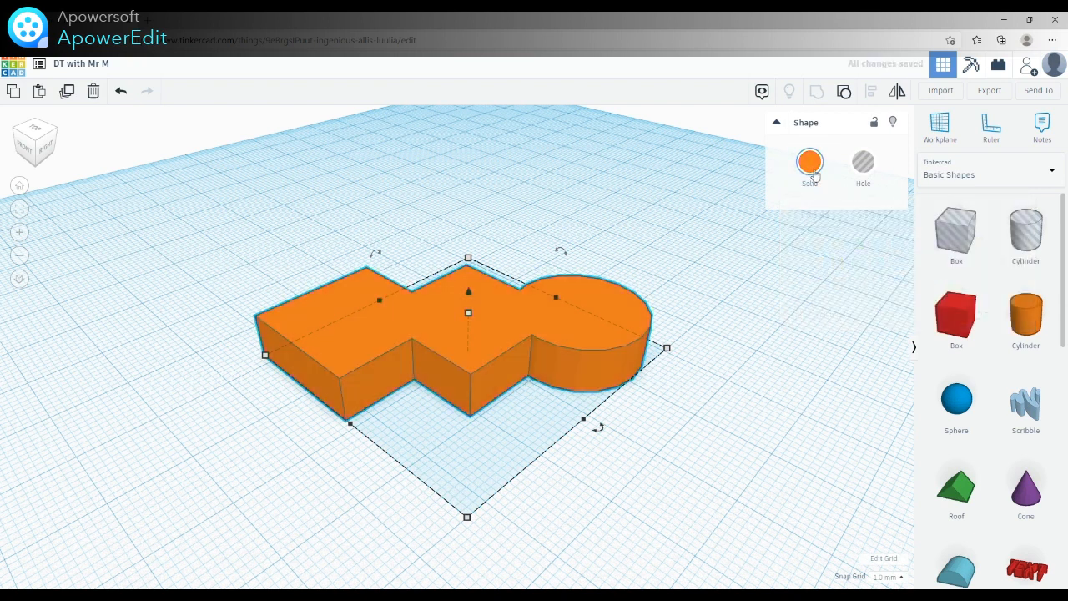
pyautogui.click(810, 165)
pyautogui.click(799, 284)
# Turn on Multicolor for the grouped shape so its parts keep their original colors
pyautogui.click(810, 164)
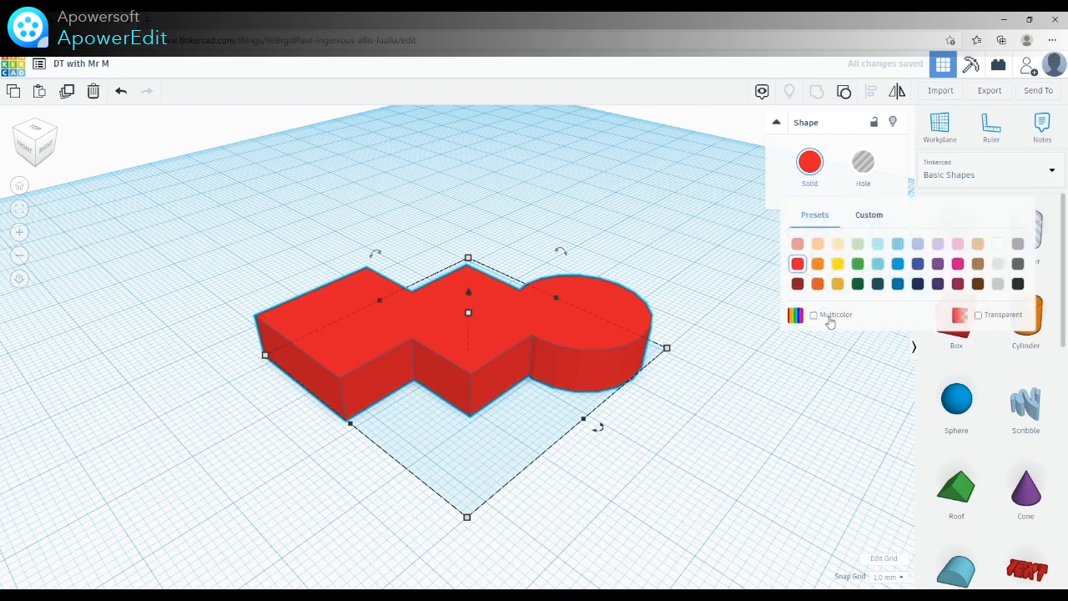
pyautogui.click(813, 317)
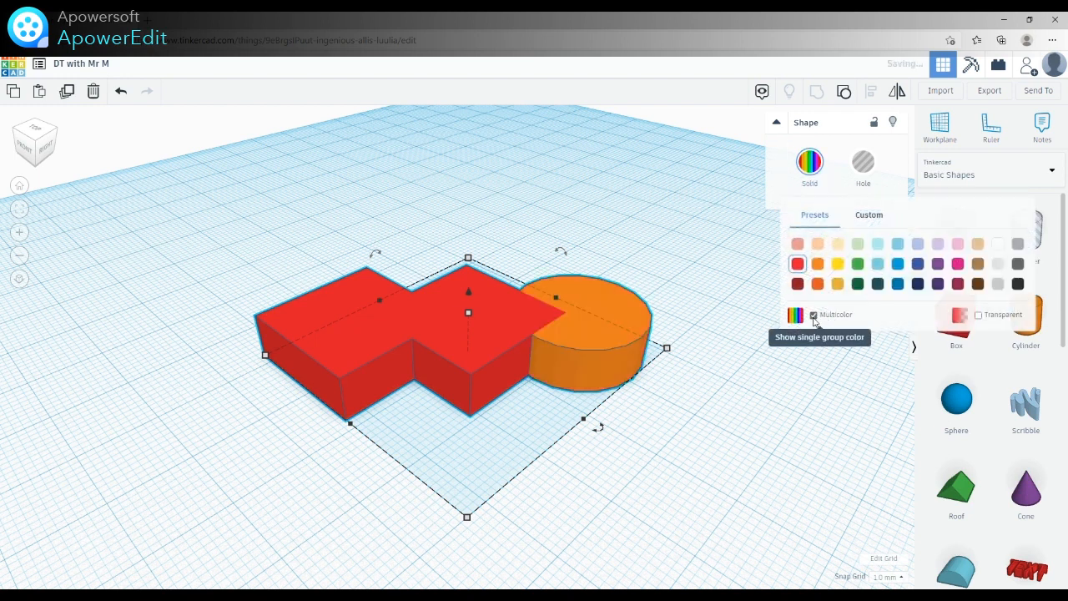
pyautogui.click(709, 425)
# Check that the multicolor group still selects as one object and leave it deselected
pyautogui.click(567, 348)
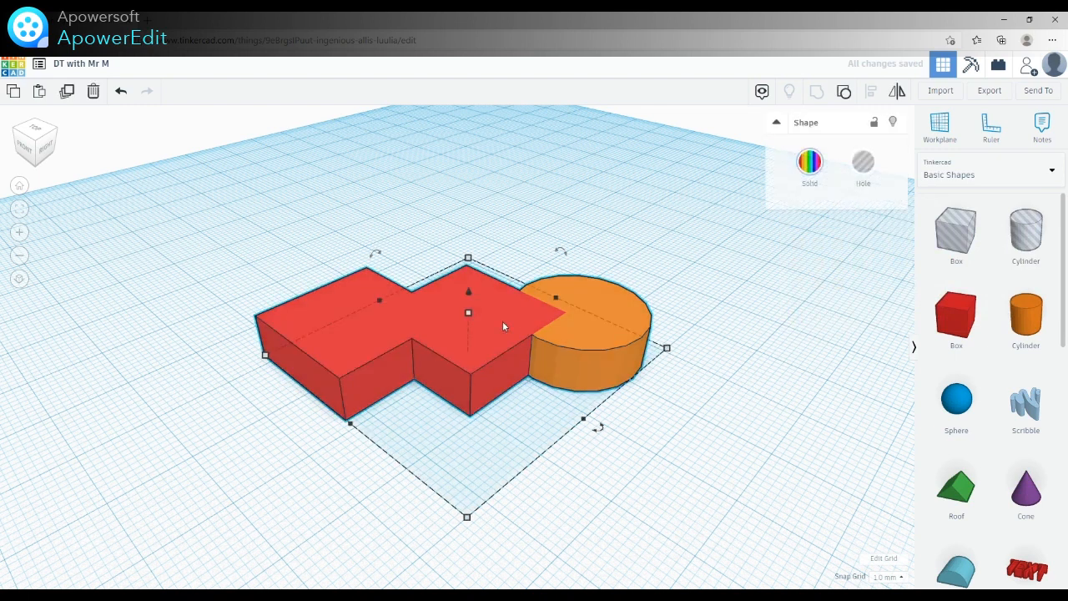
pyautogui.click(715, 265)
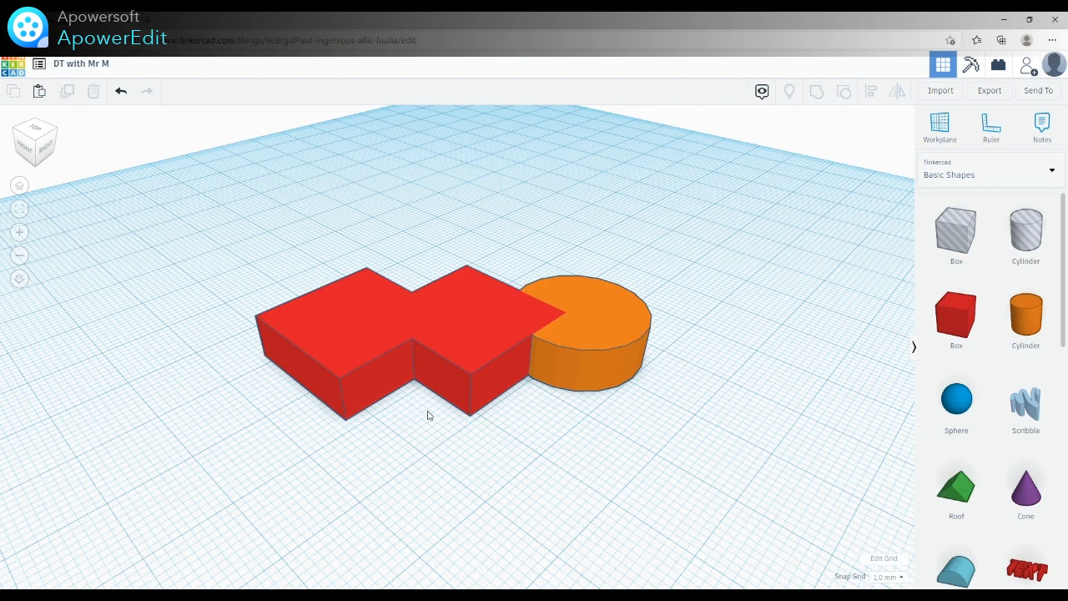
pyautogui.click(584, 334)
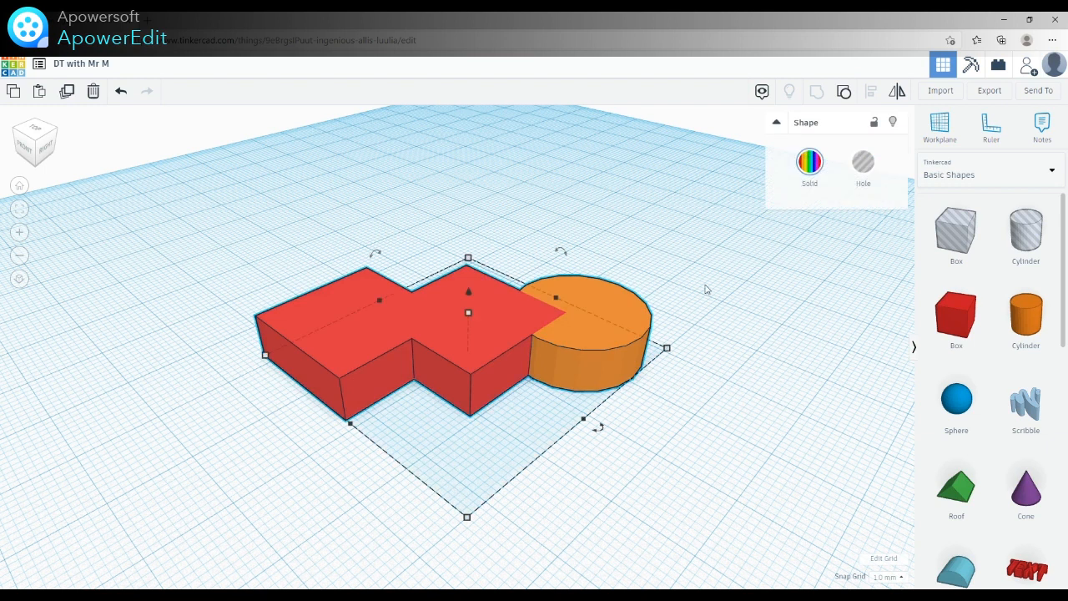
pyautogui.click(775, 337)
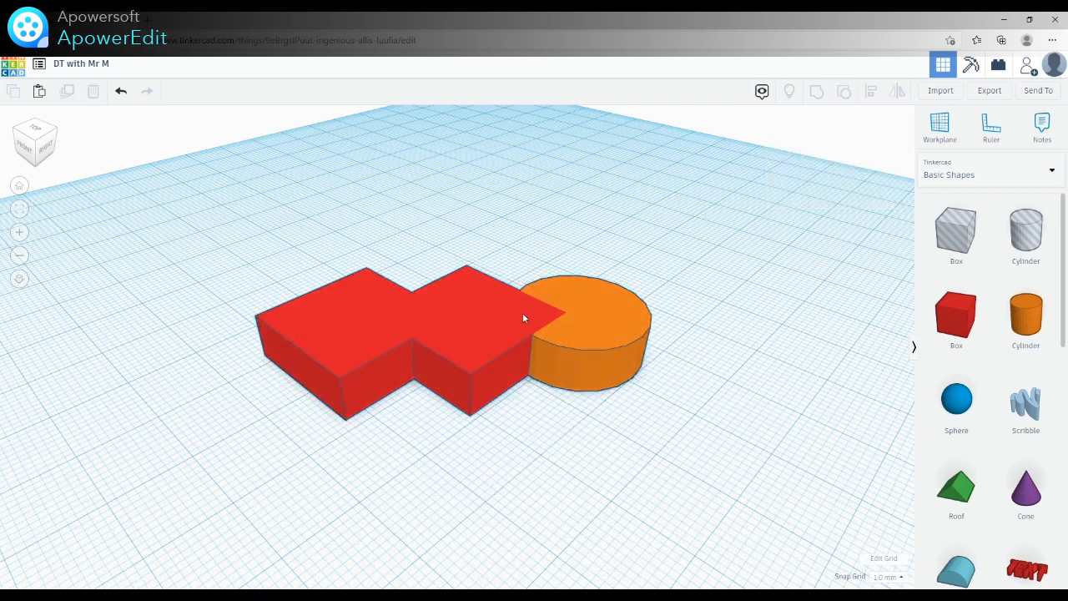
pyautogui.click(576, 328)
pyautogui.click(698, 321)
# Add a sphere beside the grouped shape's cylinder end and shrink its base to fit within the cylinder
pyautogui.moveTo(959, 404); pyautogui.dragTo(713, 406)
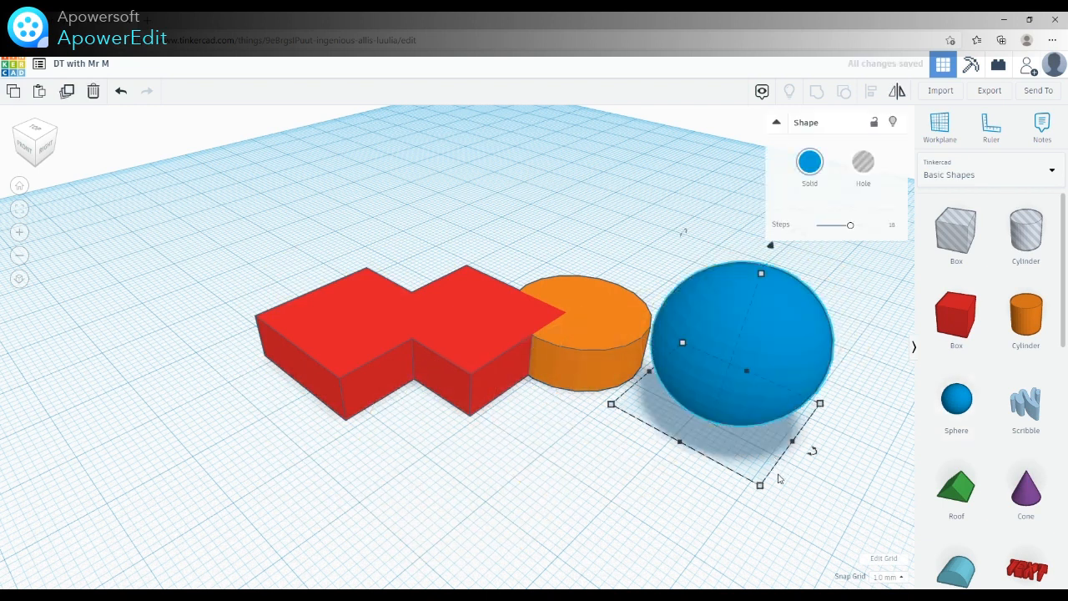
pyautogui.moveTo(764, 489); pyautogui.dragTo(745, 439)
# Place the sphere over the cylinder portion of the group and fine-tune its position to center it
pyautogui.moveTo(740, 339)
pyautogui.mouseDown()
pyautogui.moveTo(599, 327)
pyautogui.moveTo(588, 304)
pyautogui.mouseUp()
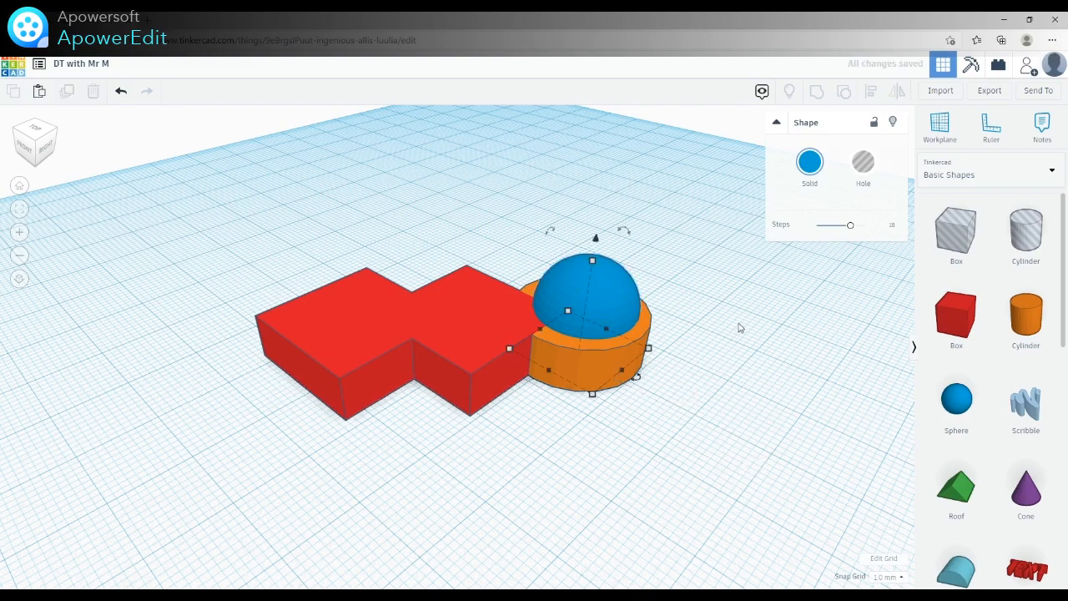
pyautogui.click(737, 324)
pyautogui.moveTo(737, 324); pyautogui.dragTo(672, 442, button='right')
pyautogui.click(588, 385)
pyautogui.moveTo(596, 381); pyautogui.dragTo(591, 386)
pyautogui.moveTo(713, 488); pyautogui.dragTo(277, 363, button='right')
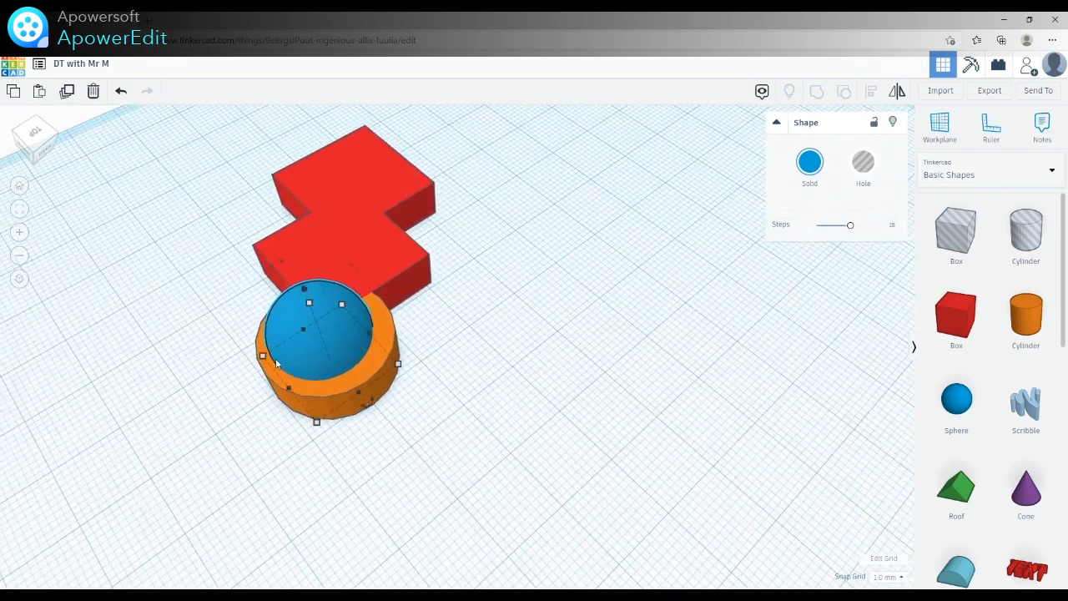
# In an orthographic top view, move the sphere 24 mm and 23 mm onto the box farthest from the cylinder, and deselect it
pyautogui.click(37, 138)
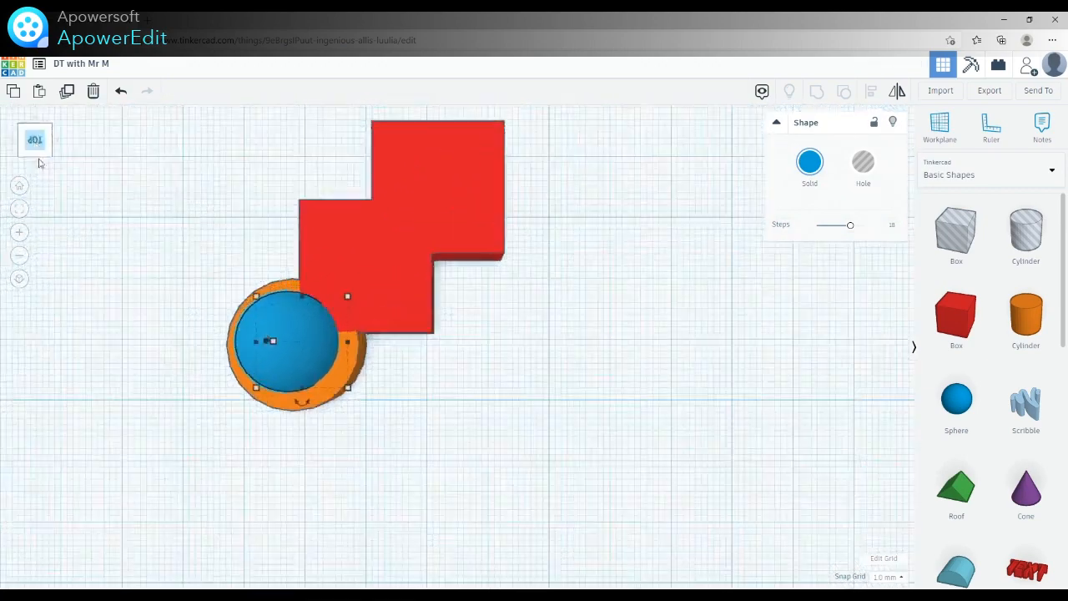
pyautogui.click(19, 282)
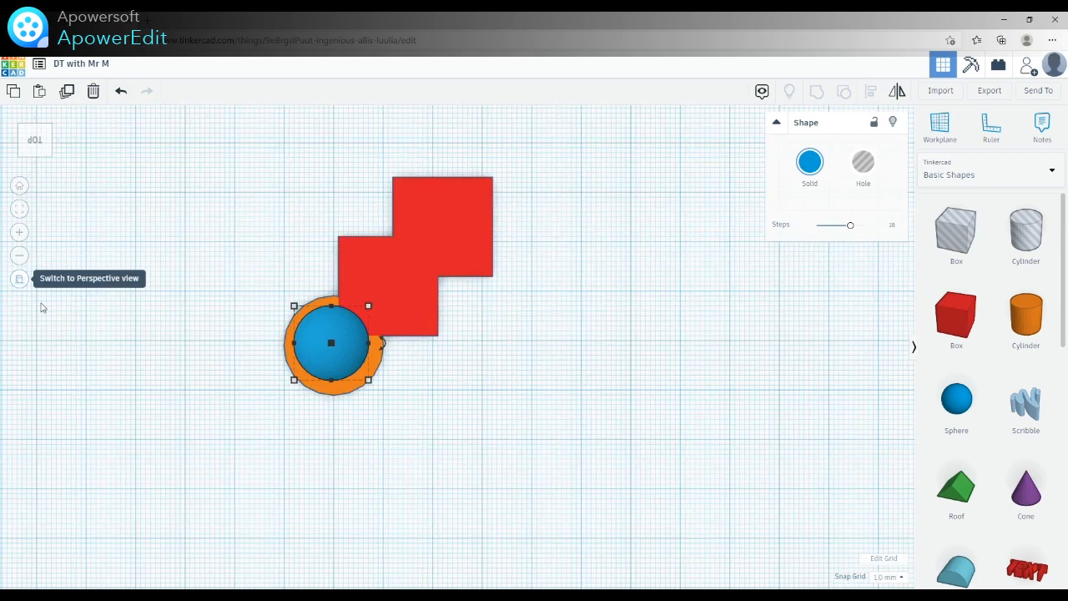
pyautogui.click(347, 353)
pyautogui.moveTo(352, 354); pyautogui.dragTo(462, 239)
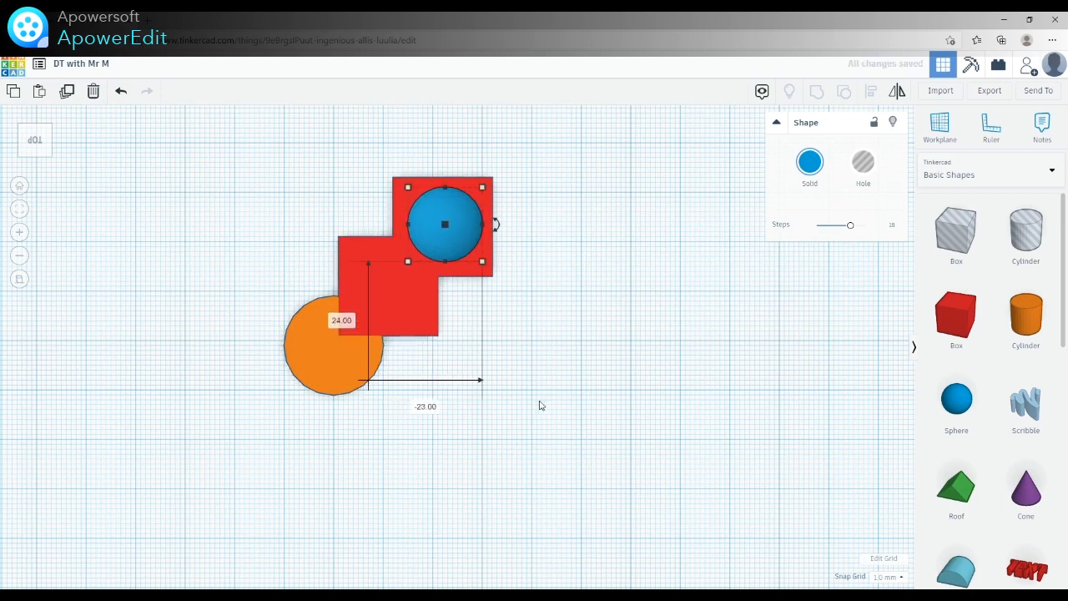
pyautogui.click(413, 484)
# Switch back to perspective projection, reset to the home view, and frame the model at an angle from the front right
pyautogui.moveTo(412, 484); pyautogui.dragTo(106, 332, button='right')
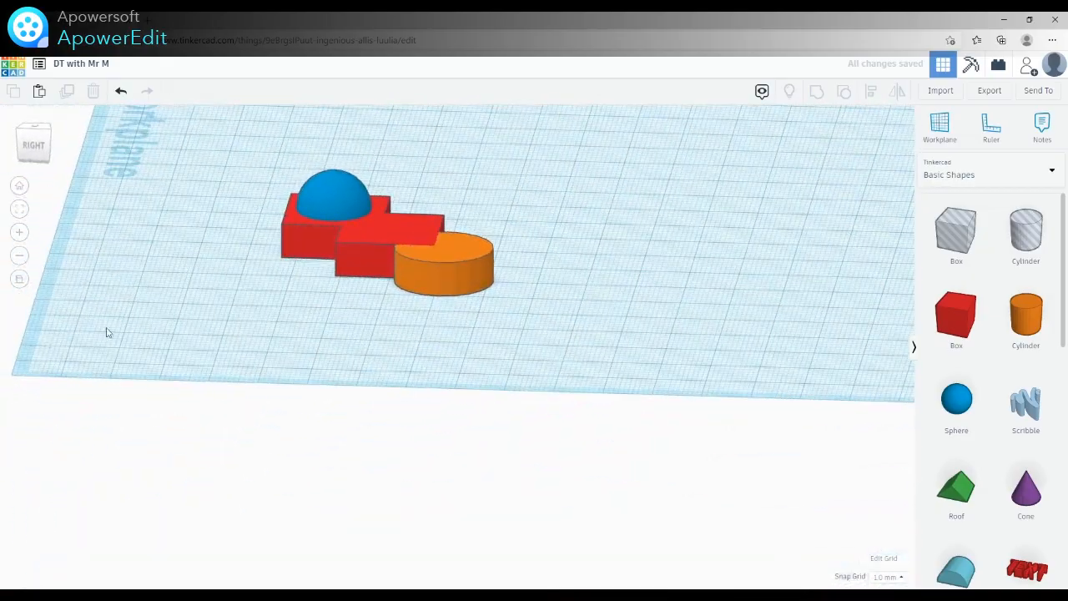
pyautogui.click(19, 280)
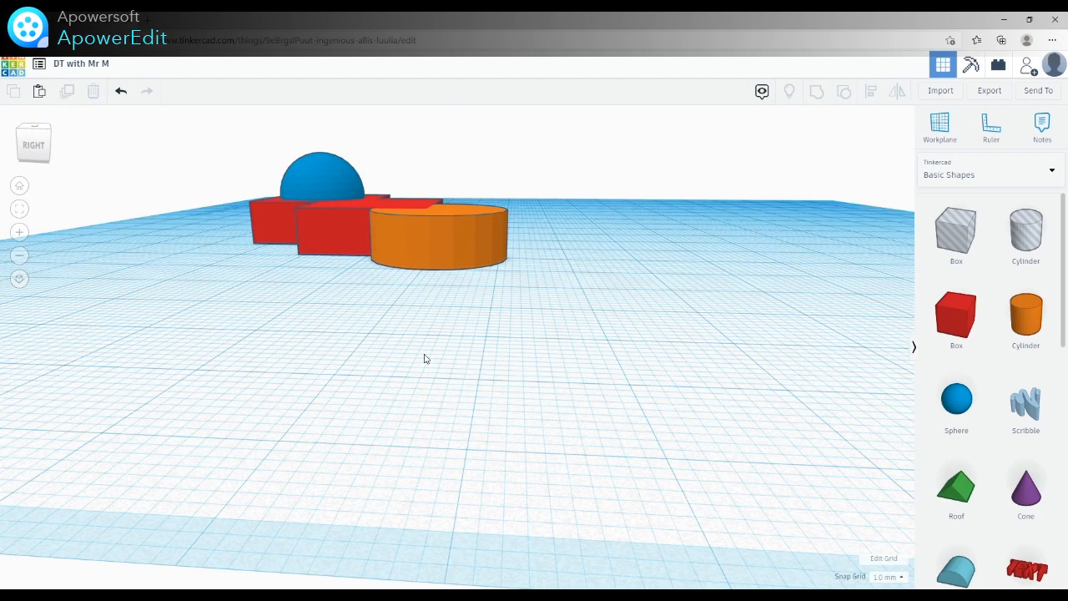
pyautogui.click(19, 185)
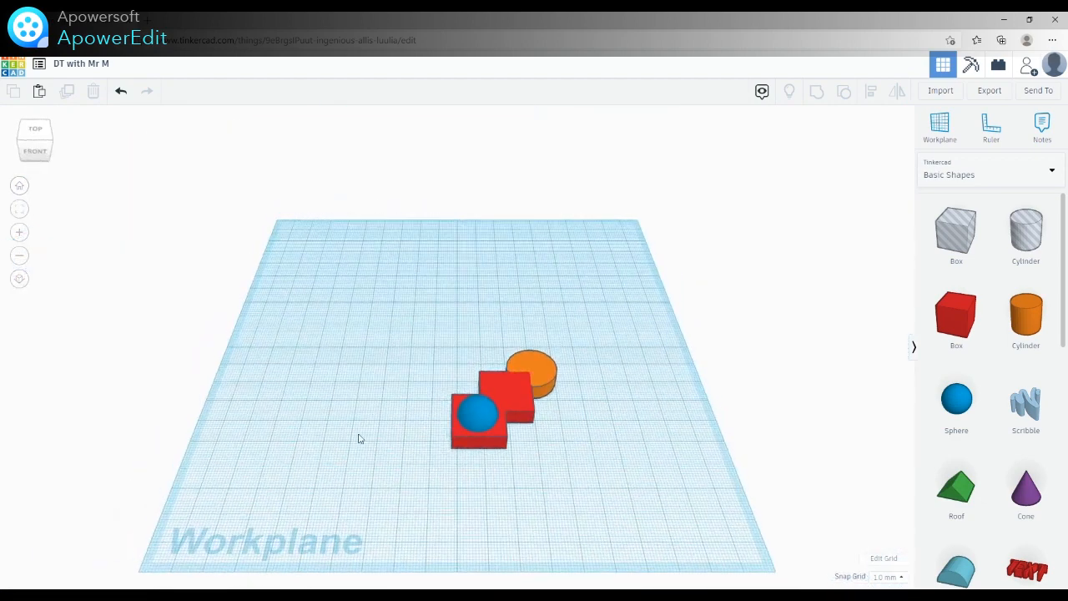
pyautogui.moveTo(594, 521); pyautogui.dragTo(501, 458, button='right')
pyautogui.scroll(5, 501, 458)
pyautogui.moveTo(597, 515); pyautogui.dragTo(491, 462, button='middle')
pyautogui.moveTo(627, 496); pyautogui.dragTo(605, 498, button='right')
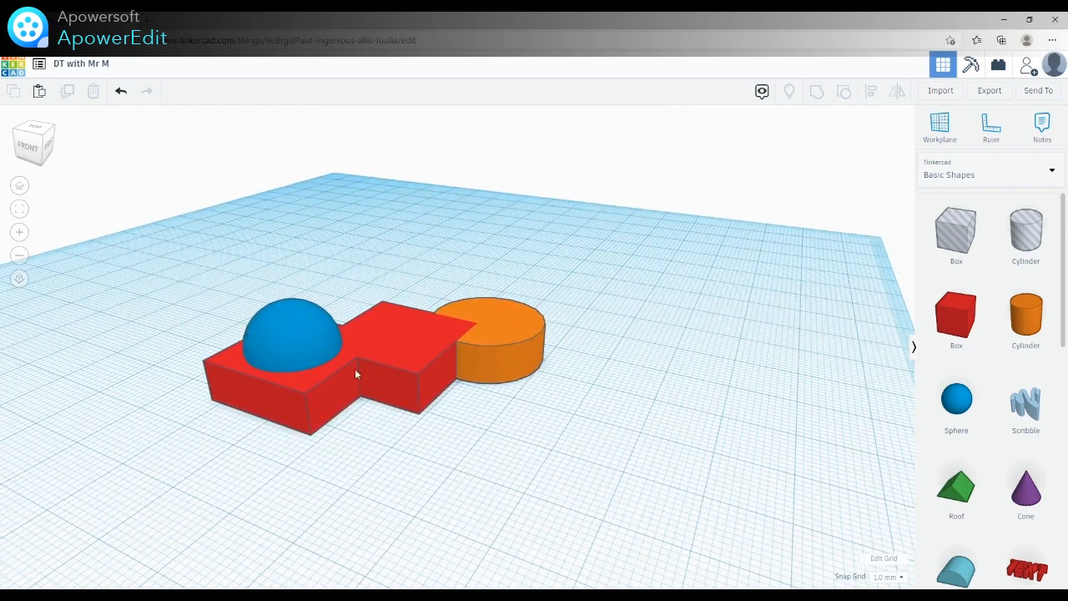
# Group the sphere with the multicolor shape, ungroup them again, and deselect both
pyautogui.click(379, 346)
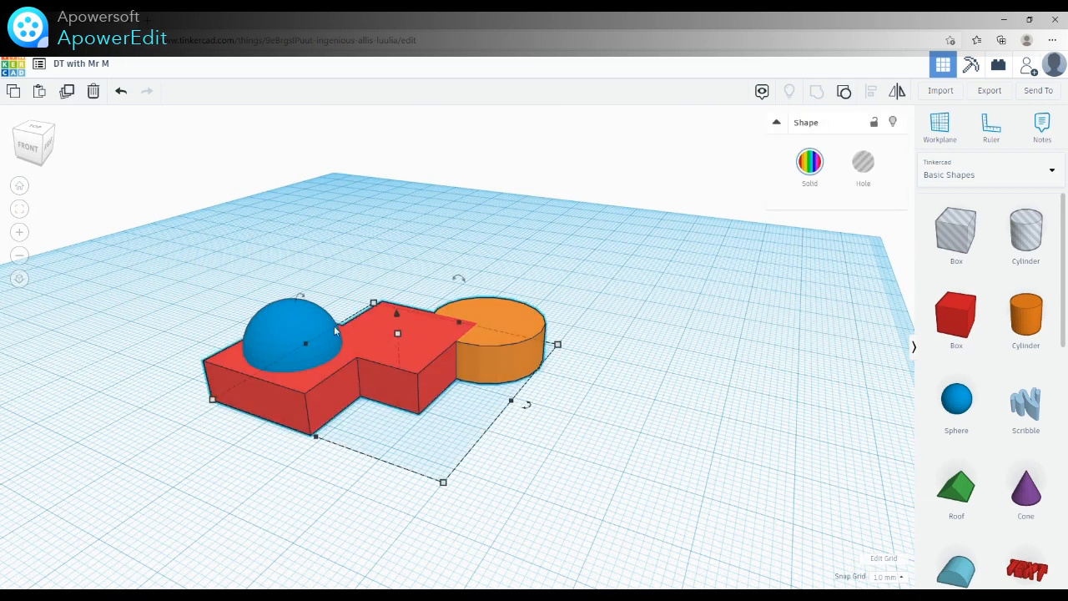
pyautogui.keyDown('shift'); pyautogui.click(275, 320); pyautogui.keyUp('shift')
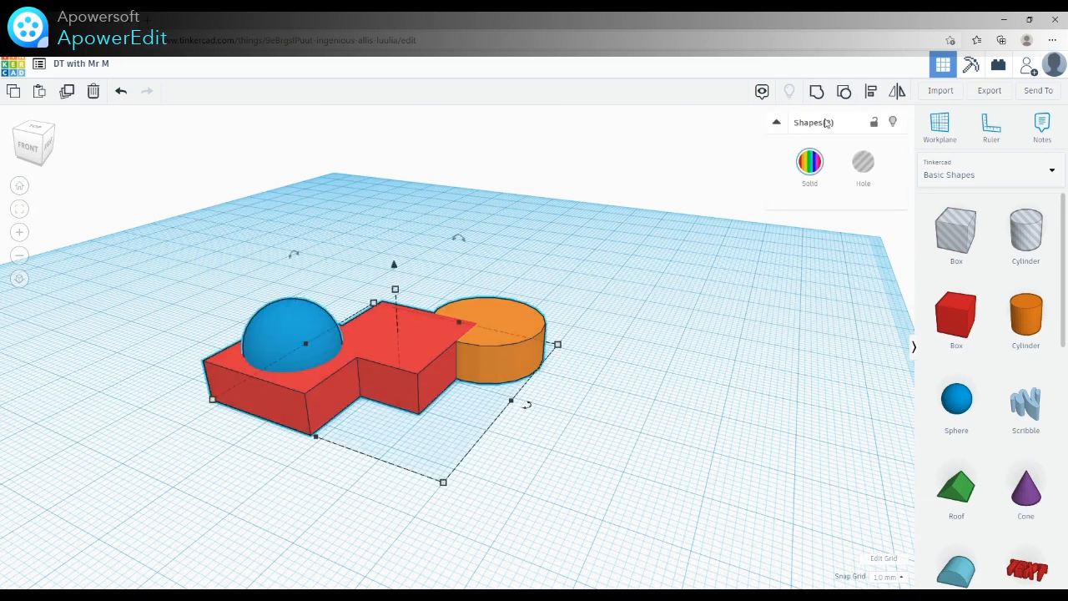
pyautogui.click(817, 93)
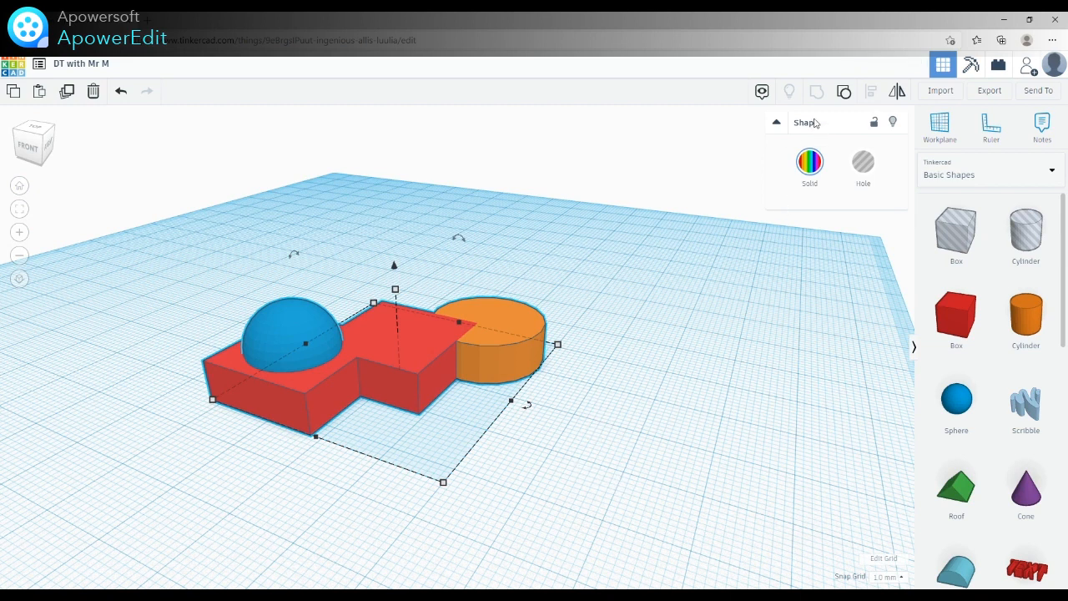
pyautogui.click(843, 93)
pyautogui.click(559, 503)
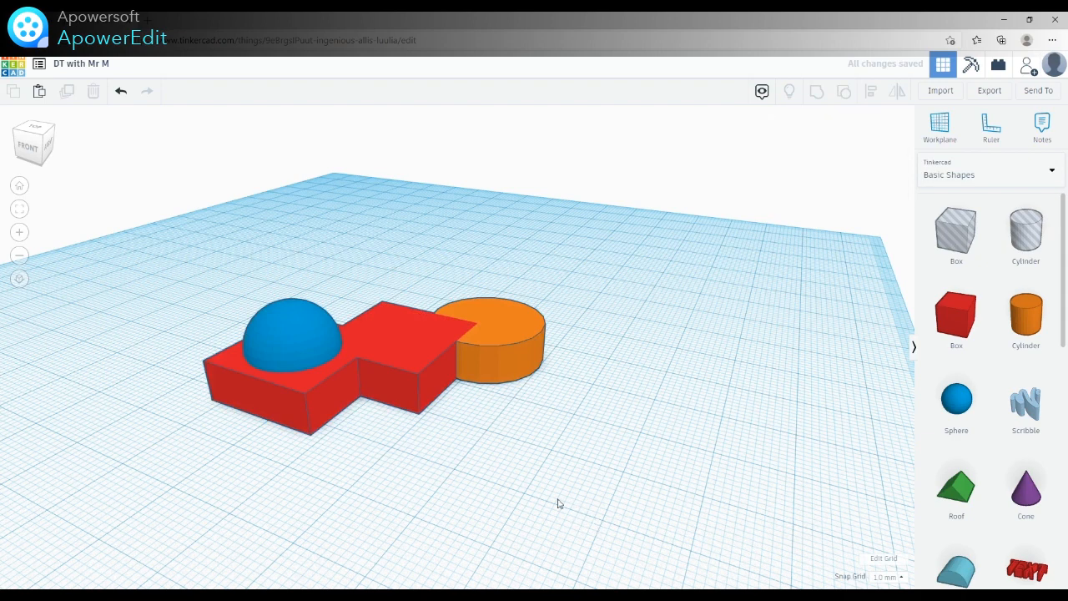
# Turn the blue sphere on the end box into a hole and inspect it from a low angle
pyautogui.moveTo(538, 478); pyautogui.dragTo(464, 446, button='right')
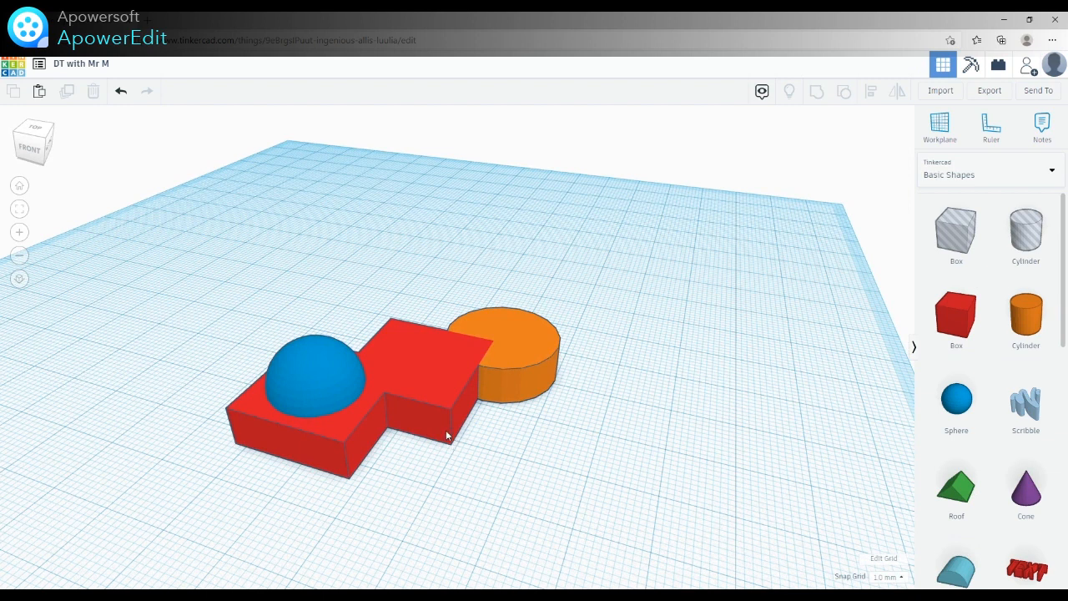
pyautogui.click(326, 380)
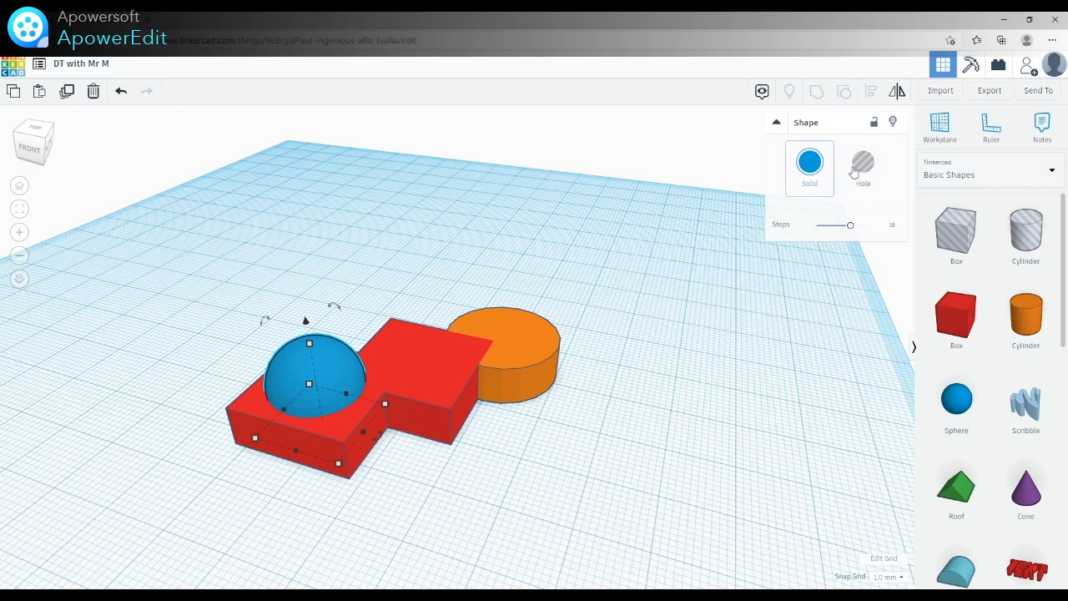
pyautogui.click(865, 171)
pyautogui.moveTo(472, 509); pyautogui.dragTo(491, 493, button='right')
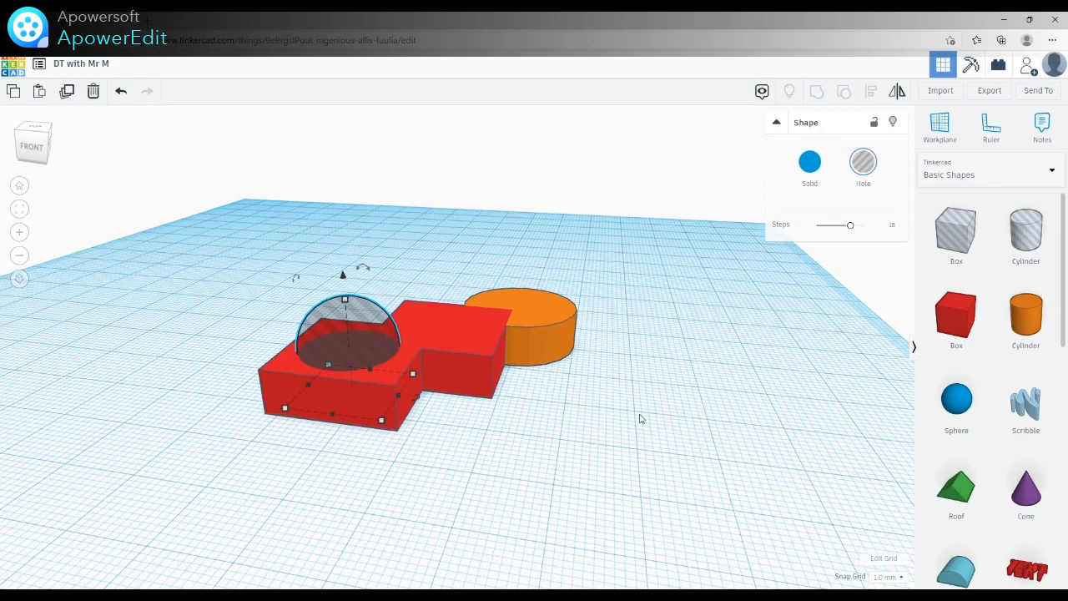
pyautogui.moveTo(518, 460); pyautogui.dragTo(489, 460, button='right')
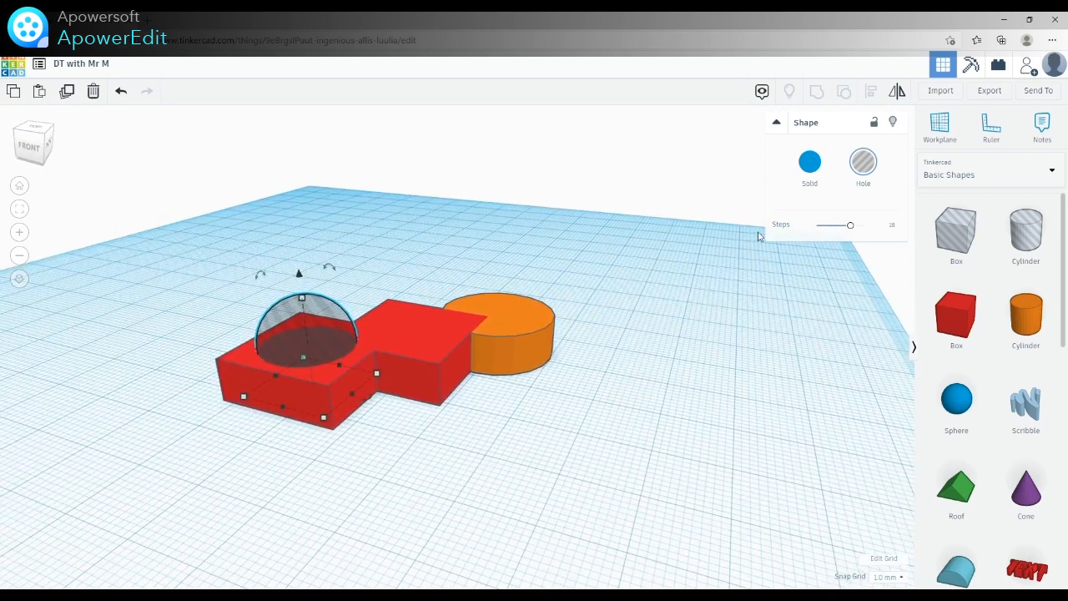
# Select the sphere hole and the multicolor shape together, group them to cut a bowl-shaped hollow, and deselect the result
pyautogui.click(580, 401)
pyautogui.moveTo(194, 256); pyautogui.dragTo(572, 445)
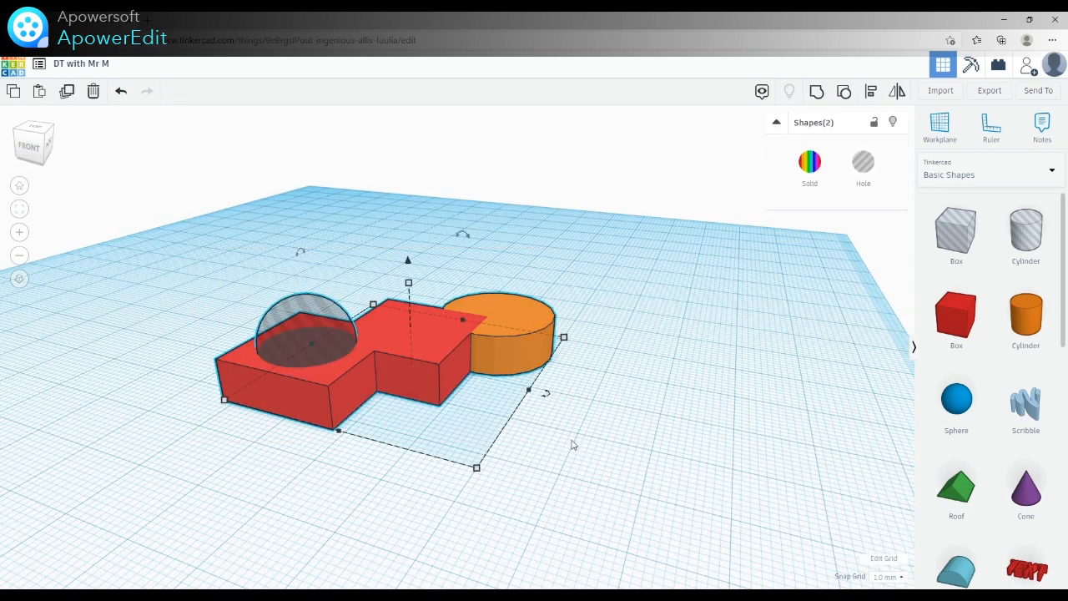
pyautogui.click(817, 94)
pyautogui.moveTo(607, 359); pyautogui.dragTo(560, 420, button='right')
pyautogui.click(622, 407)
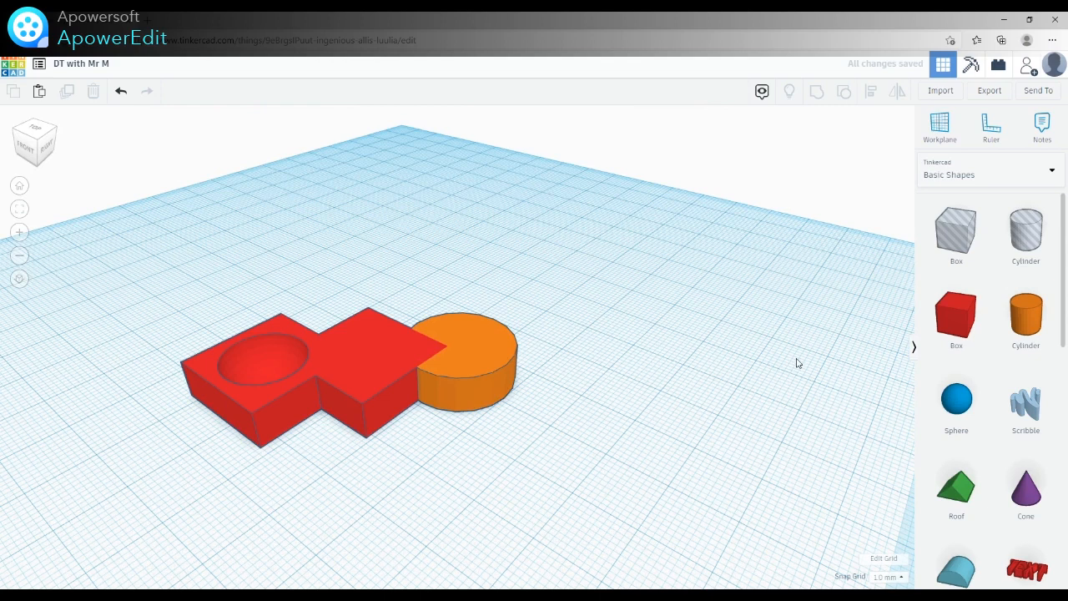
# Cut a curved notch into the round end by placing a cylinder hole over its outer side and grouping it with the model
pyautogui.moveTo(1026, 315); pyautogui.dragTo(526, 377)
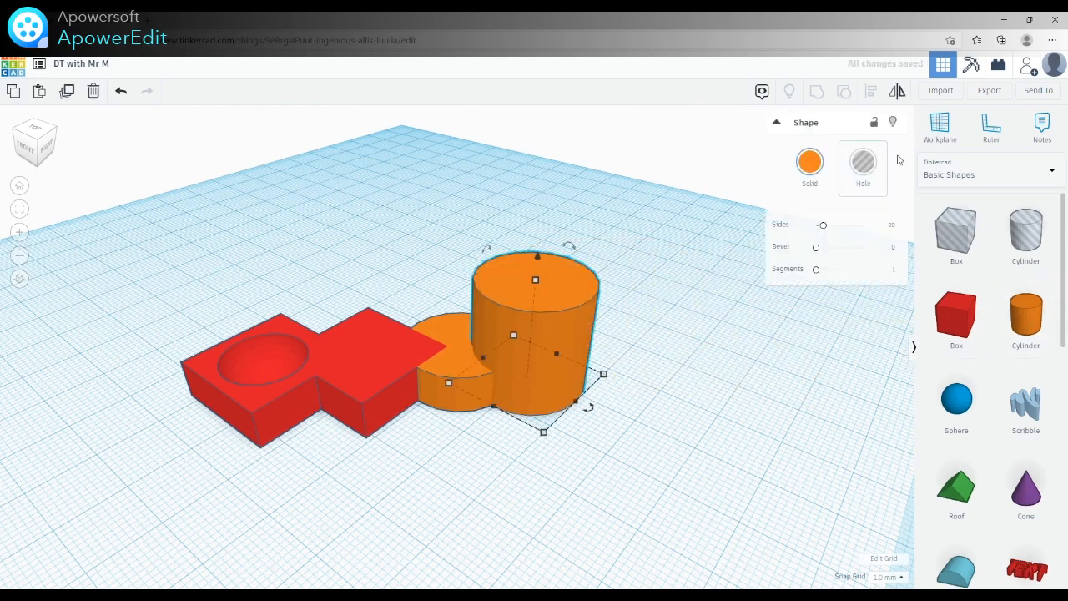
pyautogui.click(863, 162)
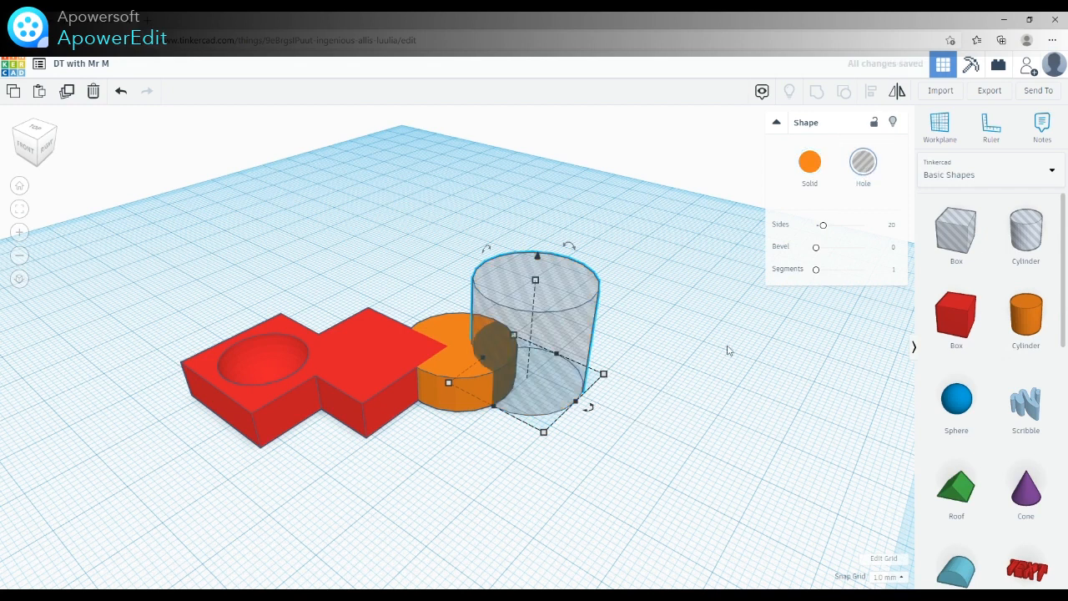
pyautogui.click(429, 488)
pyautogui.moveTo(341, 242); pyautogui.dragTo(539, 478)
pyautogui.hotkey('ctrl', 'g')
pyautogui.moveTo(602, 403); pyautogui.dragTo(603, 434, button='right')
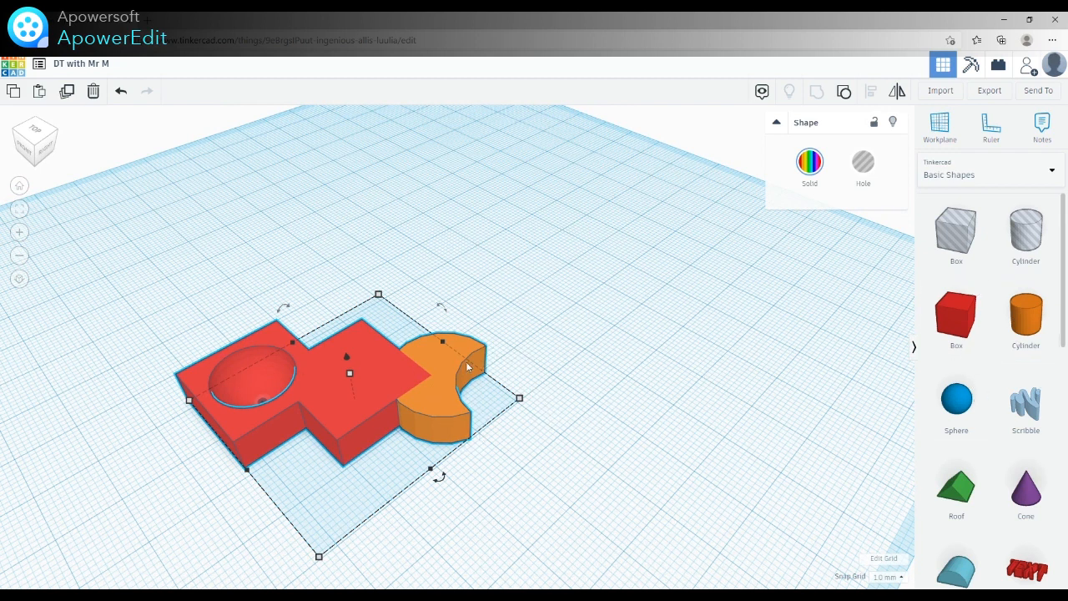
# Cut away the back part of the orange round end by placing a box hole over it and grouping it with the model
pyautogui.click(490, 440)
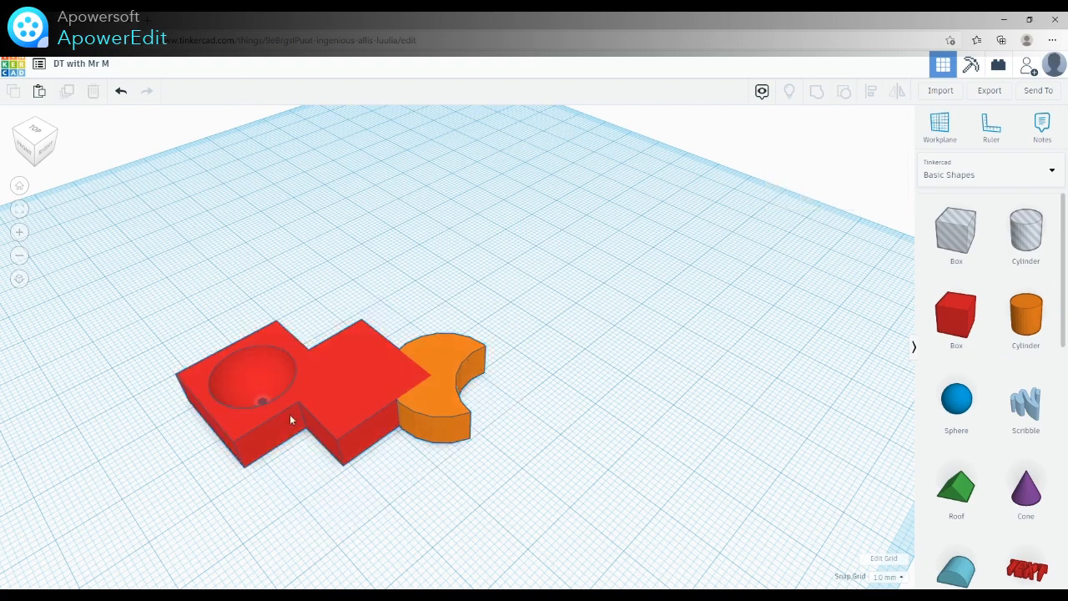
pyautogui.moveTo(604, 504); pyautogui.dragTo(621, 475, button='right')
pyautogui.moveTo(676, 431); pyautogui.dragTo(665, 451, button='right')
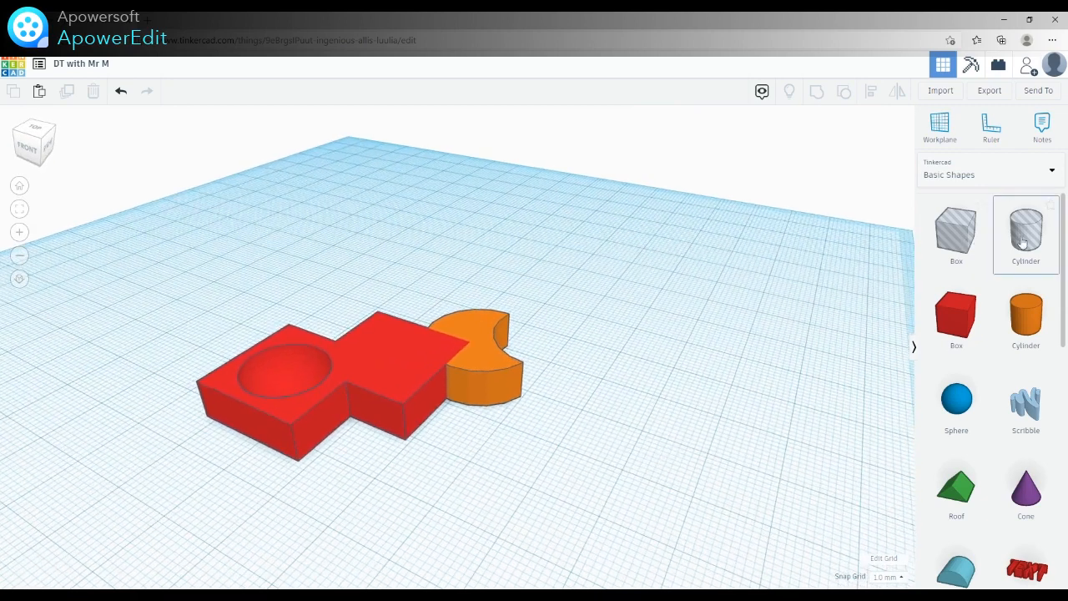
pyautogui.moveTo(957, 234); pyautogui.dragTo(503, 335)
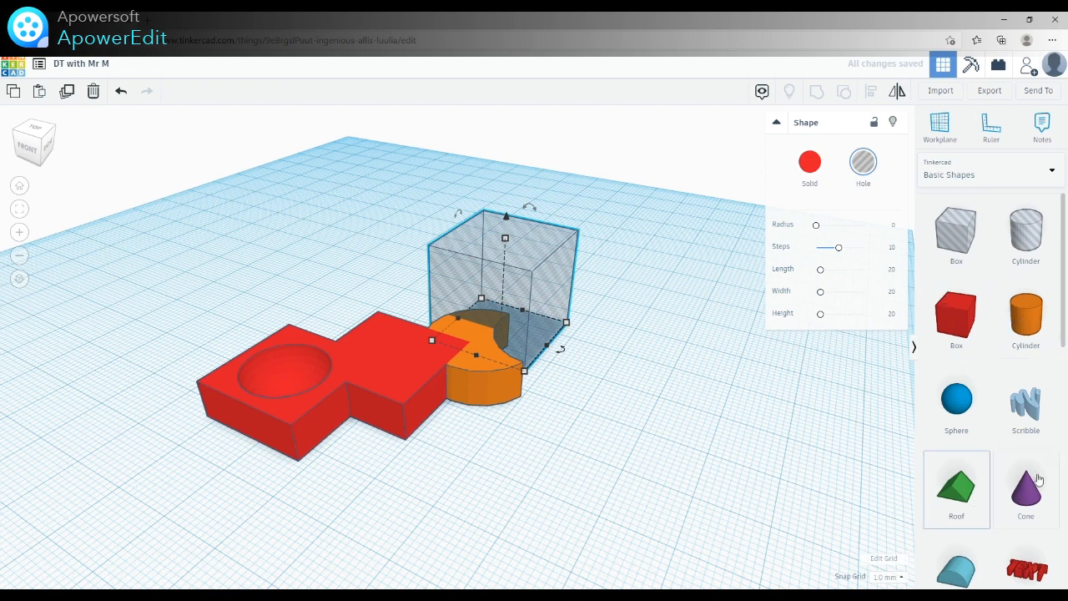
pyautogui.click(707, 414)
pyautogui.moveTo(317, 162); pyautogui.dragTo(644, 422)
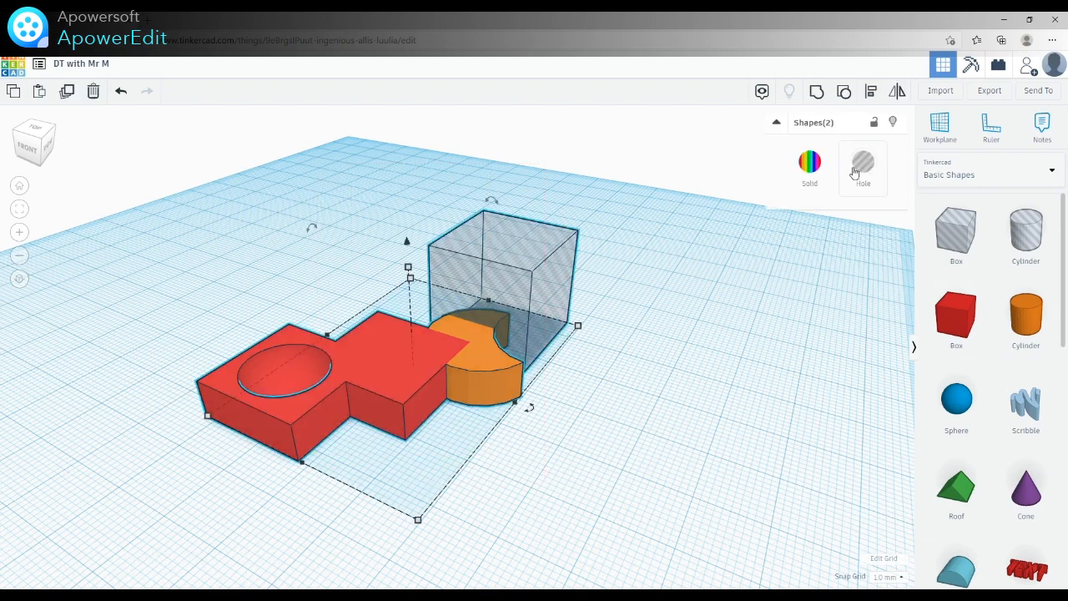
pyautogui.click(815, 91)
pyautogui.click(710, 344)
pyautogui.moveTo(706, 434); pyautogui.dragTo(673, 474, button='right')
pyautogui.moveTo(699, 450)
pyautogui.mouseDown(button='right')
pyautogui.moveTo(689, 417)
pyautogui.moveTo(740, 422)
pyautogui.moveTo(665, 439)
pyautogui.moveTo(709, 433)
pyautogui.mouseUp(button='right')
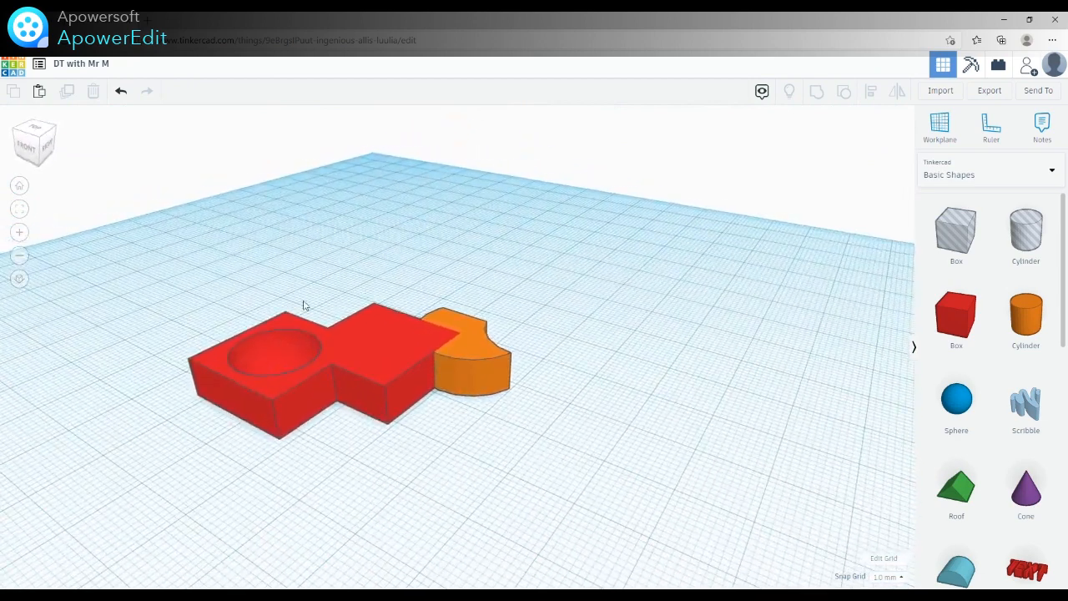
# Delete the whole model and shape a new red box into a thin, wide square base plate
pyautogui.moveTo(124, 244); pyautogui.dragTo(622, 471)
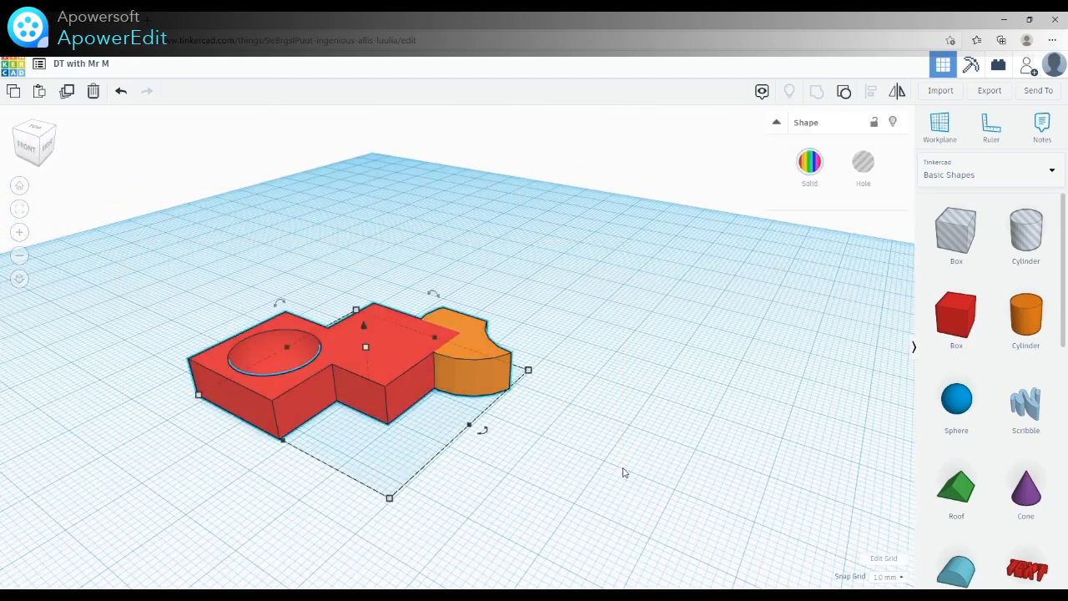
pyautogui.press('Delete')
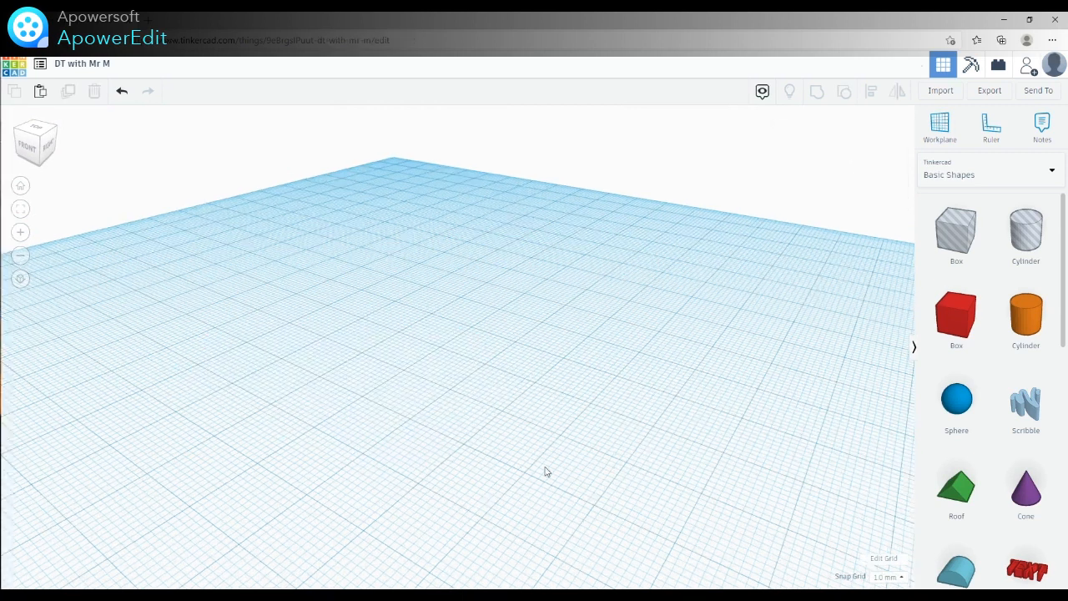
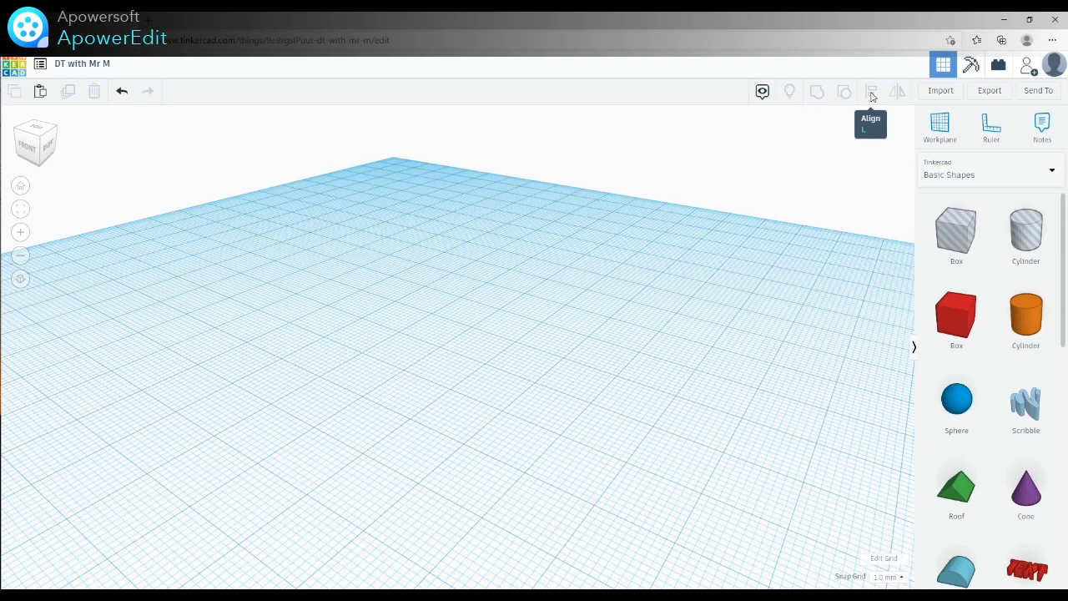
pyautogui.moveTo(961, 317); pyautogui.dragTo(332, 342)
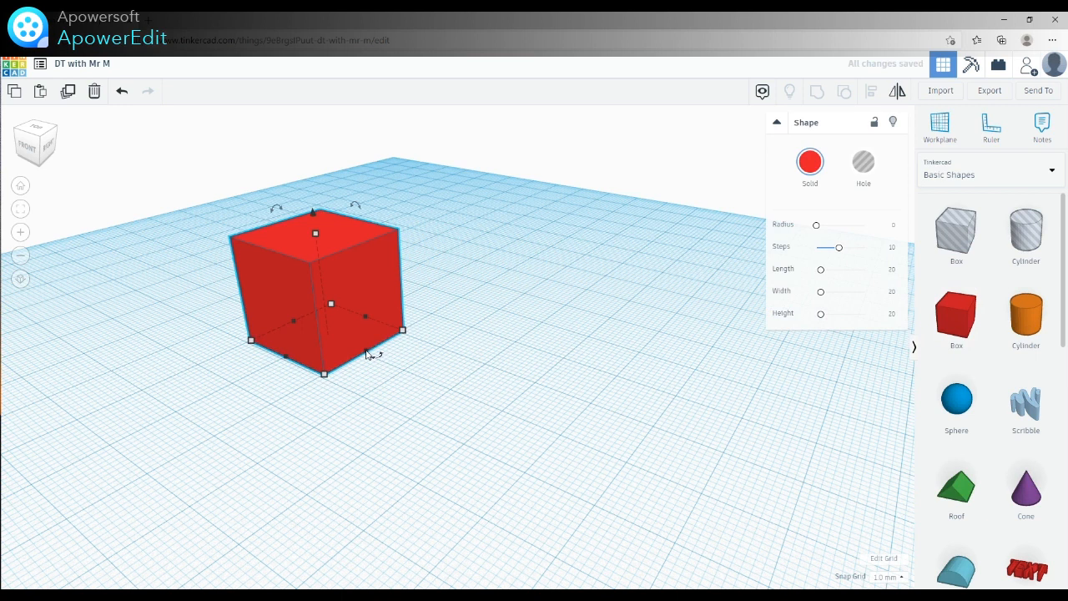
pyautogui.moveTo(404, 331); pyautogui.dragTo(630, 309)
pyautogui.moveTo(439, 256); pyautogui.dragTo(442, 319)
pyautogui.click(683, 477)
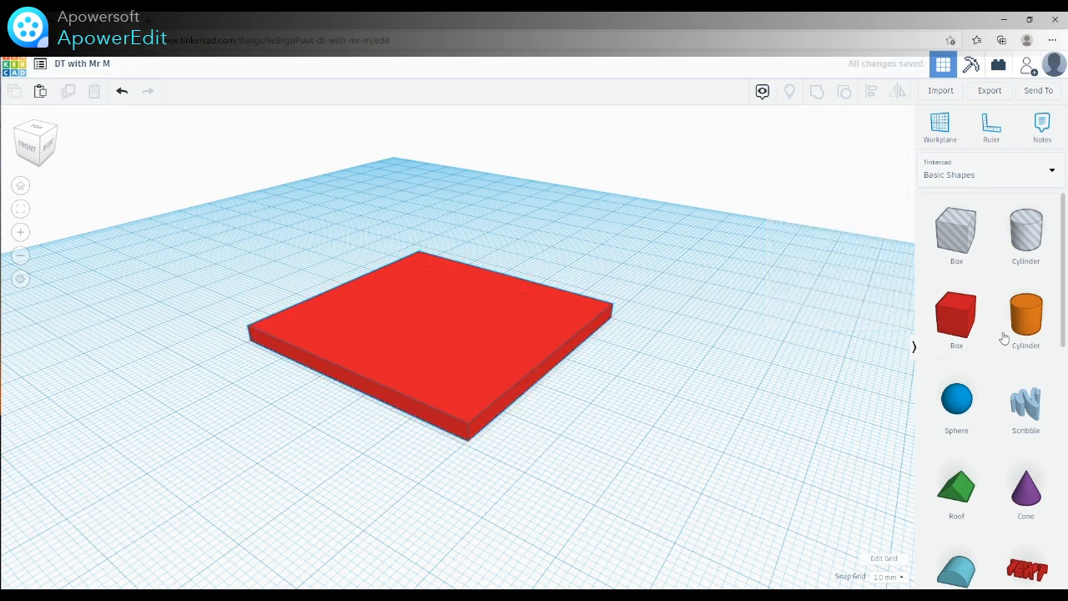
# Add a second red box beside the plate, narrow it to a 6 x 6 mm post, and move it clear of the plate
pyautogui.moveTo(959, 305); pyautogui.dragTo(601, 457)
pyautogui.moveTo(644, 526); pyautogui.dragTo(603, 460)
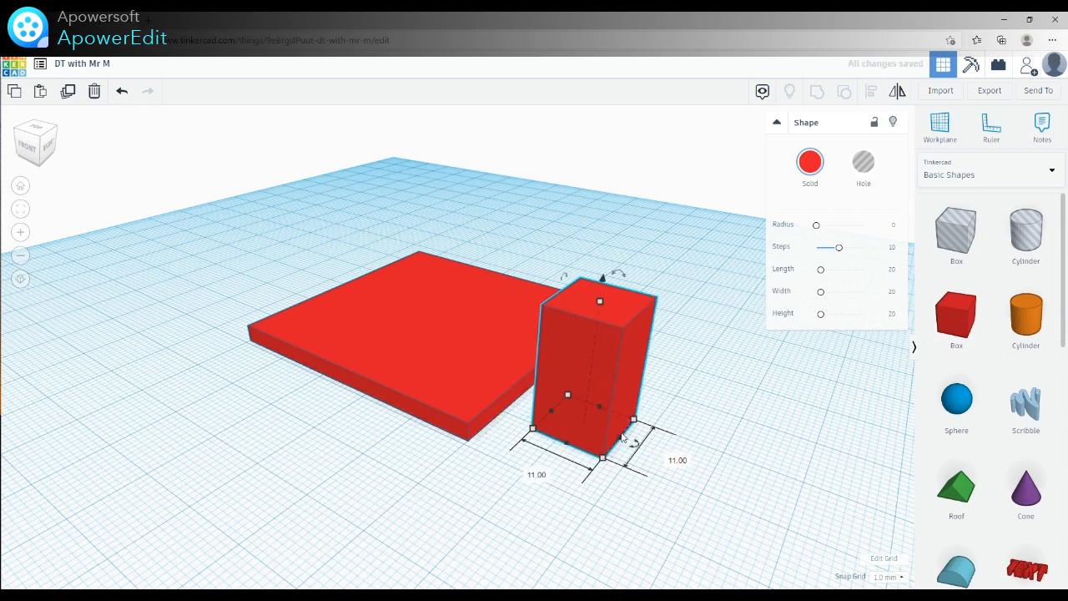
pyautogui.moveTo(604, 458); pyautogui.dragTo(586, 429)
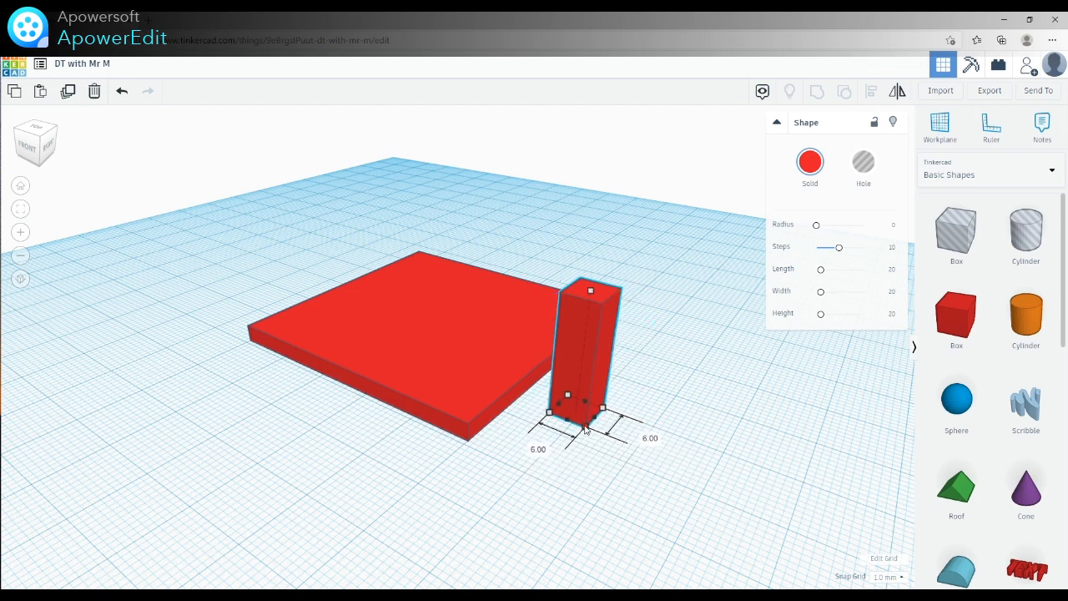
pyautogui.click(592, 532)
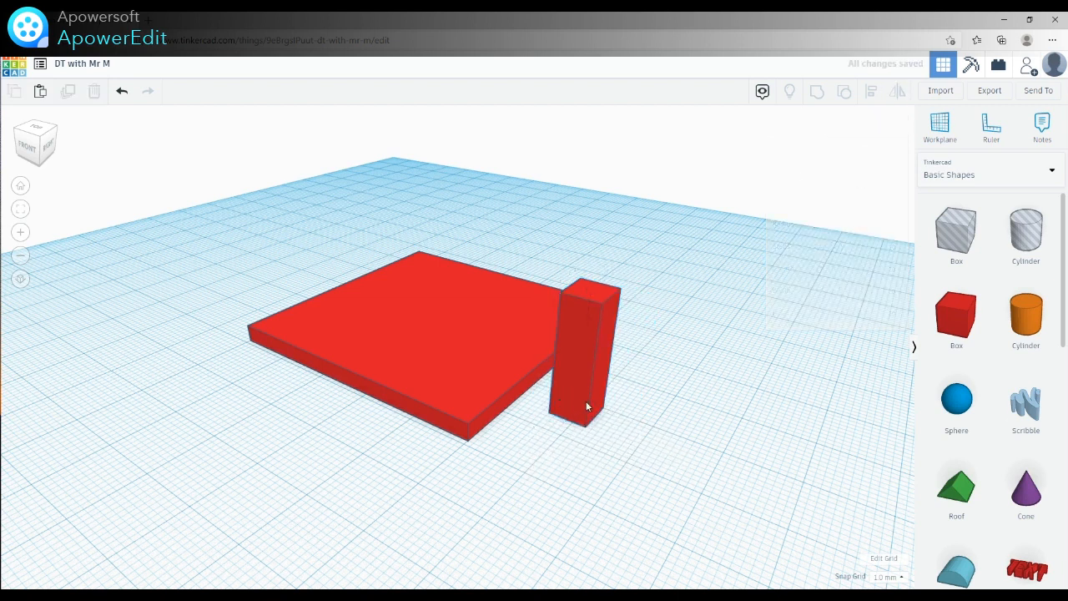
pyautogui.click(572, 345)
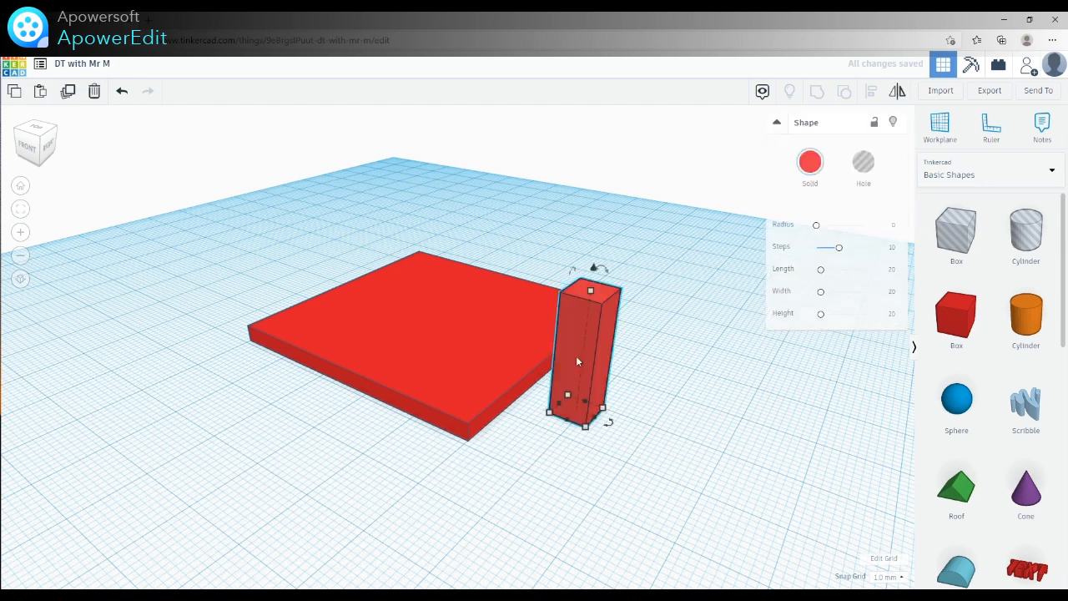
pyautogui.moveTo(572, 355); pyautogui.dragTo(609, 387)
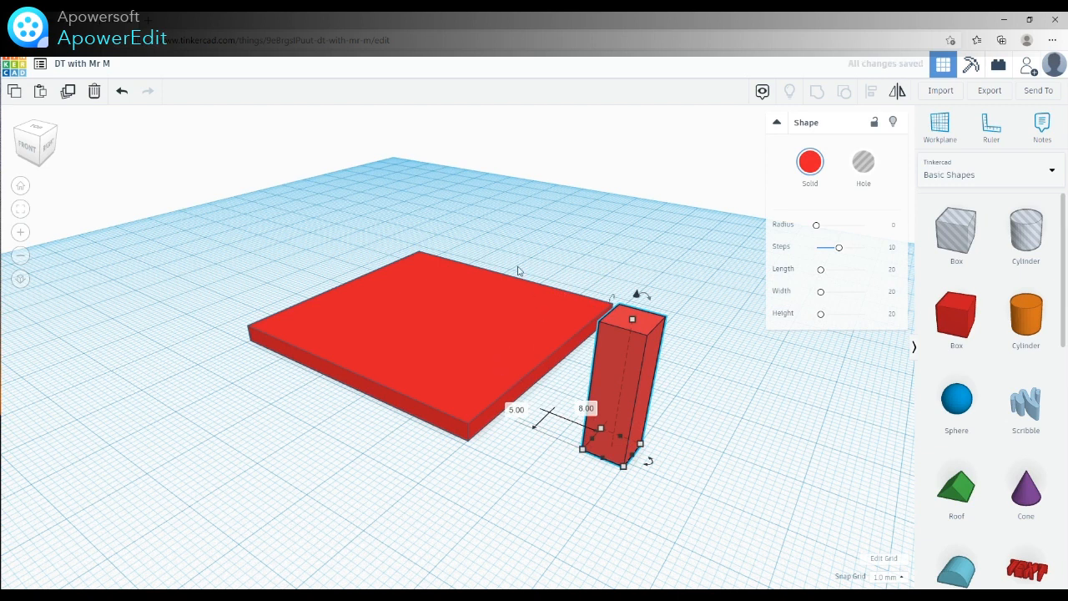
# Select the post and plate together and use Align to place the post at each of the plate's four corners in turn
pyautogui.keyDown('shift'); pyautogui.click(460, 312); pyautogui.keyUp('shift')
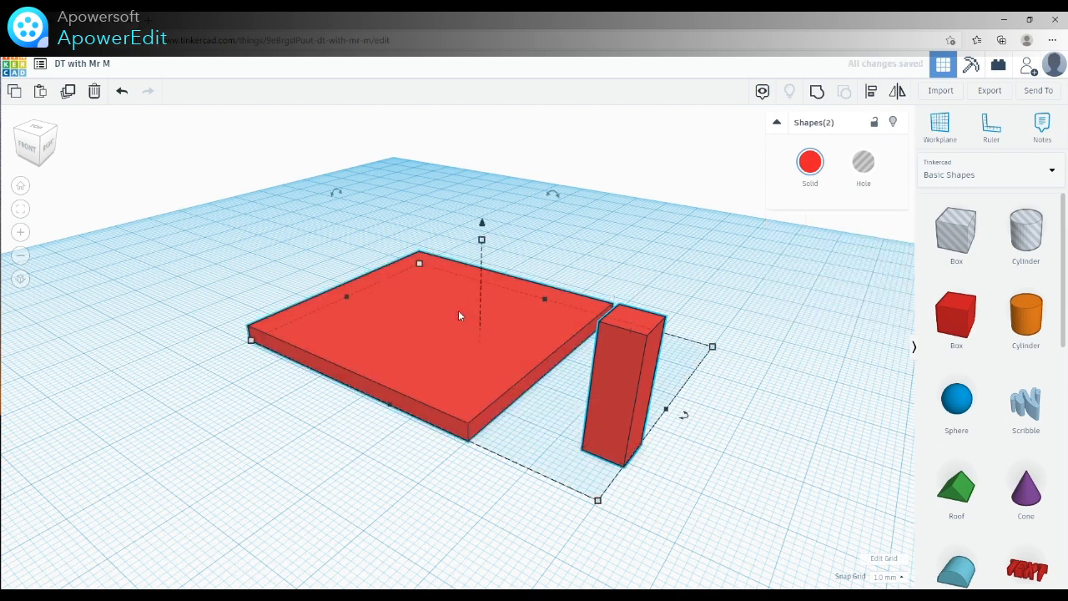
pyautogui.click(870, 95)
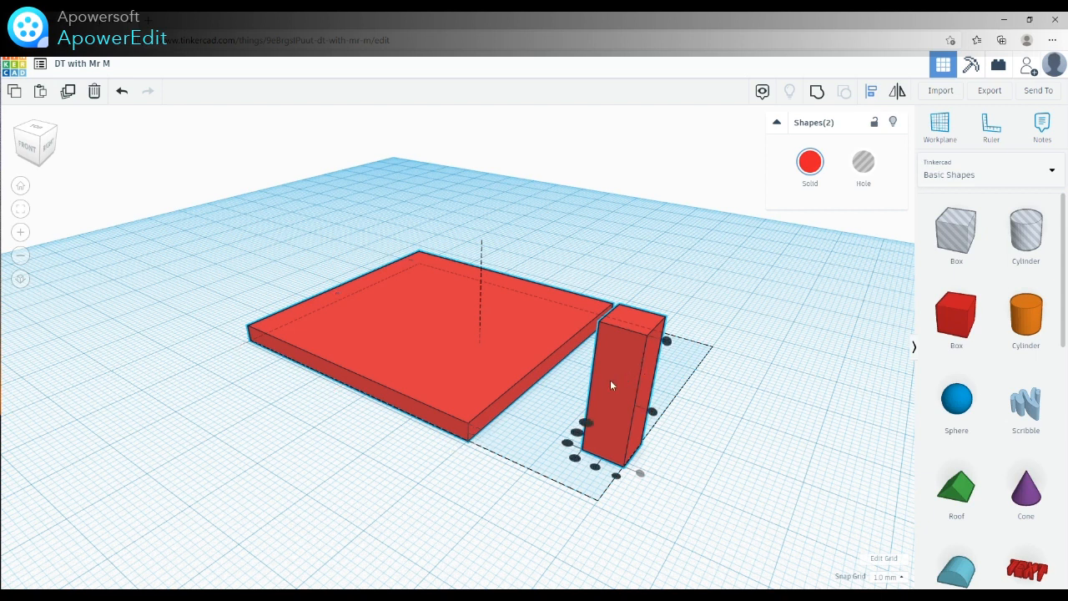
pyautogui.moveTo(584, 418); pyautogui.dragTo(596, 469)
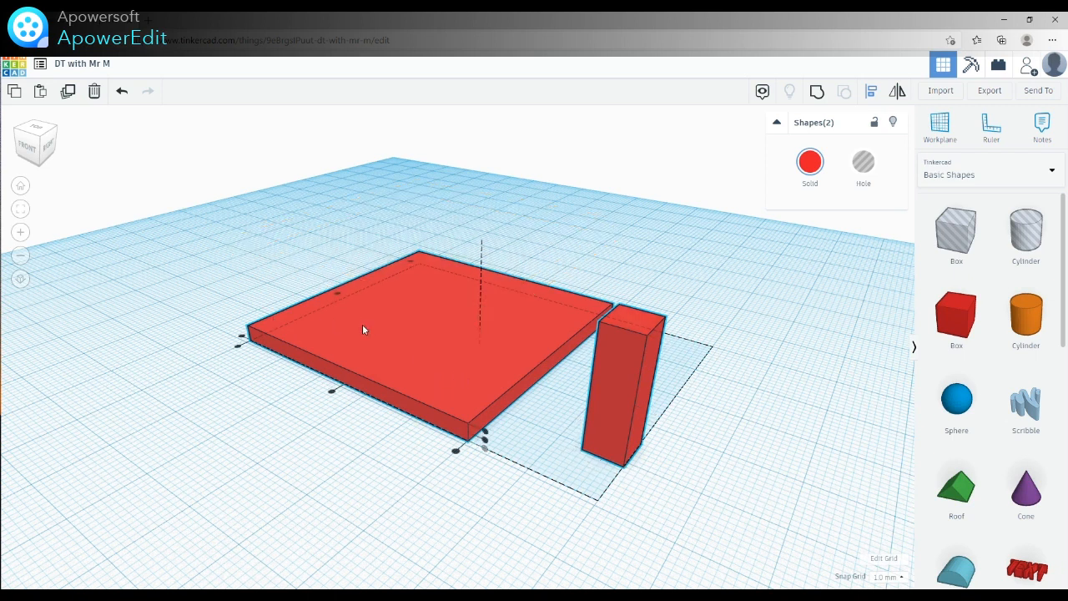
pyautogui.click(238, 349)
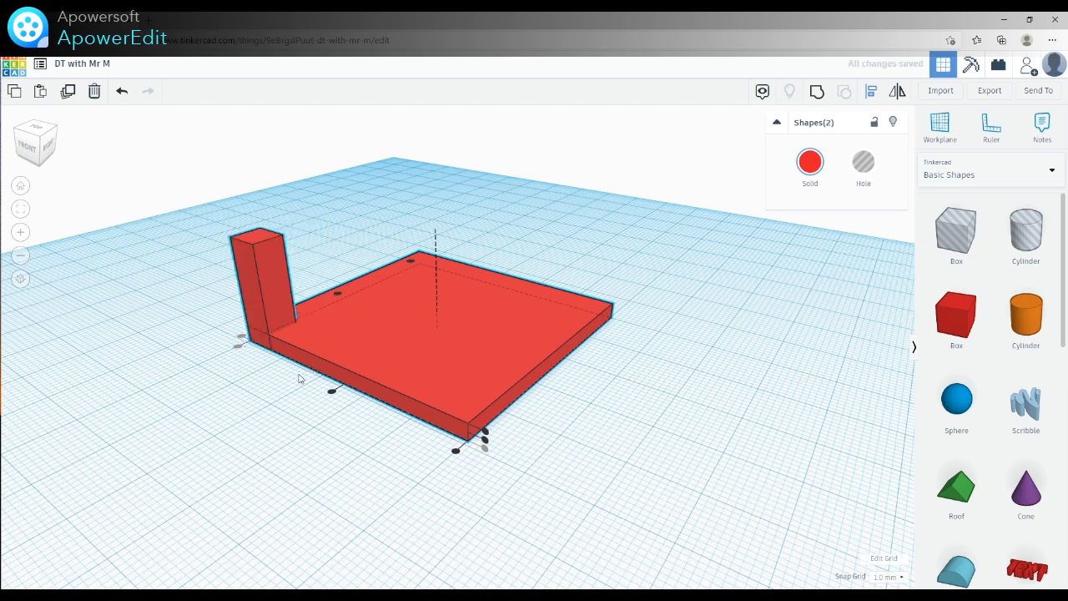
pyautogui.click(455, 452)
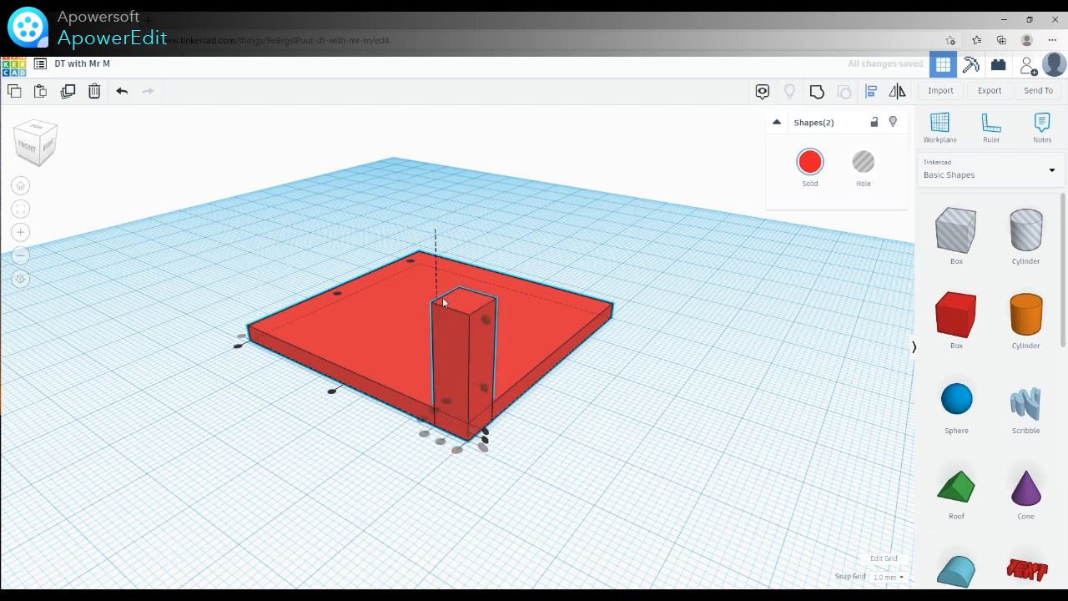
pyautogui.click(412, 260)
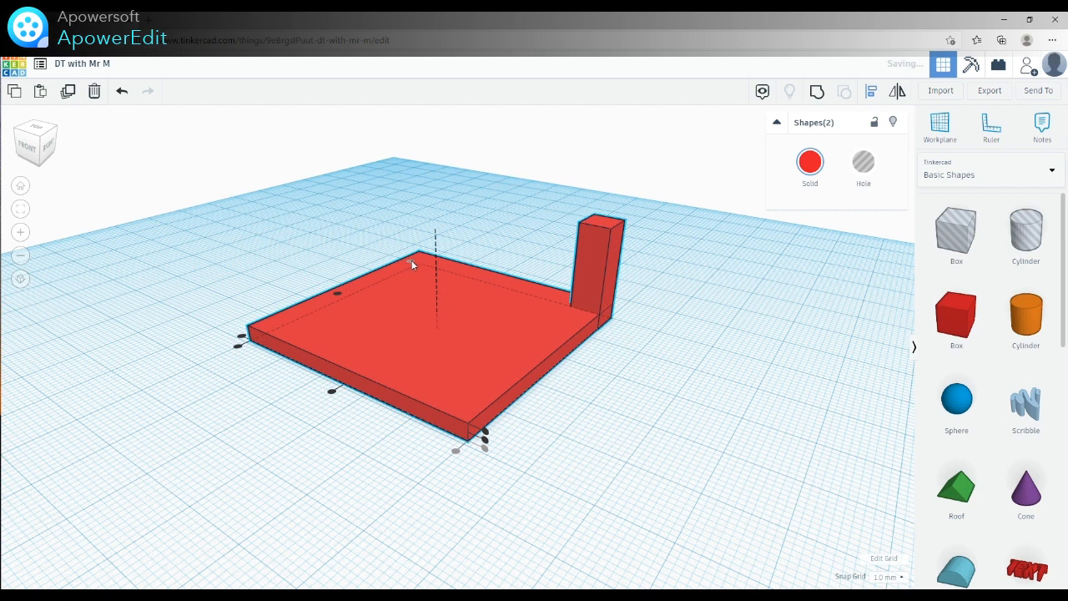
pyautogui.click(238, 347)
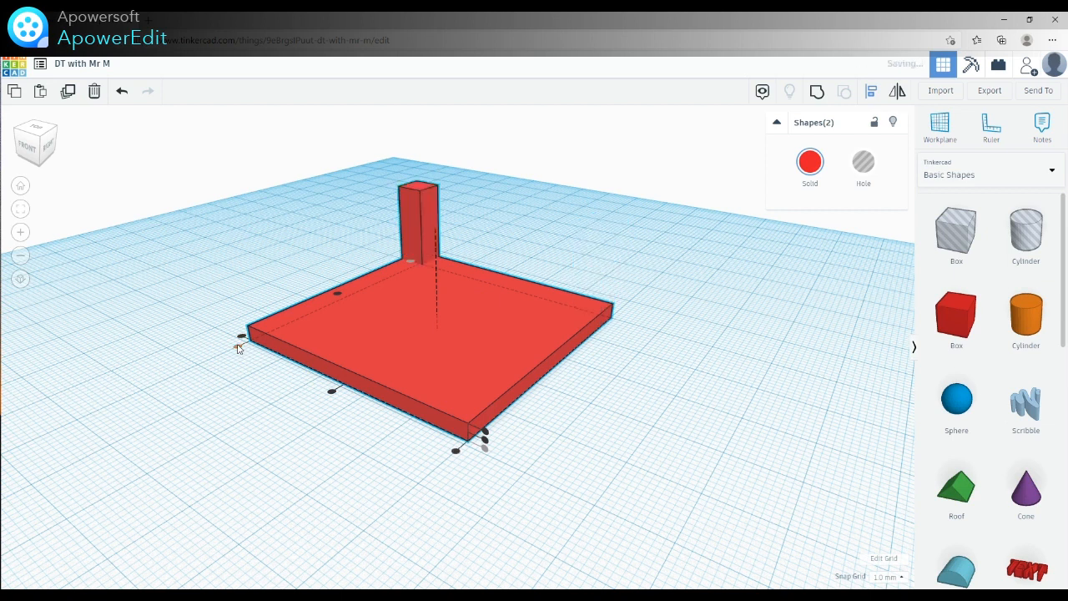
# Align the post with the plate's centre and then its right edge, and lower it until its top is flush with the plate's
pyautogui.click(333, 390)
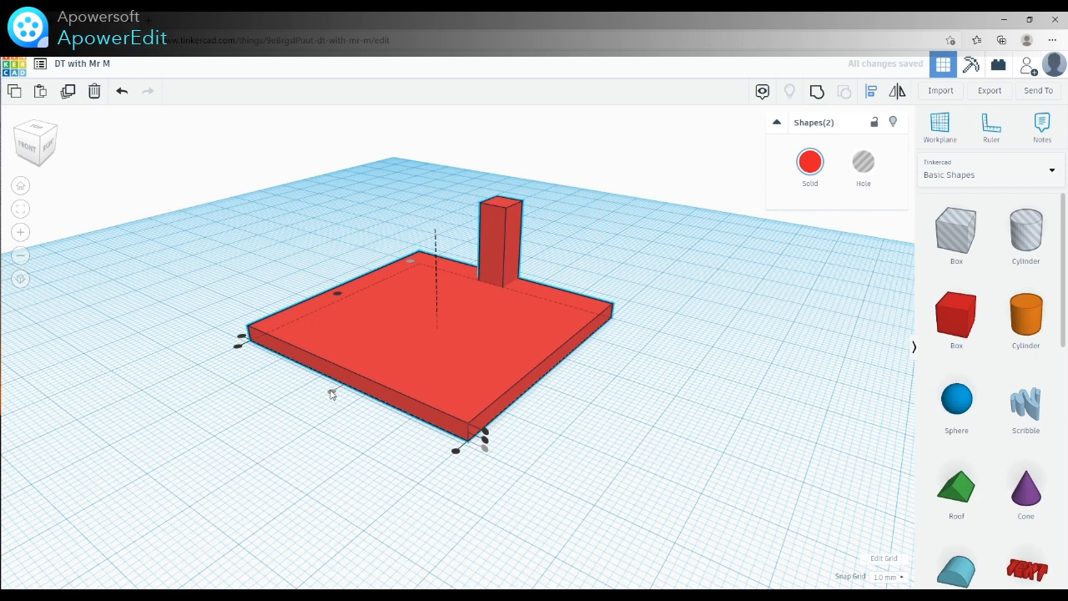
pyautogui.click(339, 292)
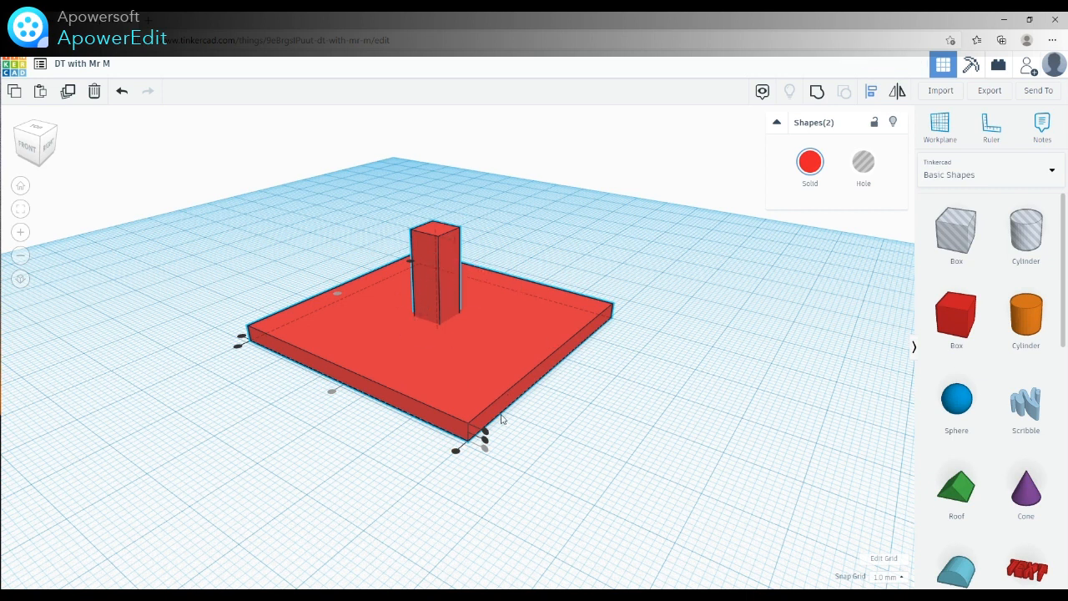
pyautogui.click(456, 451)
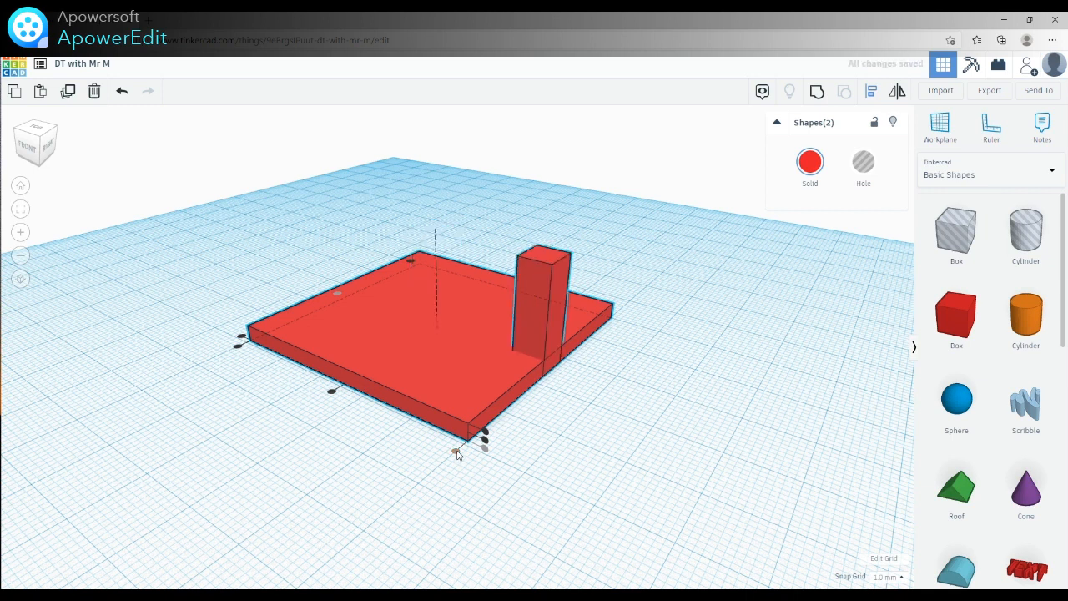
pyautogui.click(486, 443)
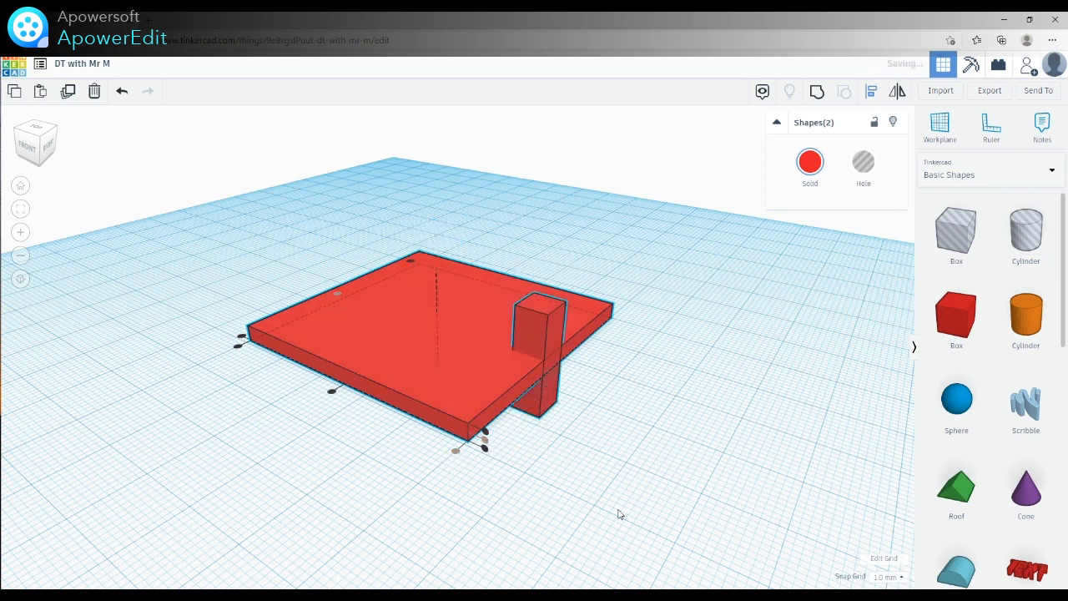
pyautogui.click(486, 437)
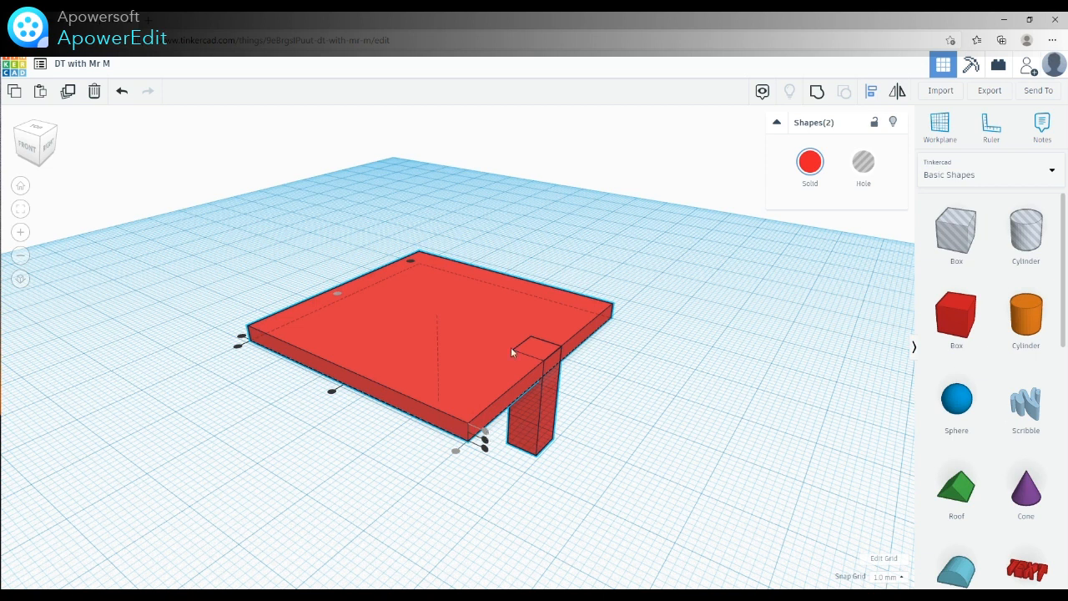
# Delete the plate and post, and place a red box with a second box, set as a hole, overlapping its front corner
pyautogui.moveTo(167, 175); pyautogui.dragTo(738, 574)
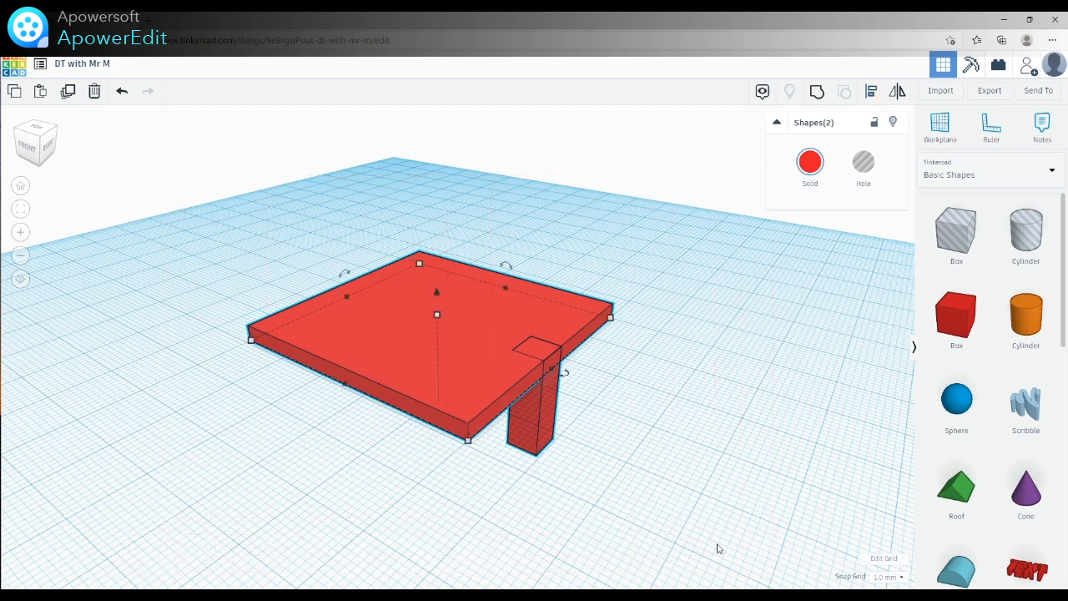
pyautogui.press('Delete')
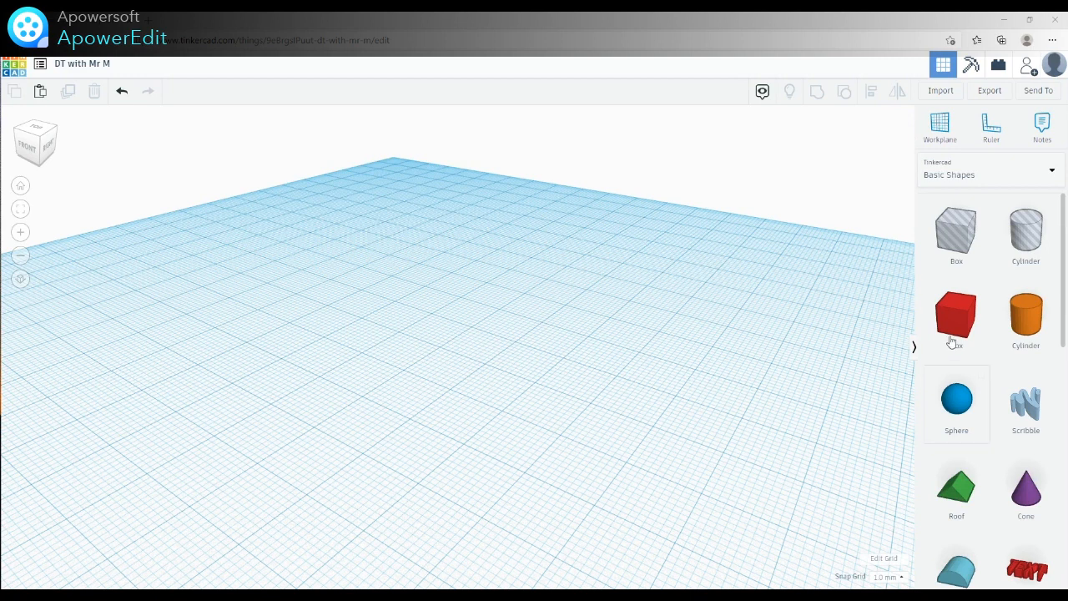
pyautogui.moveTo(956, 317); pyautogui.dragTo(395, 306)
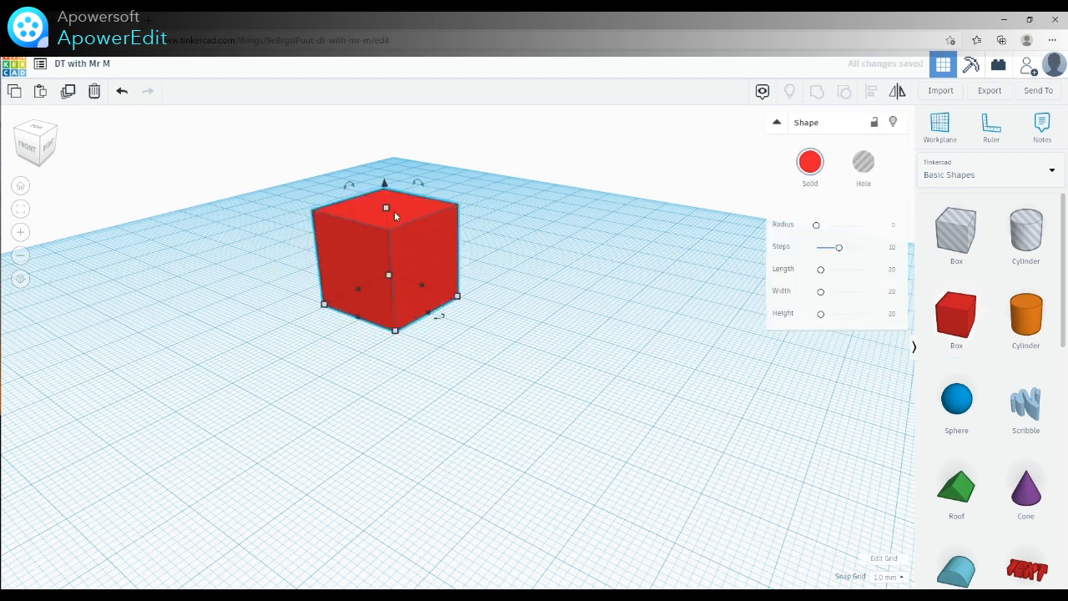
pyautogui.moveTo(963, 326); pyautogui.dragTo(396, 332)
pyautogui.click(863, 163)
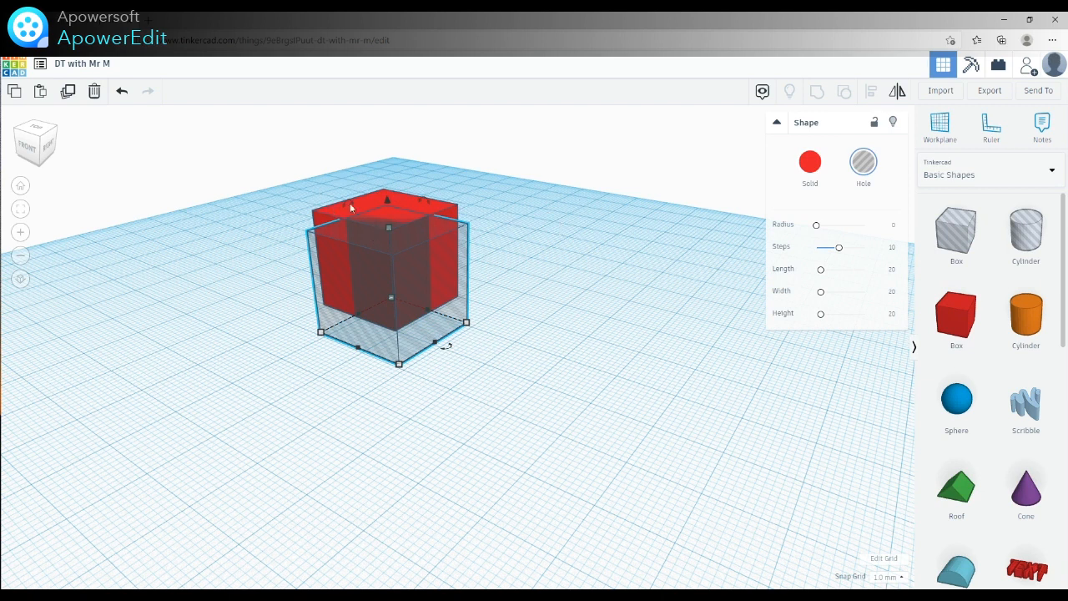
# Group the red box and the box hole into an L-shaped block and reduce the block's height
pyautogui.hotkey('ctrl', 'a')
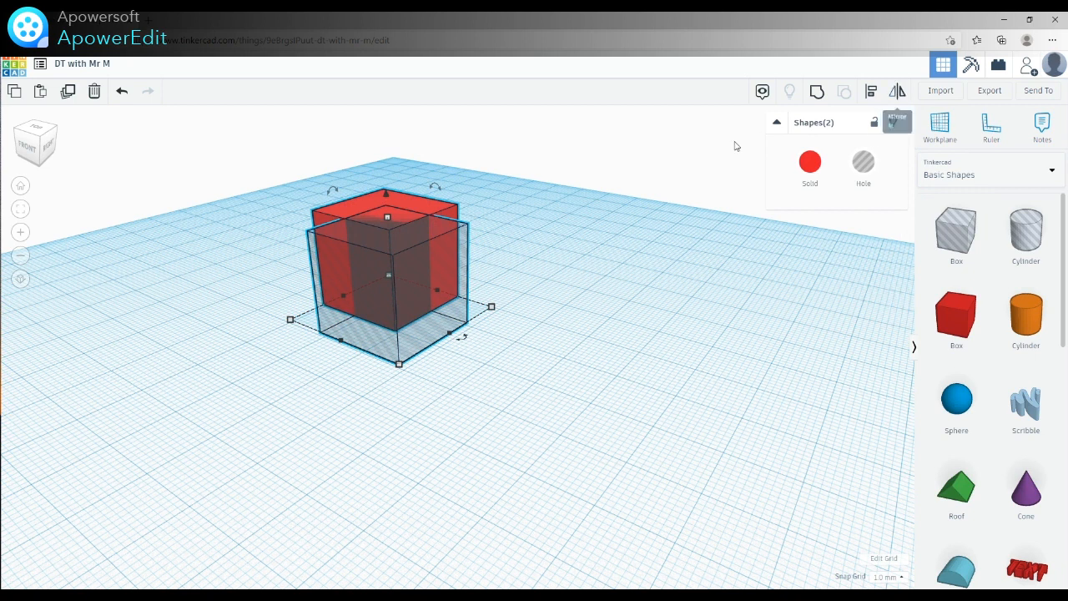
pyautogui.click(817, 92)
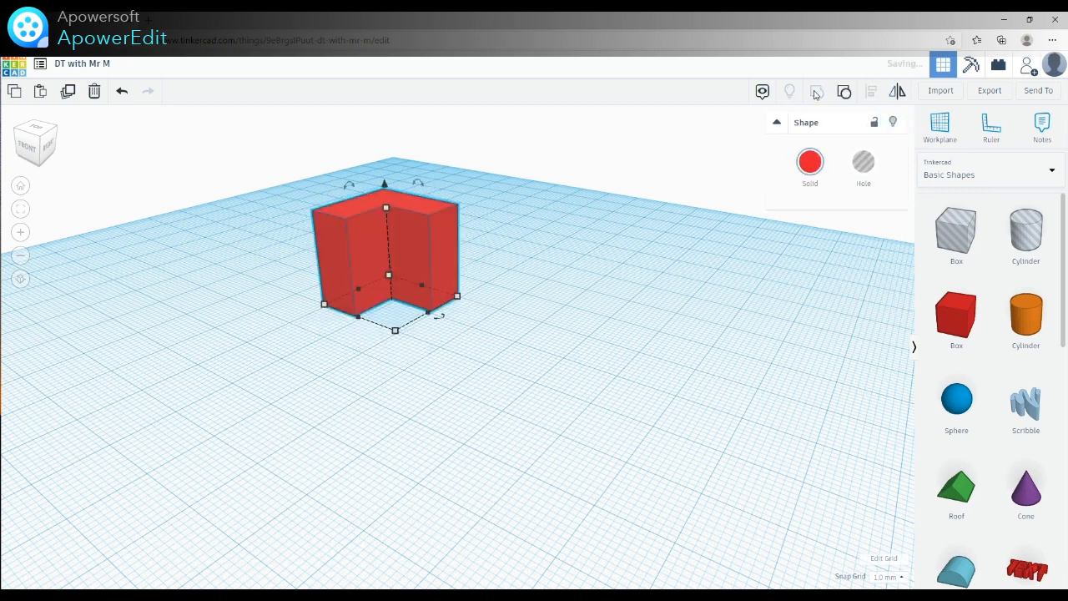
pyautogui.moveTo(385, 211)
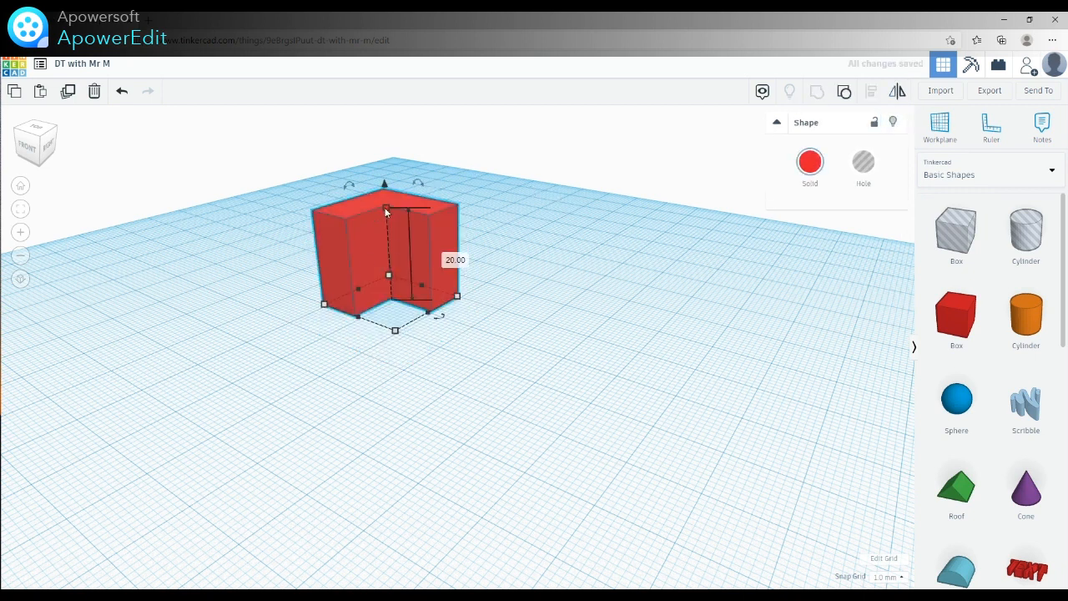
pyautogui.moveTo(386, 210); pyautogui.dragTo(412, 332)
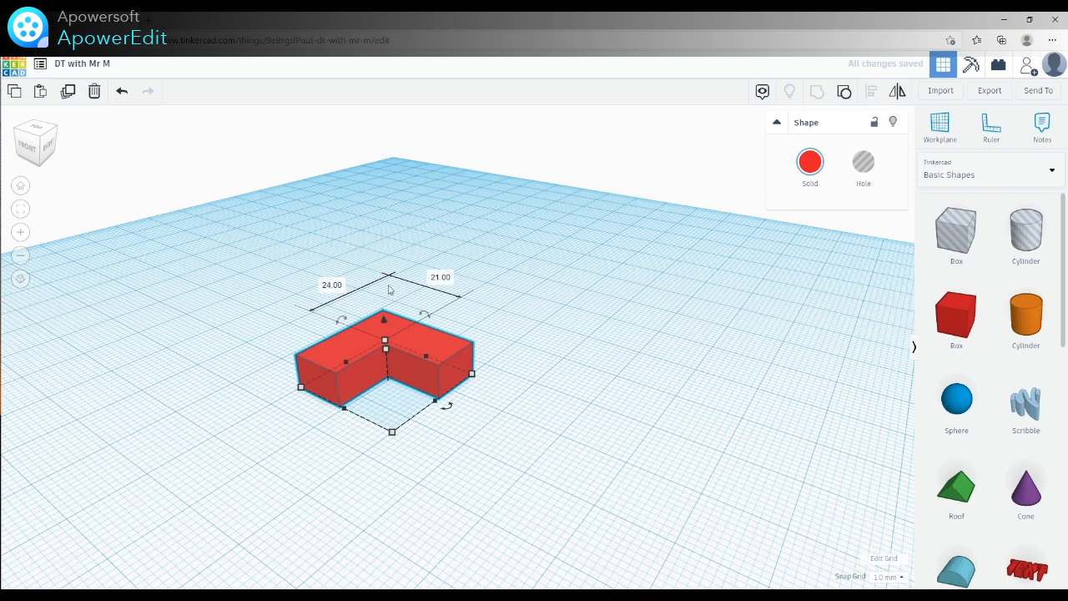
# Mirror the L-shaped block front to back and return it to its original orientation
pyautogui.click(517, 396)
pyautogui.click(416, 333)
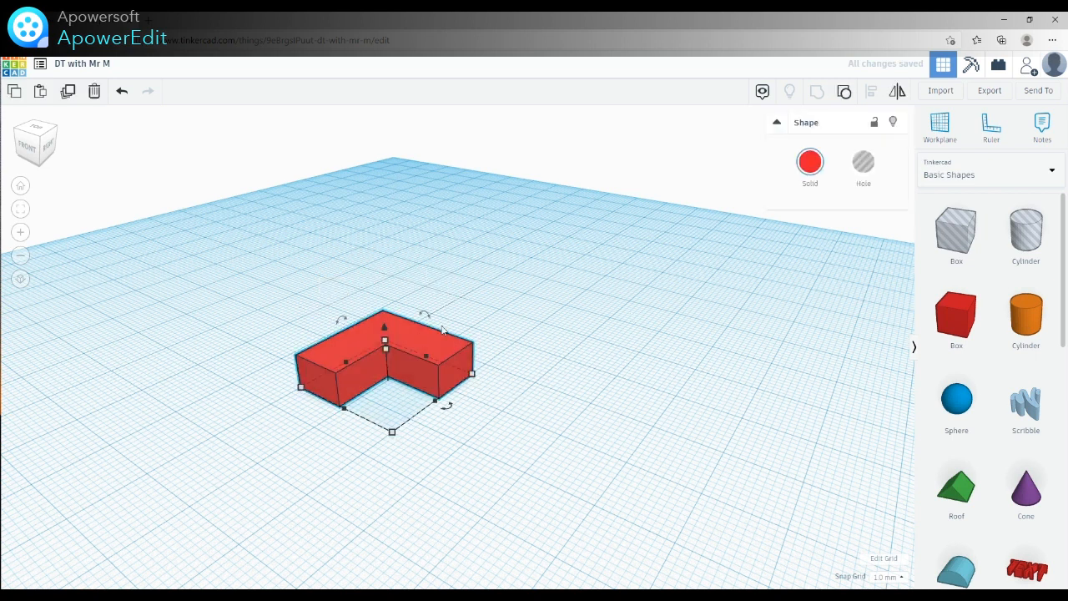
pyautogui.click(897, 92)
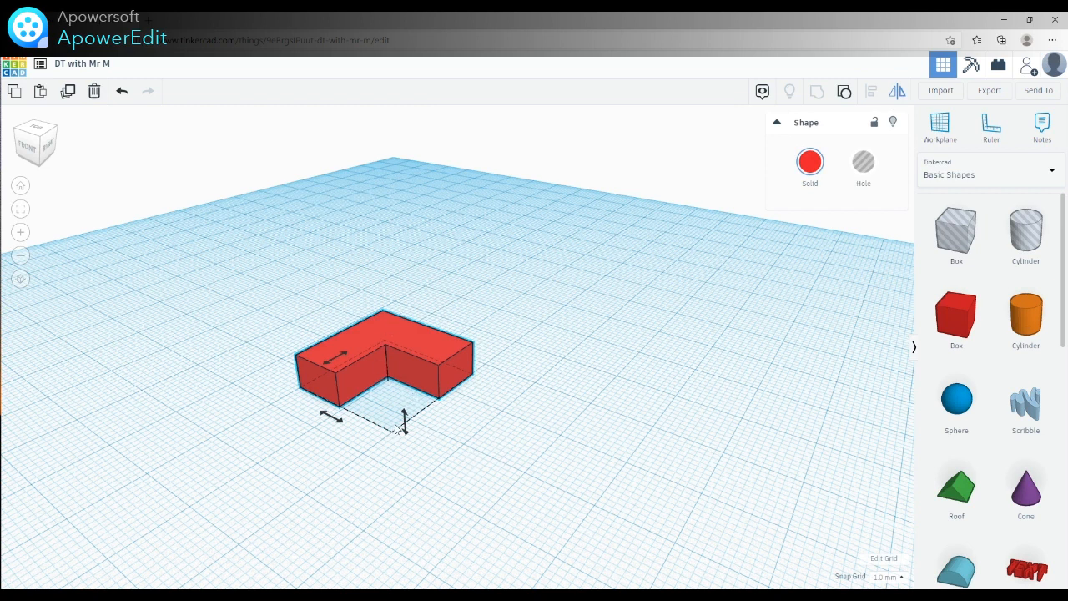
pyautogui.click(343, 358)
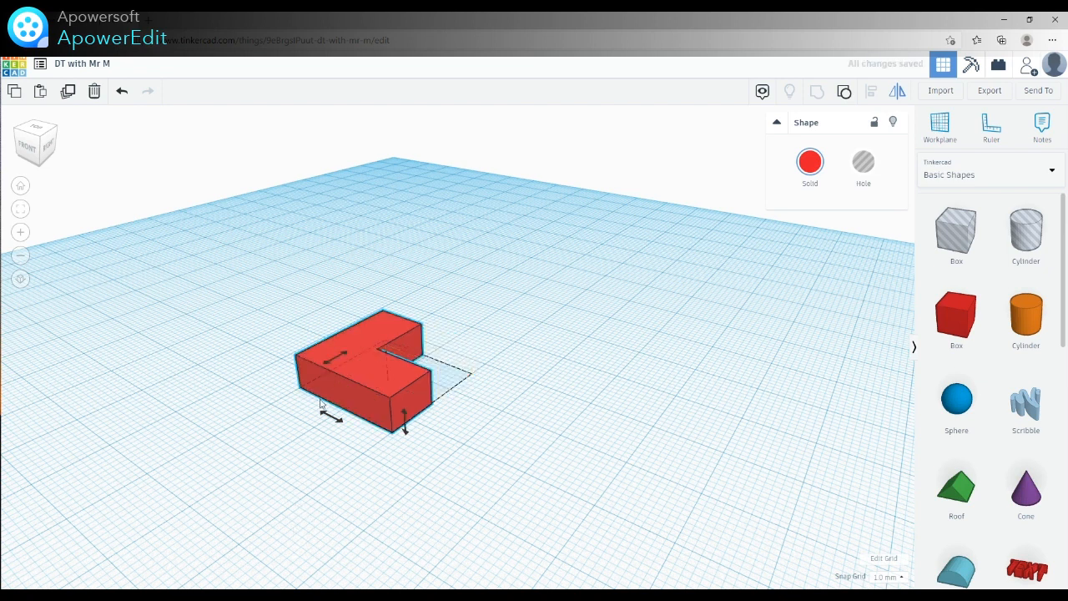
pyautogui.click(336, 357)
pyautogui.click(335, 354)
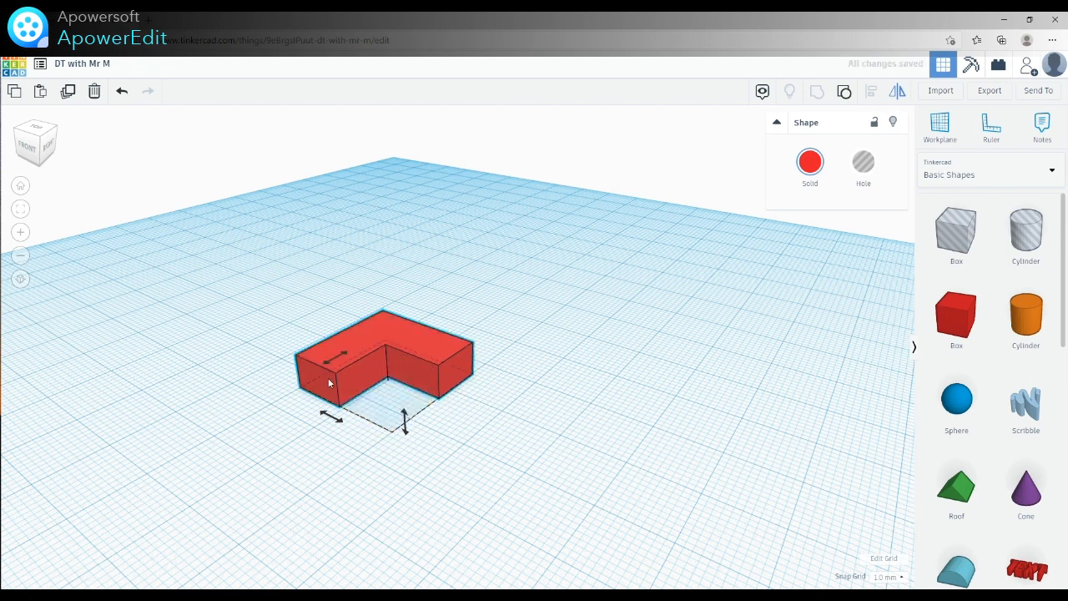
pyautogui.click(330, 360)
# Mirror the L-shaped block left to right so its notch sits at the front-left corner
pyautogui.click(332, 419)
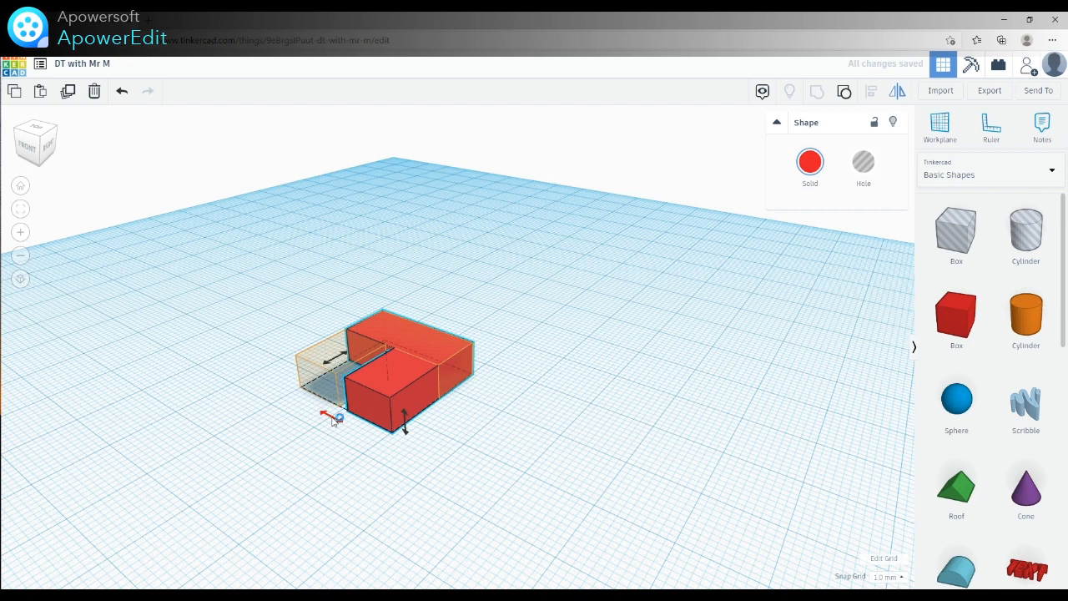
pyautogui.click(332, 419)
pyautogui.click(332, 419)
pyautogui.click(332, 419)
pyautogui.click(332, 419)
pyautogui.click(311, 459)
pyautogui.click(366, 388)
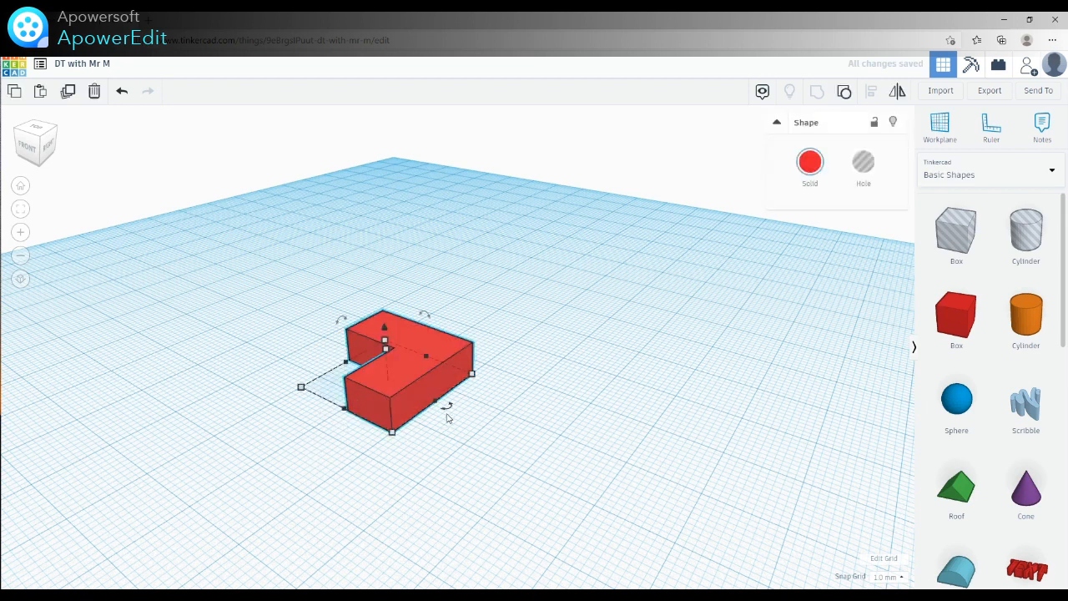
# Mirror the L-shaped block vertically and front to back, ending with its notch at the back-right corner
pyautogui.press('m')
pyautogui.click(405, 424)
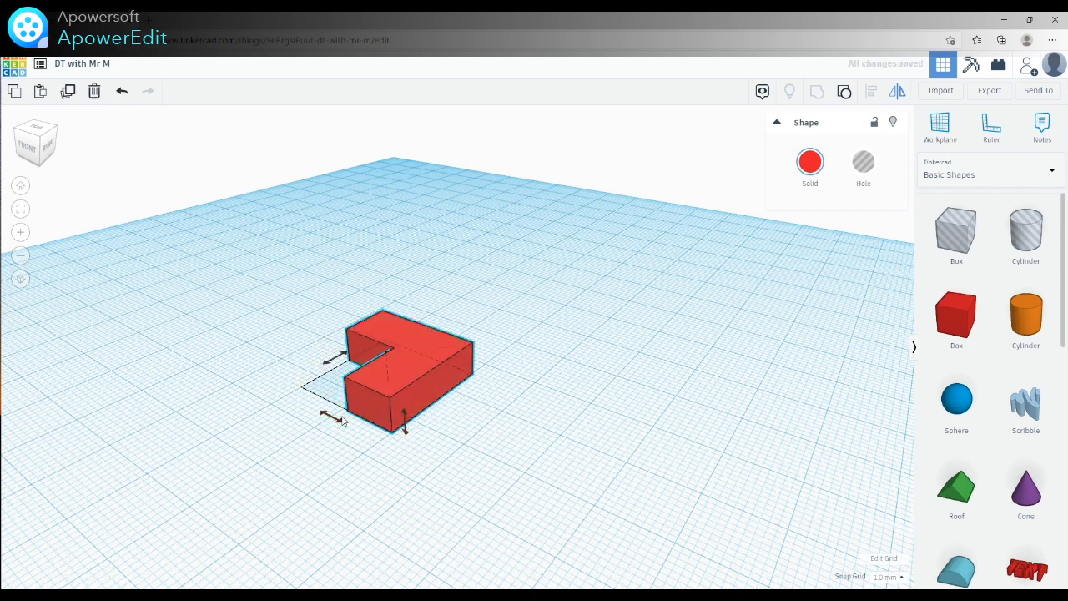
pyautogui.click(405, 425)
pyautogui.click(340, 357)
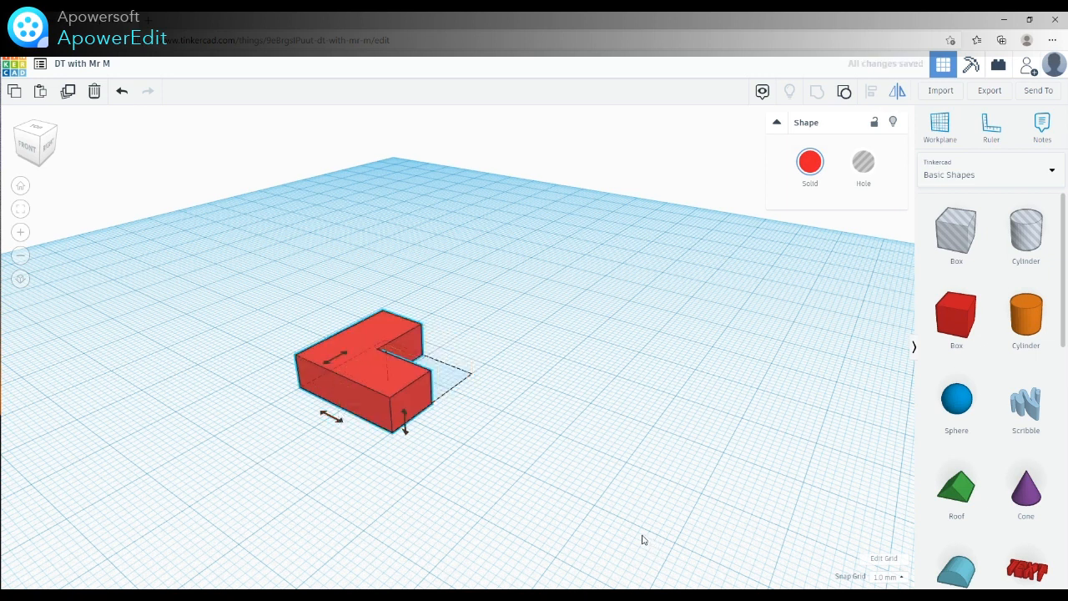
pyautogui.click(351, 372)
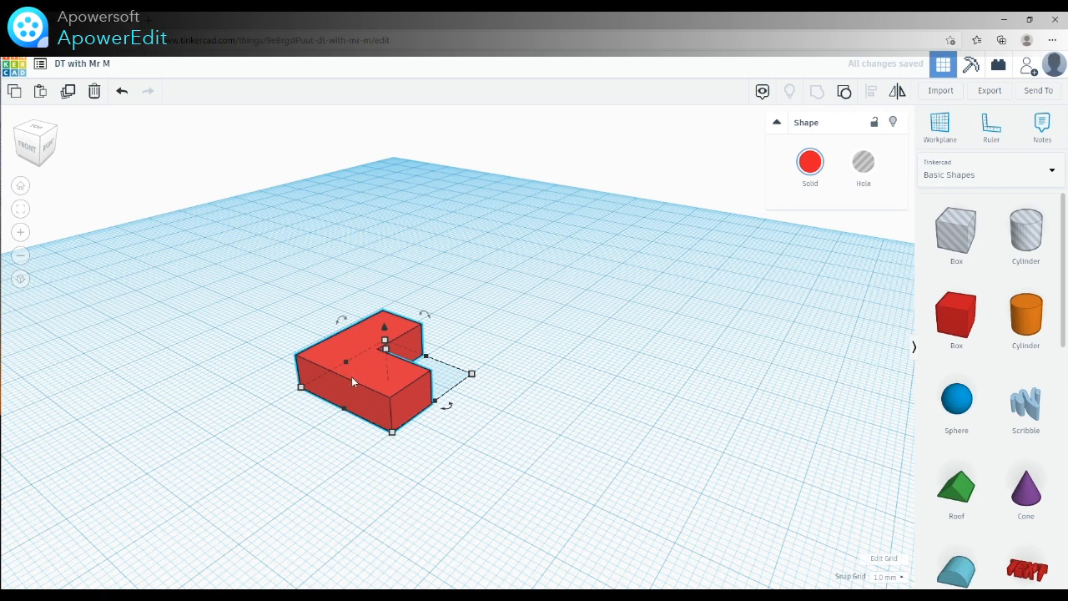
# Copy and paste the L-shaped block, move the copy beside the original, and mirror the copy left to right
pyautogui.click(14, 91)
pyautogui.click(40, 91)
pyautogui.moveTo(433, 404); pyautogui.dragTo(502, 435)
pyautogui.click(505, 441)
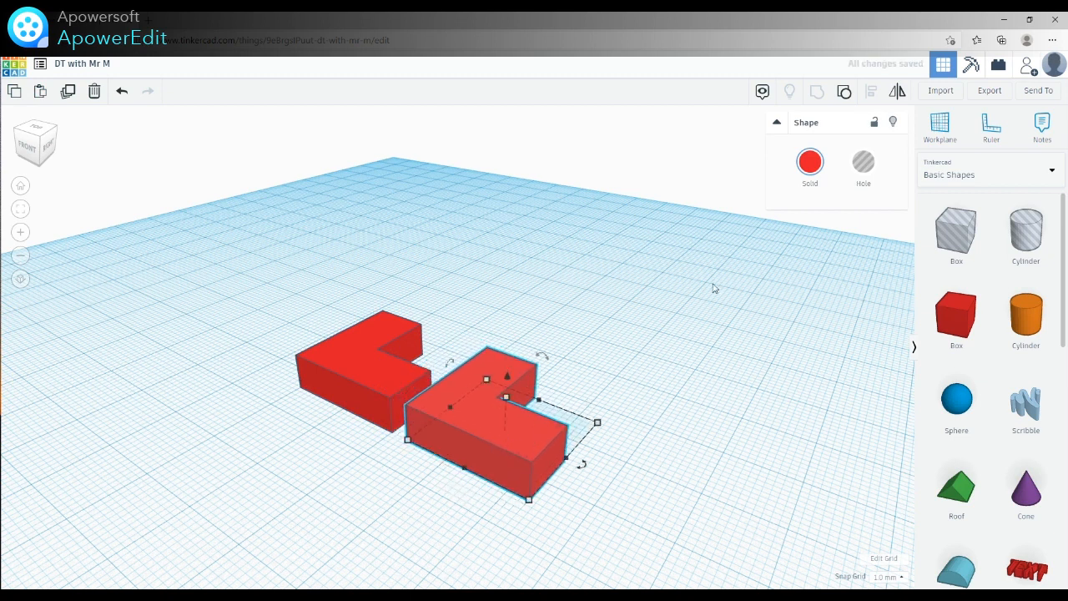
pyautogui.click(897, 90)
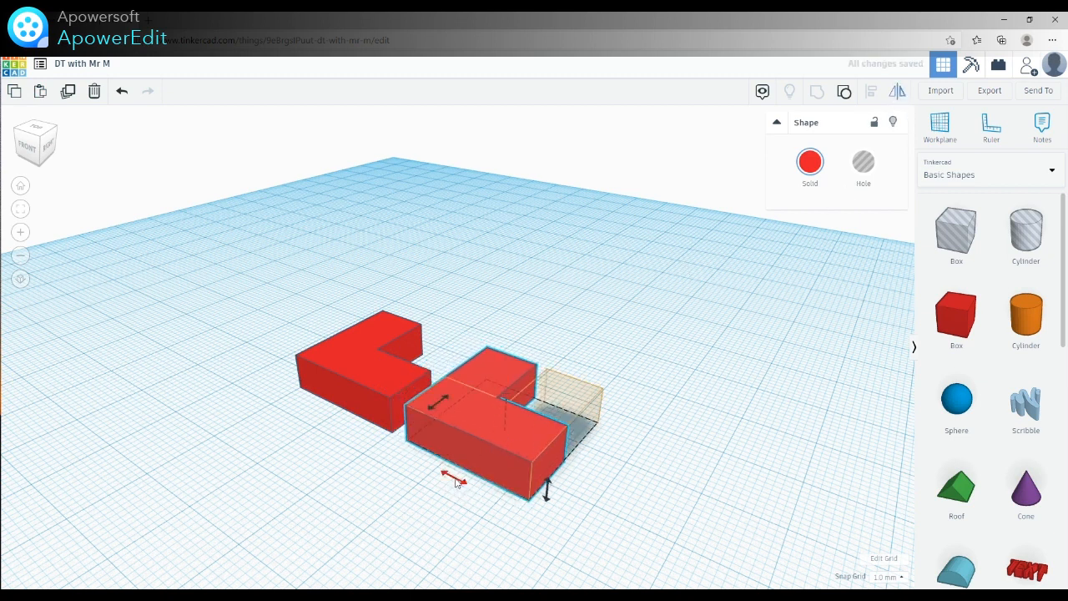
pyautogui.click(456, 483)
pyautogui.click(370, 496)
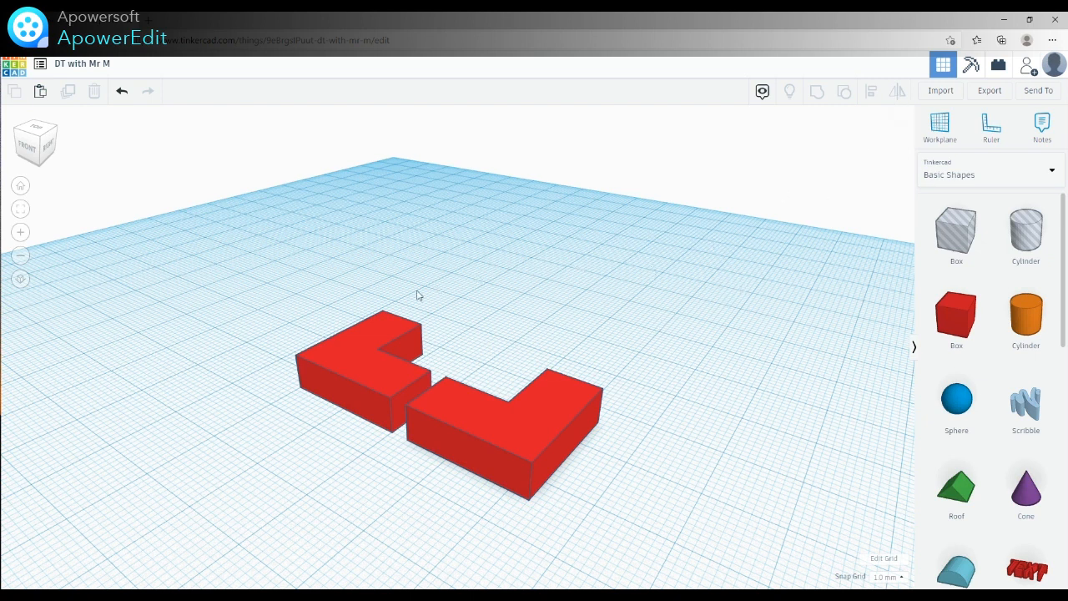
# Delete both L-shaped blocks and place a single red box on the workplane
pyautogui.moveTo(244, 268); pyautogui.dragTo(740, 576)
pyautogui.press('Delete')
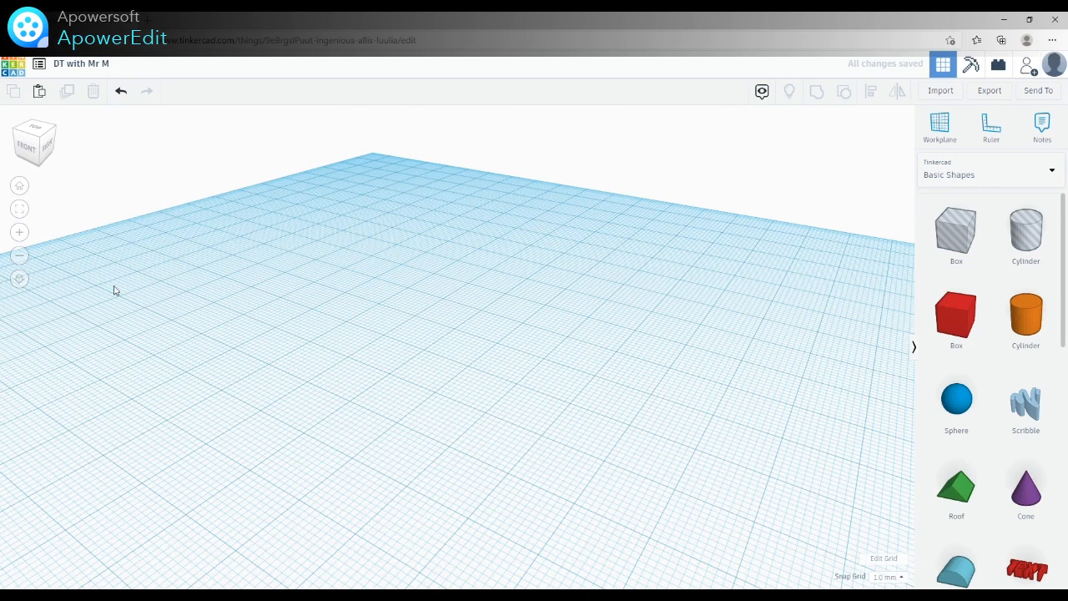
pyautogui.moveTo(951, 311); pyautogui.dragTo(392, 379)
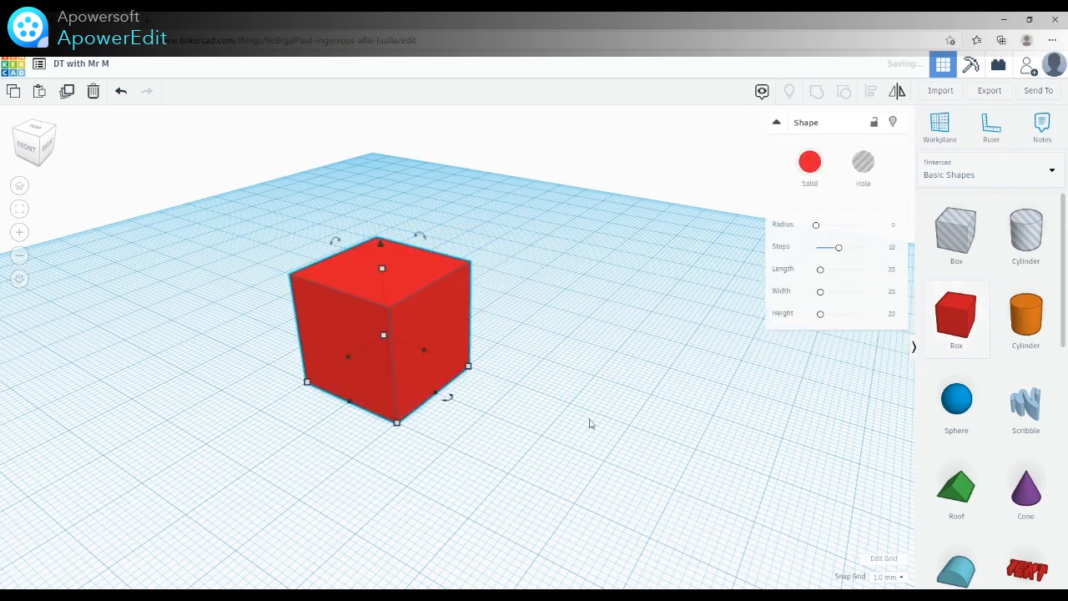
pyautogui.moveTo(531, 440); pyautogui.dragTo(589, 409, button='right')
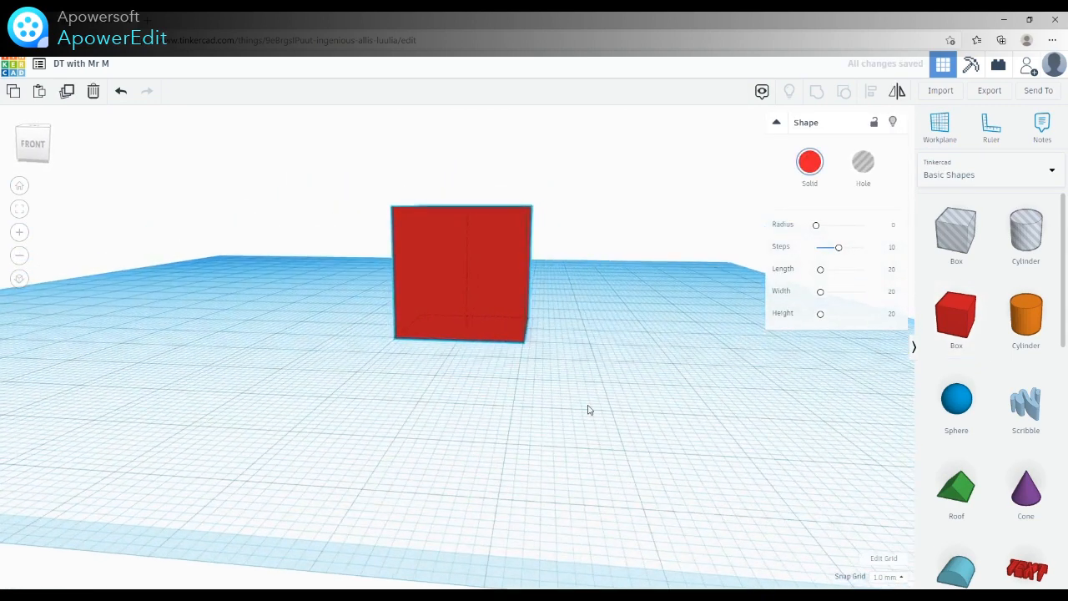
pyautogui.click(19, 185)
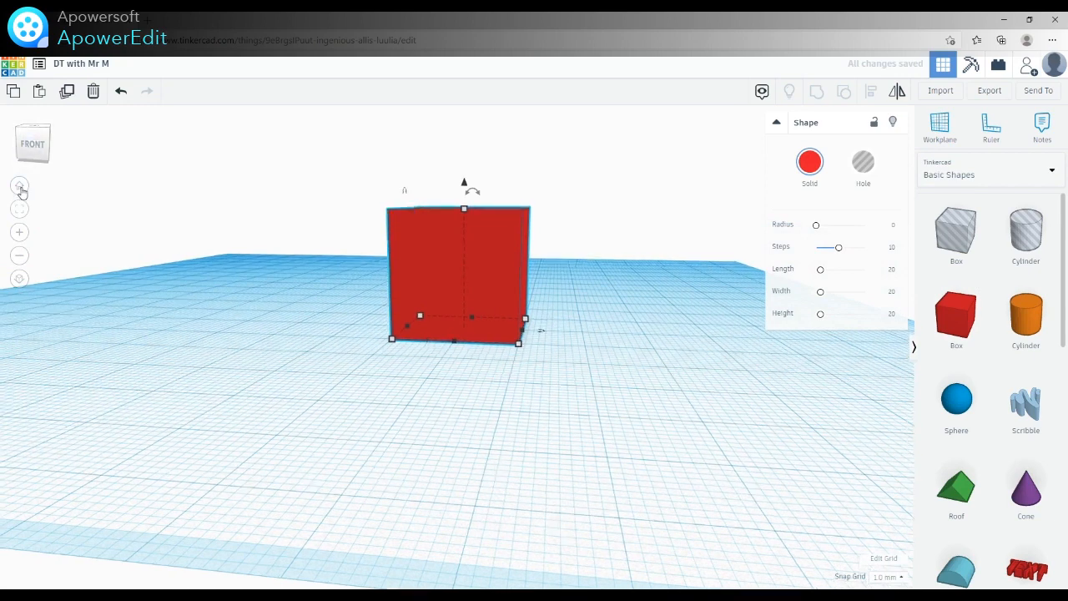
pyautogui.moveTo(625, 484); pyautogui.dragTo(451, 458, button='right')
pyautogui.scroll(4, 451, 457)
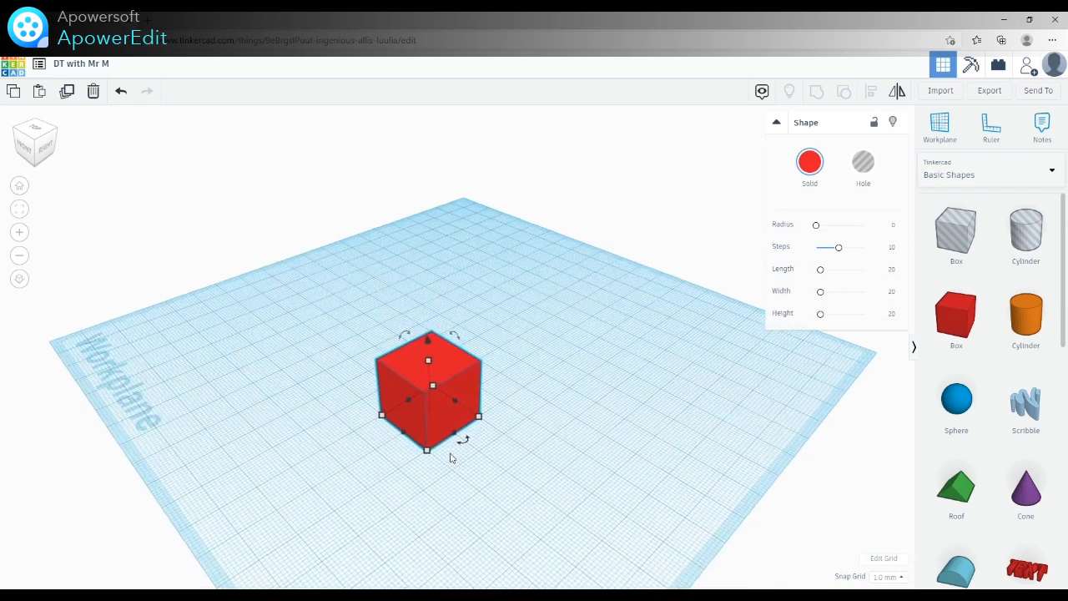
pyautogui.click(765, 331)
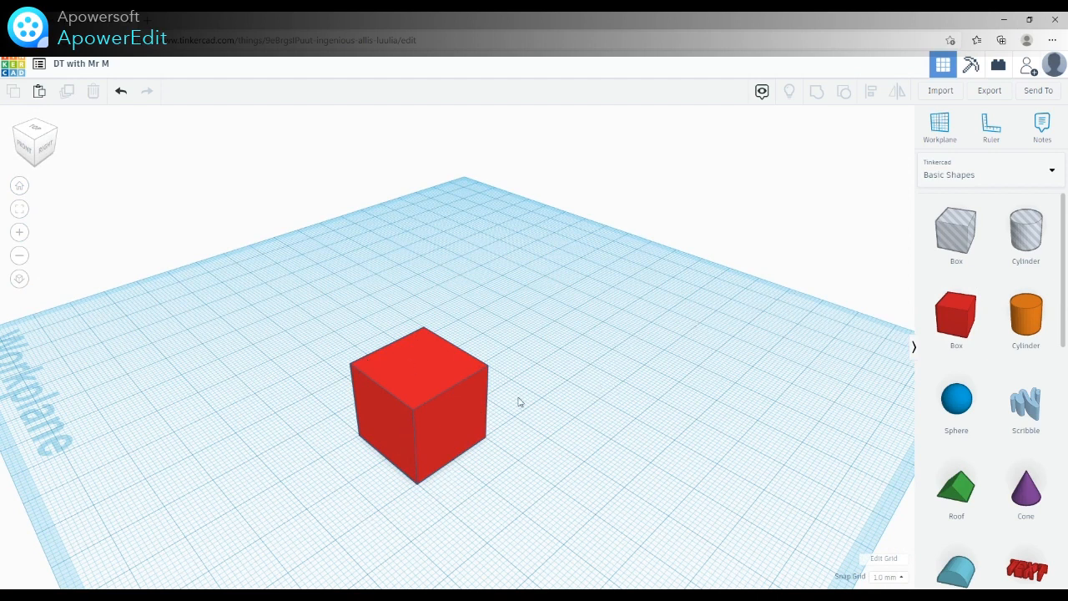
# Set the workplane on the red box's right, front and top faces in turn, and return it to the base grid
pyautogui.click(934, 131)
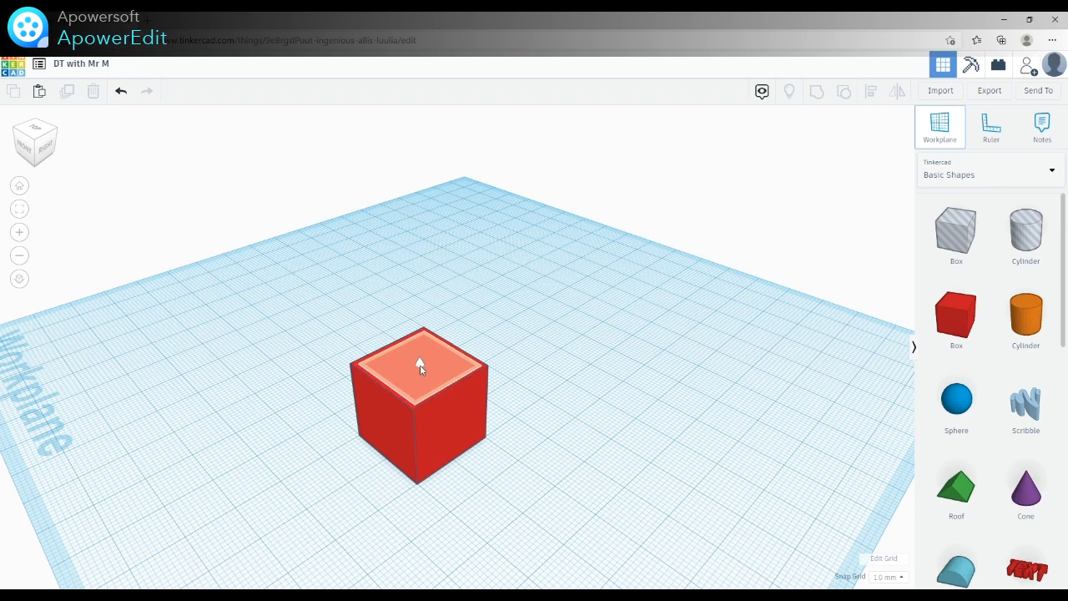
pyautogui.click(452, 425)
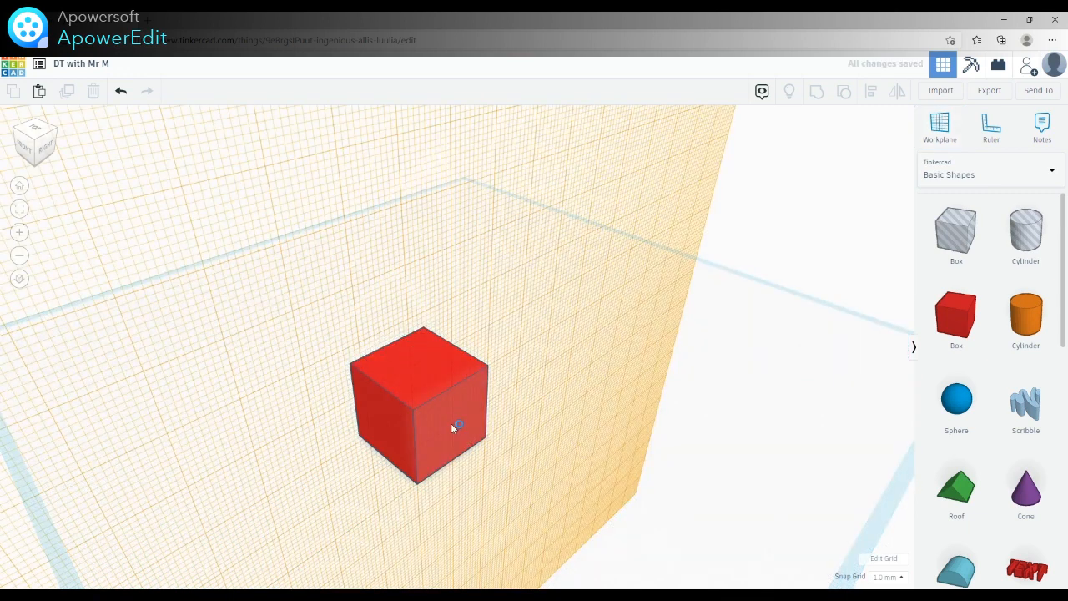
pyautogui.click(938, 130)
pyautogui.click(383, 422)
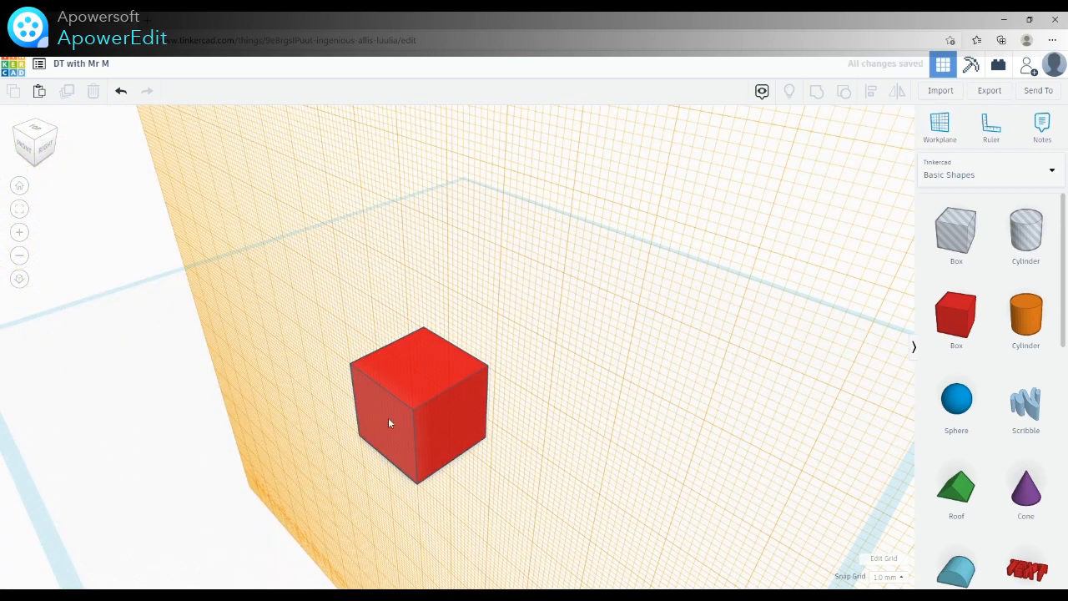
pyautogui.click(938, 129)
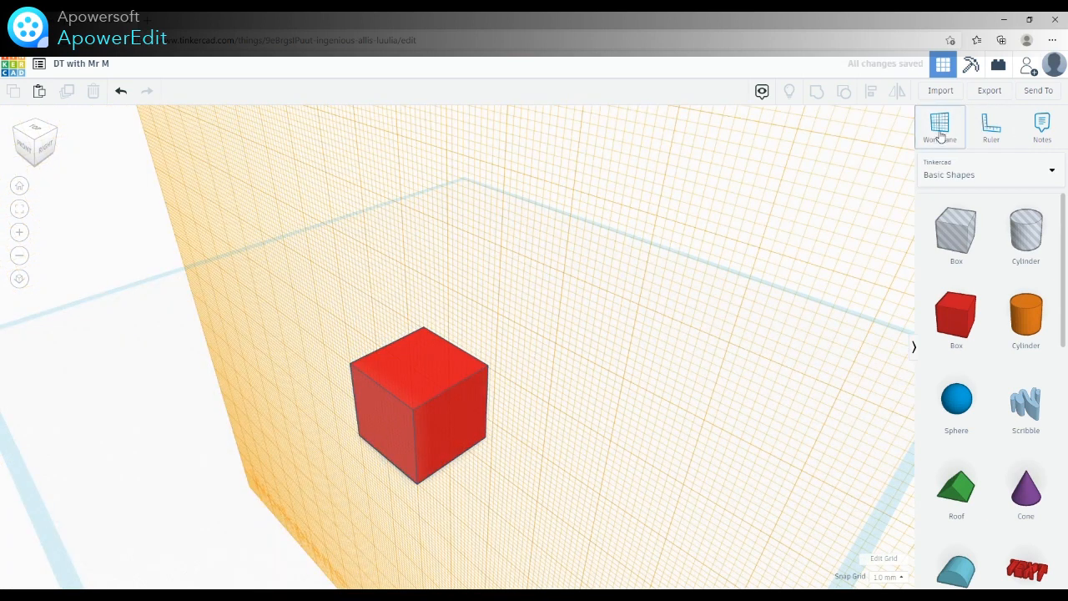
pyautogui.click(420, 364)
pyautogui.click(934, 132)
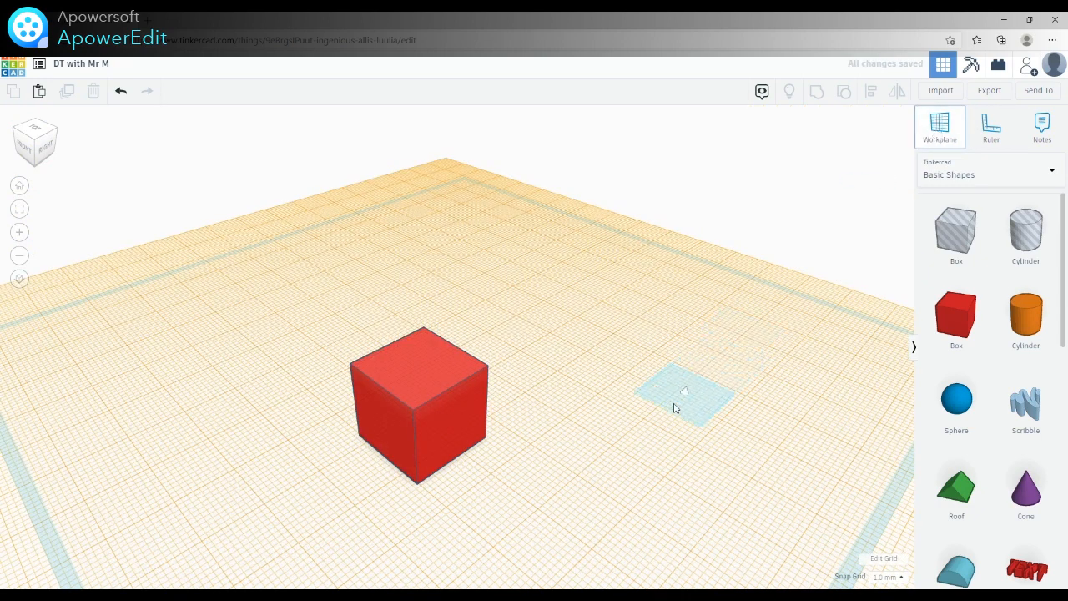
pyautogui.click(653, 421)
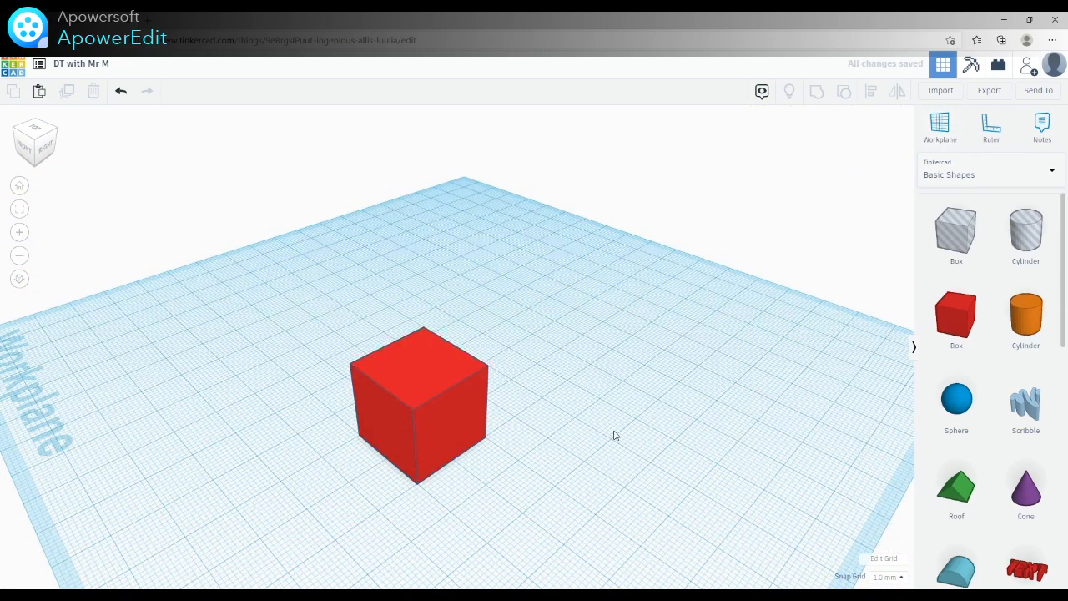
# Scale the red box up uniformly to a 30 mm cube
pyautogui.moveTo(583, 473); pyautogui.dragTo(605, 468, button='right')
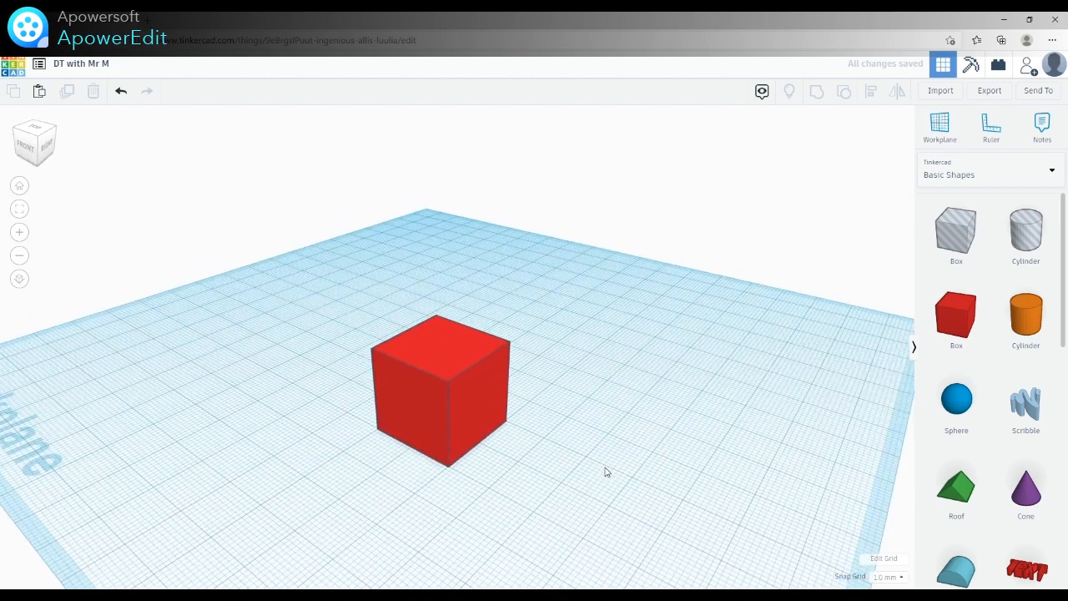
pyautogui.scroll(3, 589, 482)
pyautogui.scroll(-3, 589, 482)
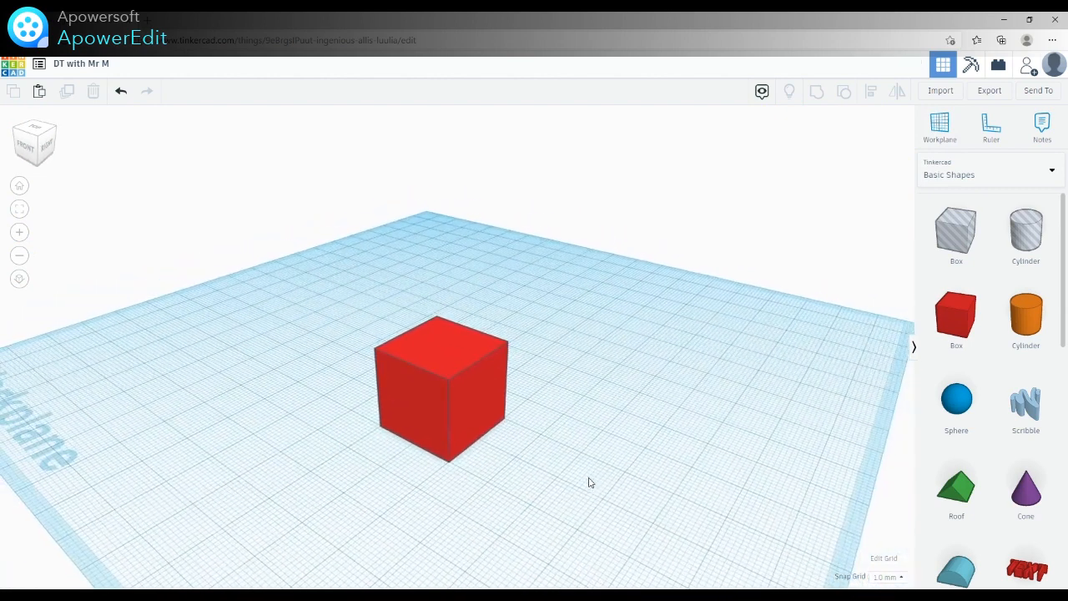
pyautogui.moveTo(555, 500); pyautogui.dragTo(494, 450, button='right')
pyautogui.moveTo(492, 450); pyautogui.dragTo(617, 422, button='right')
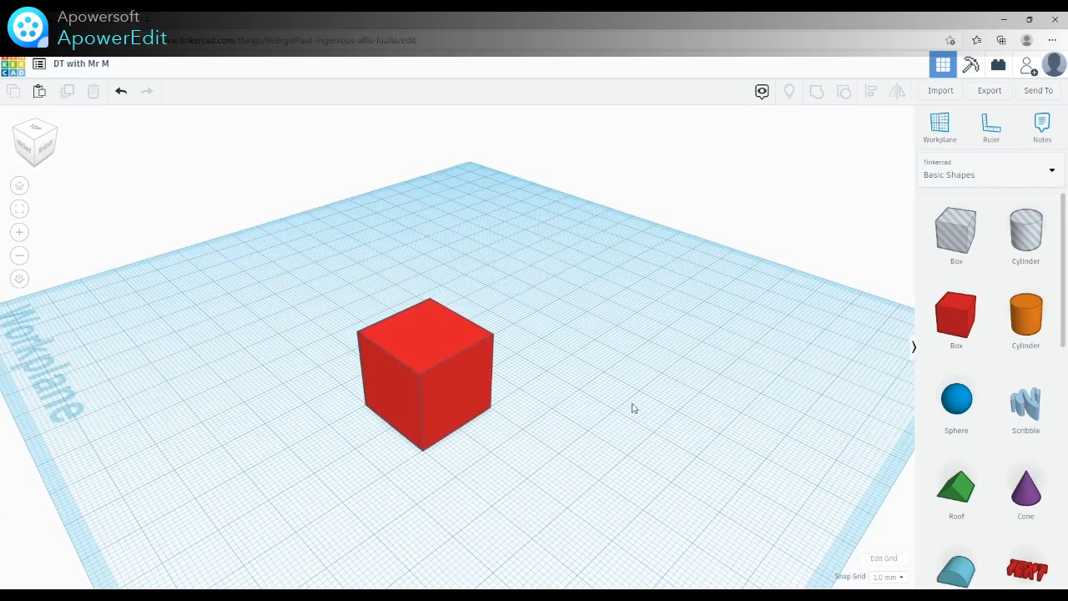
pyautogui.click(462, 399)
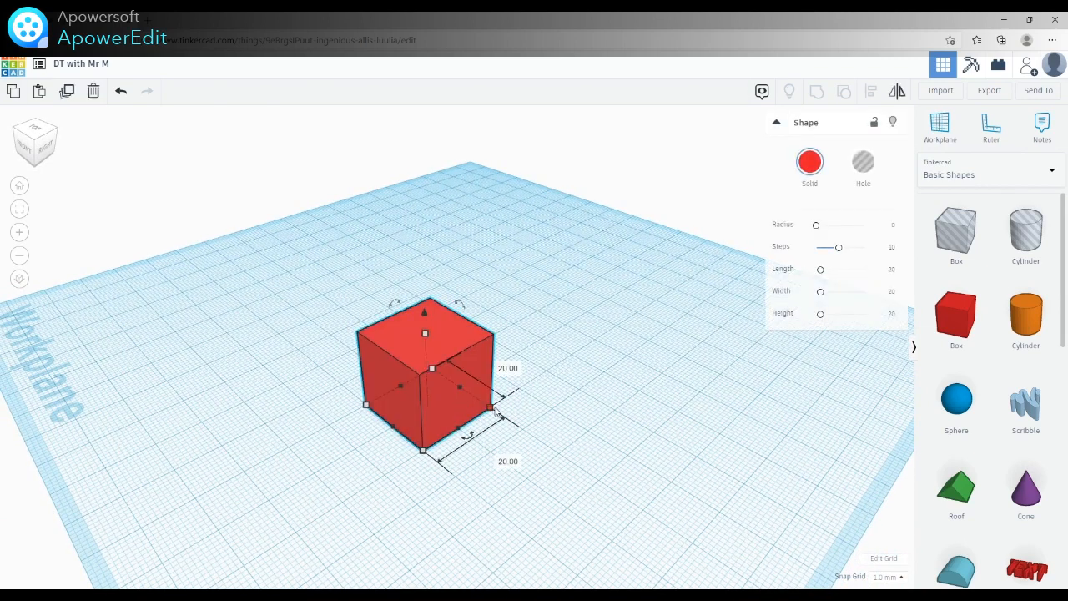
pyautogui.moveTo(493, 408); pyautogui.dragTo(546, 419)
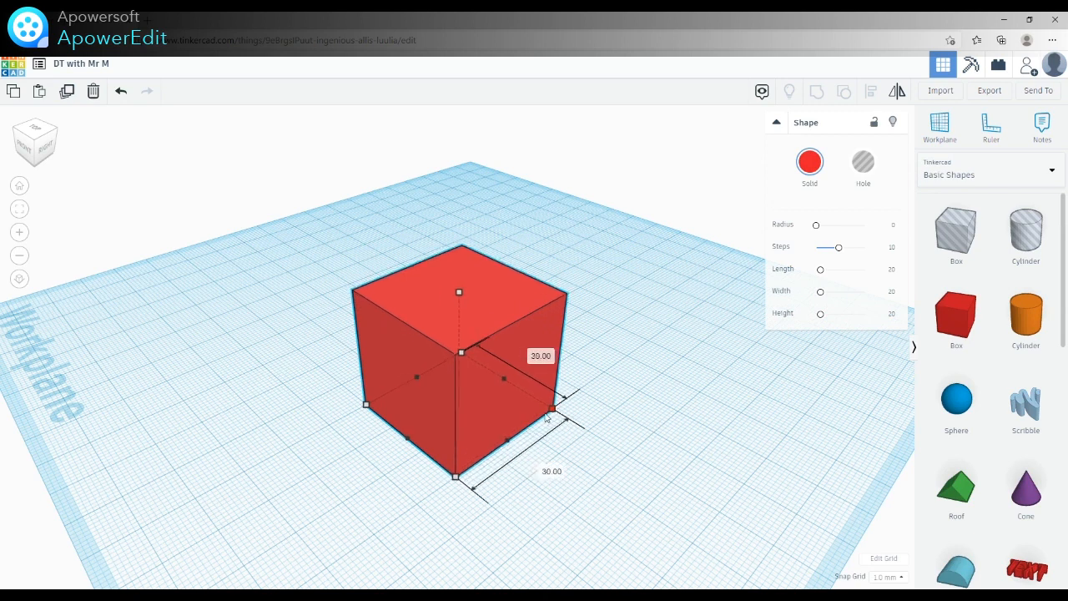
pyautogui.click(757, 387)
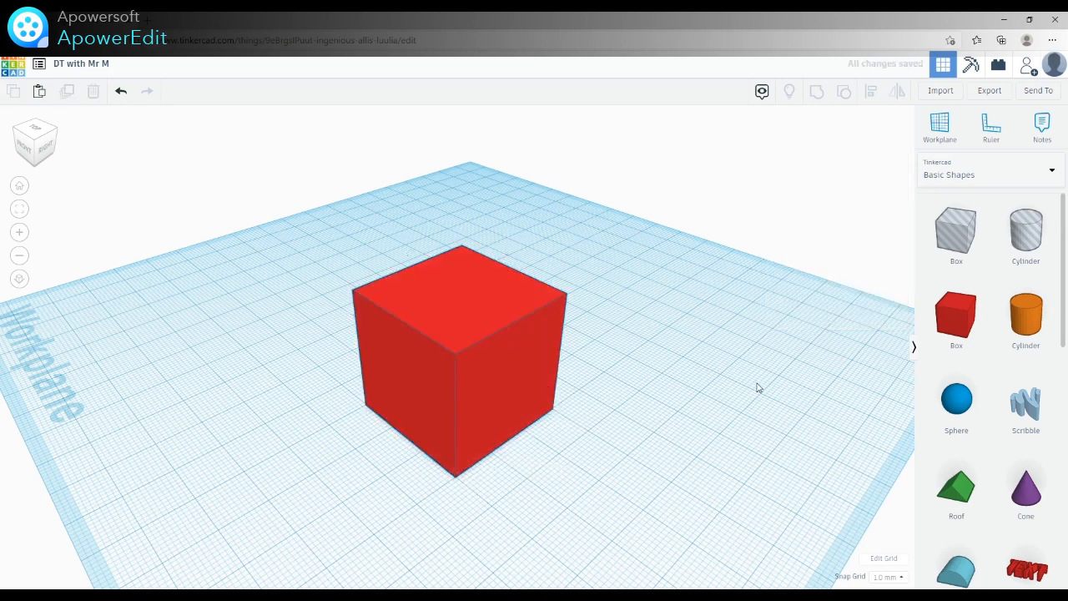
# Set the workplane on the red box's top face and place an orange cylinder in the middle of that face
pyautogui.click(940, 134)
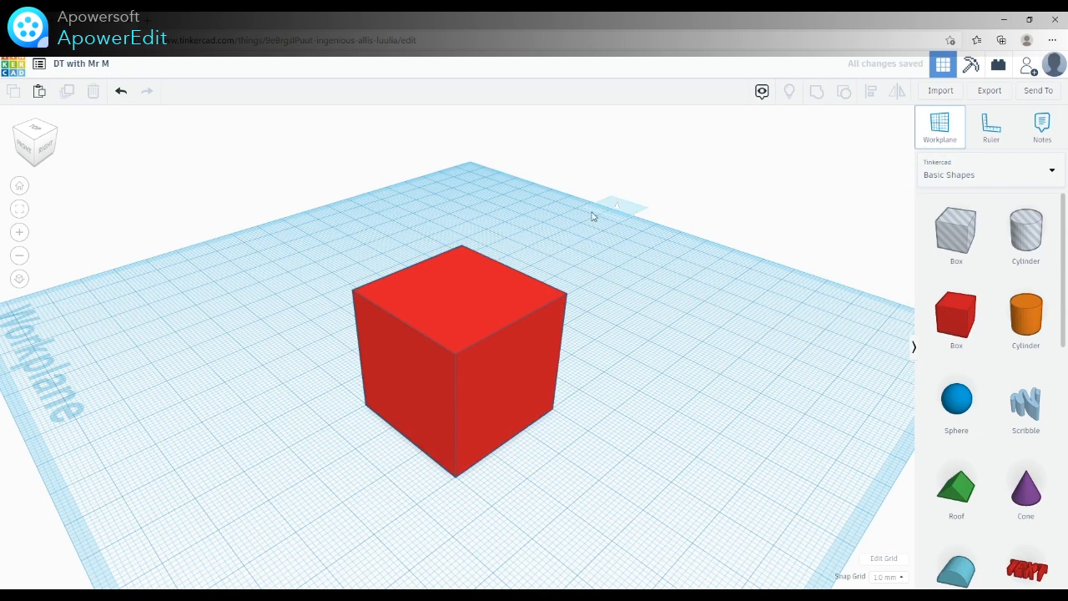
pyautogui.click(457, 292)
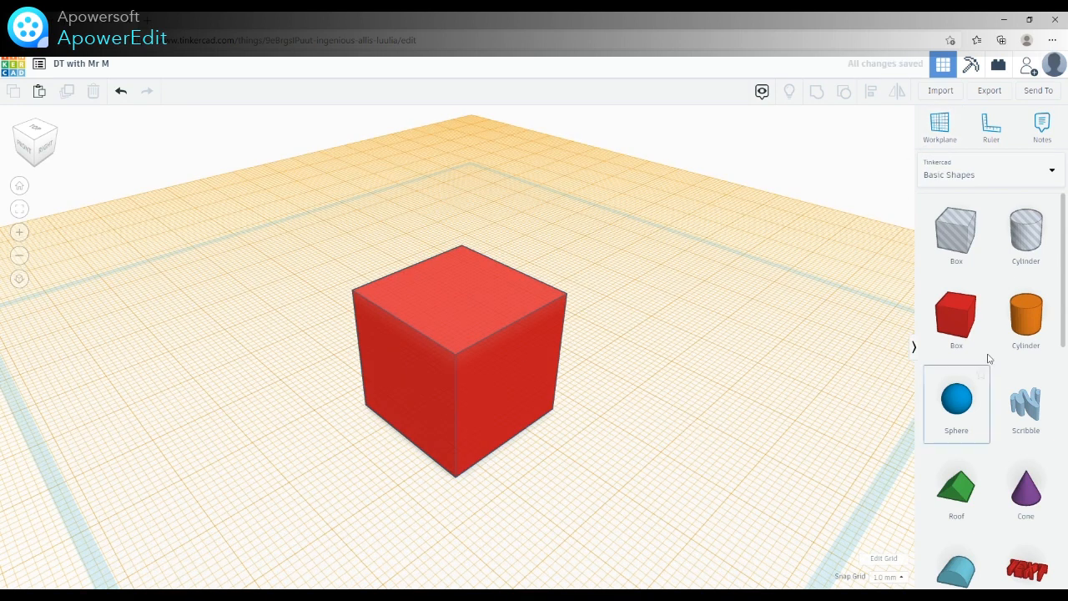
pyautogui.moveTo(1027, 325); pyautogui.dragTo(464, 301)
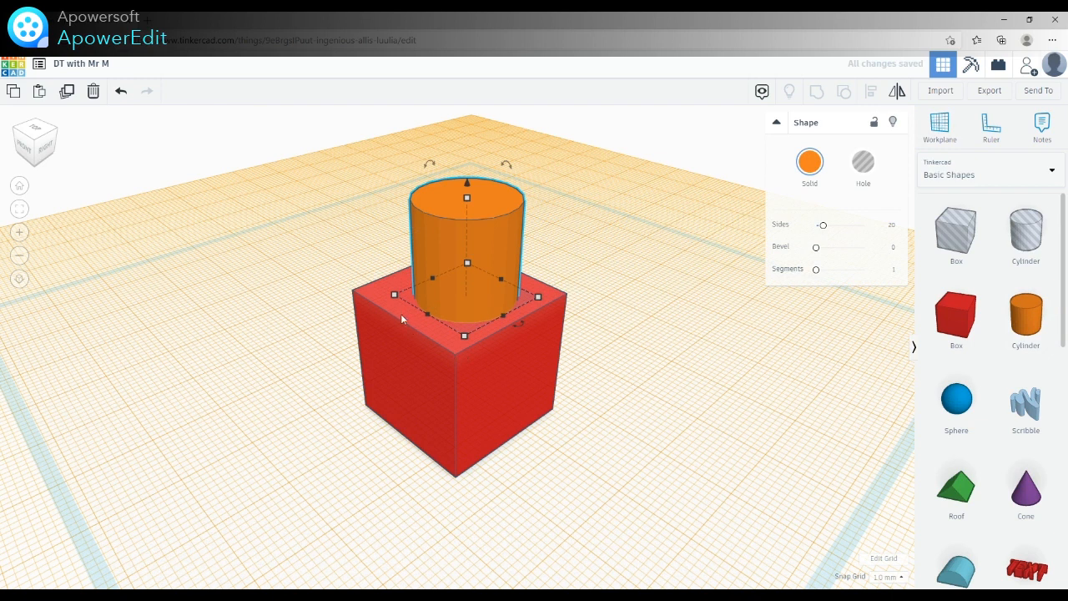
# Set the workplane on the red box's right face and place an orange cylinder in the middle of that face
pyautogui.click(938, 129)
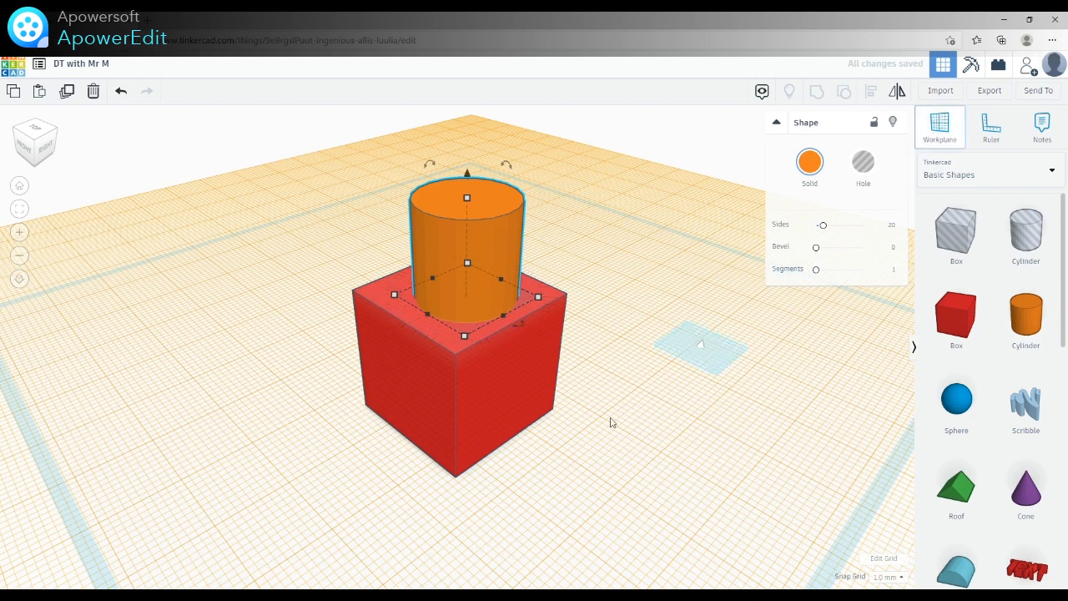
pyautogui.click(506, 382)
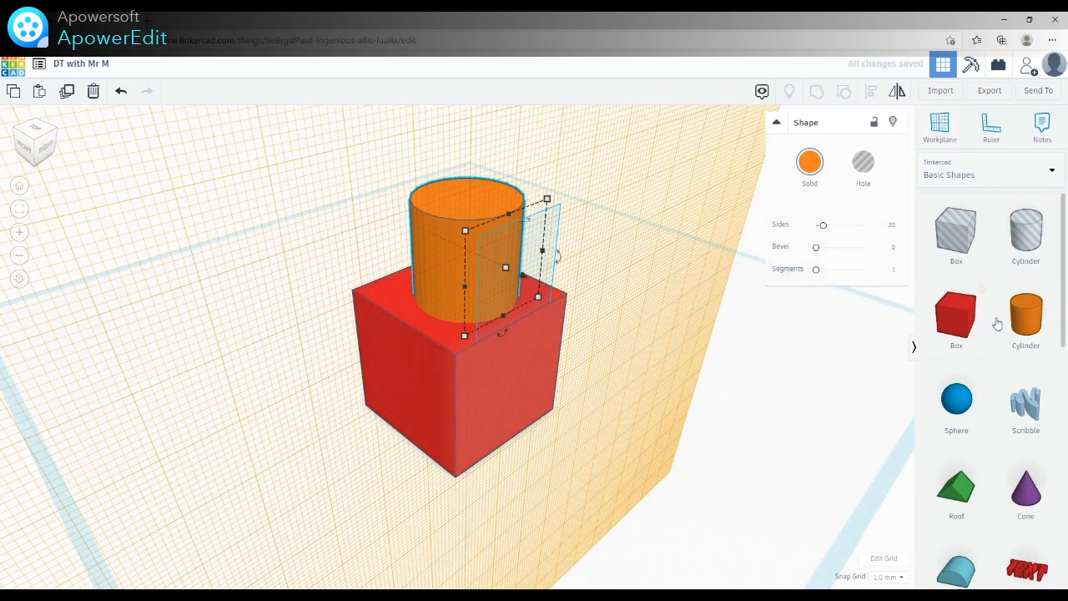
pyautogui.click(1019, 328)
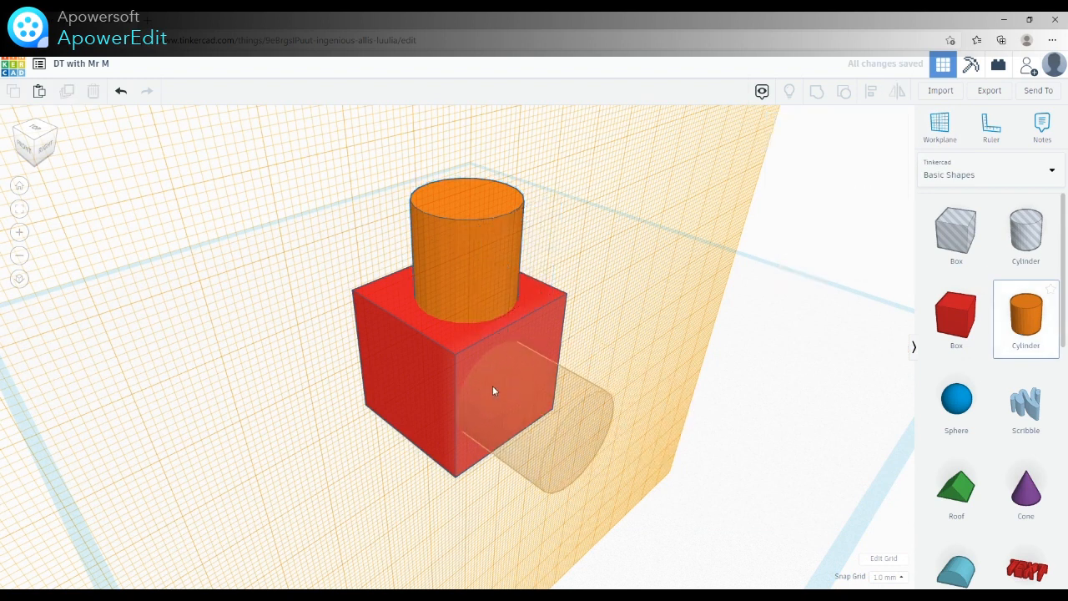
pyautogui.click(505, 383)
# Set the workplane on the red box's front face and place an orange cylinder in the middle of that face
pyautogui.click(943, 132)
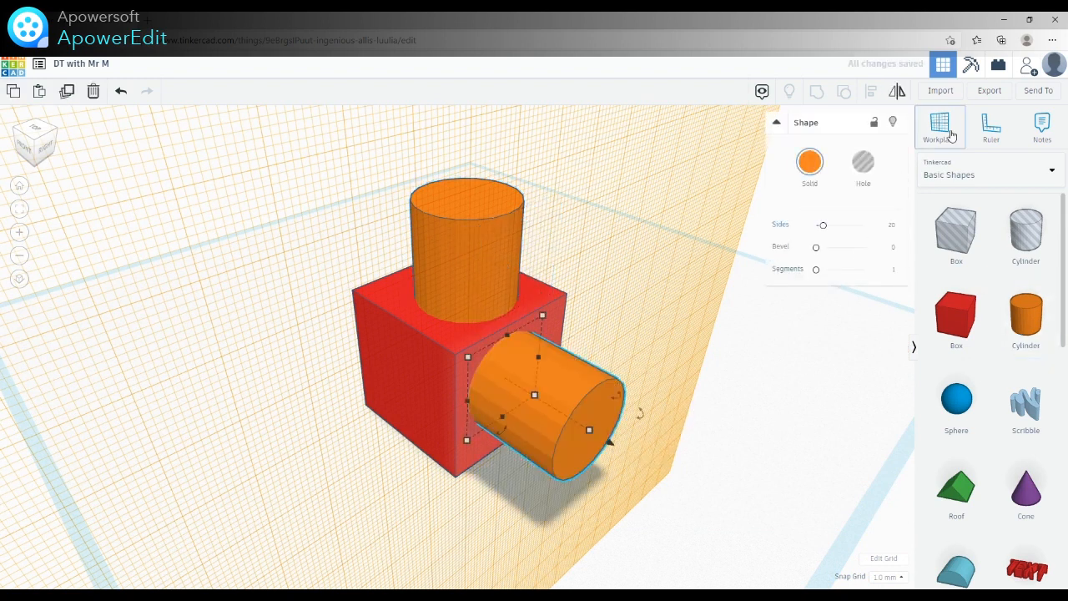
pyautogui.click(404, 382)
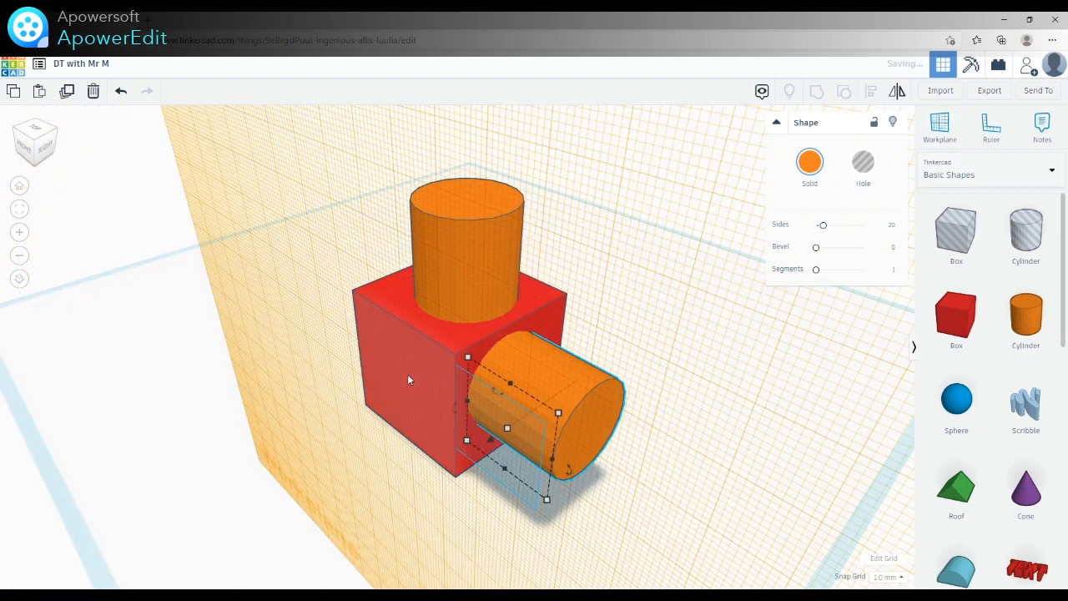
pyautogui.click(1026, 330)
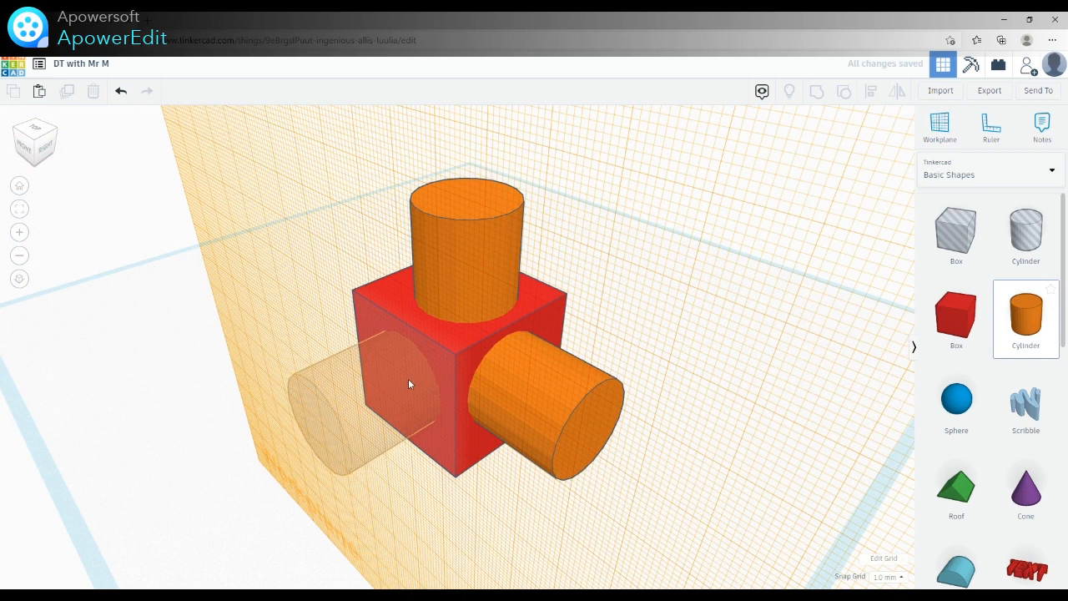
pyautogui.click(408, 382)
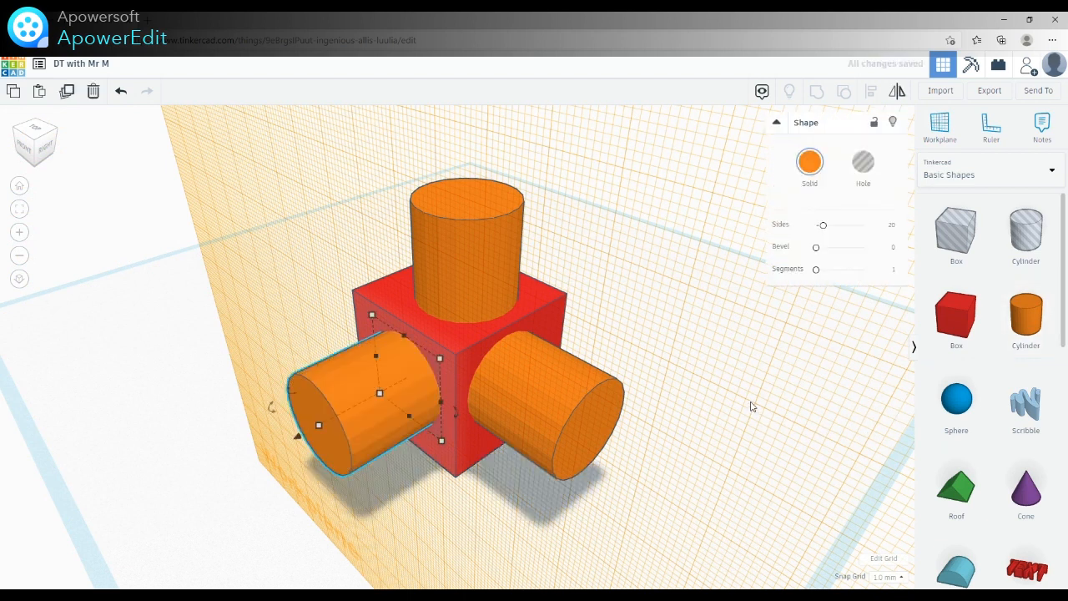
# Return the workplane to the base grid and deselect the front cylinder
pyautogui.click(940, 125)
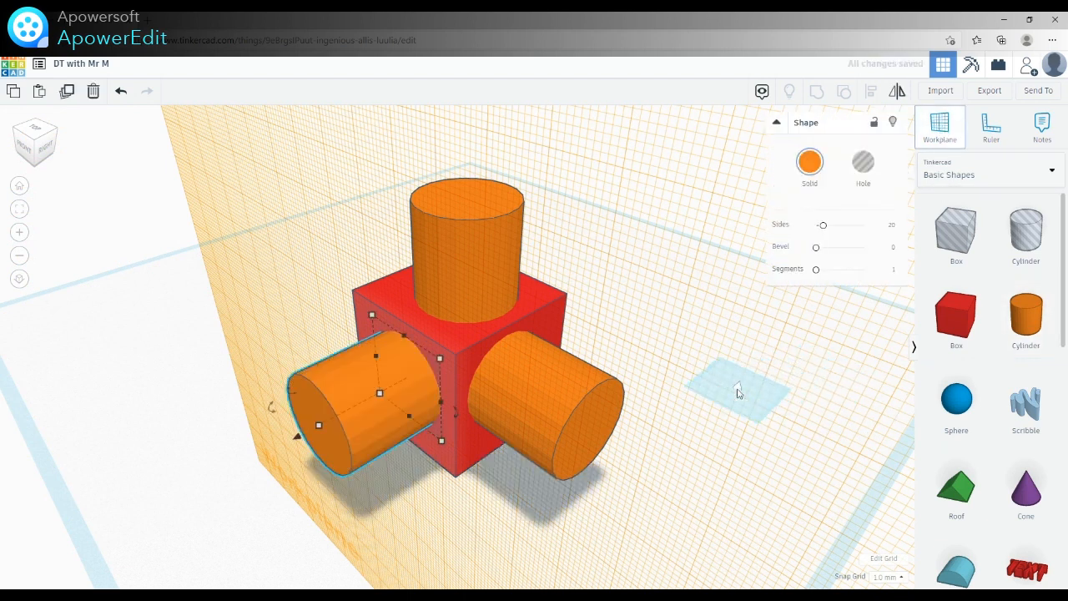
pyautogui.click(735, 395)
pyautogui.scroll(-5, 692, 451)
pyautogui.moveTo(559, 519)
pyautogui.mouseDown(button='right')
pyautogui.moveTo(684, 491)
pyautogui.moveTo(763, 487)
pyautogui.moveTo(555, 492)
pyautogui.moveTo(555, 508)
pyautogui.moveTo(662, 495)
pyautogui.moveTo(703, 476)
pyautogui.moveTo(536, 511)
pyautogui.moveTo(565, 491)
pyautogui.moveTo(578, 514)
pyautogui.mouseUp(button='right')
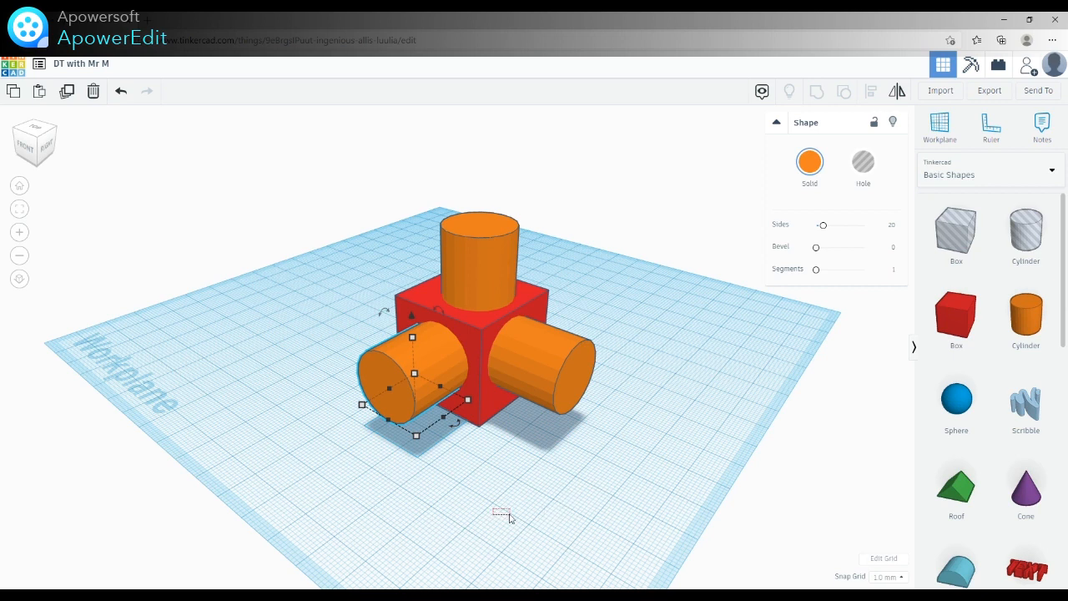
pyautogui.moveTo(511, 518); pyautogui.dragTo(513, 517)
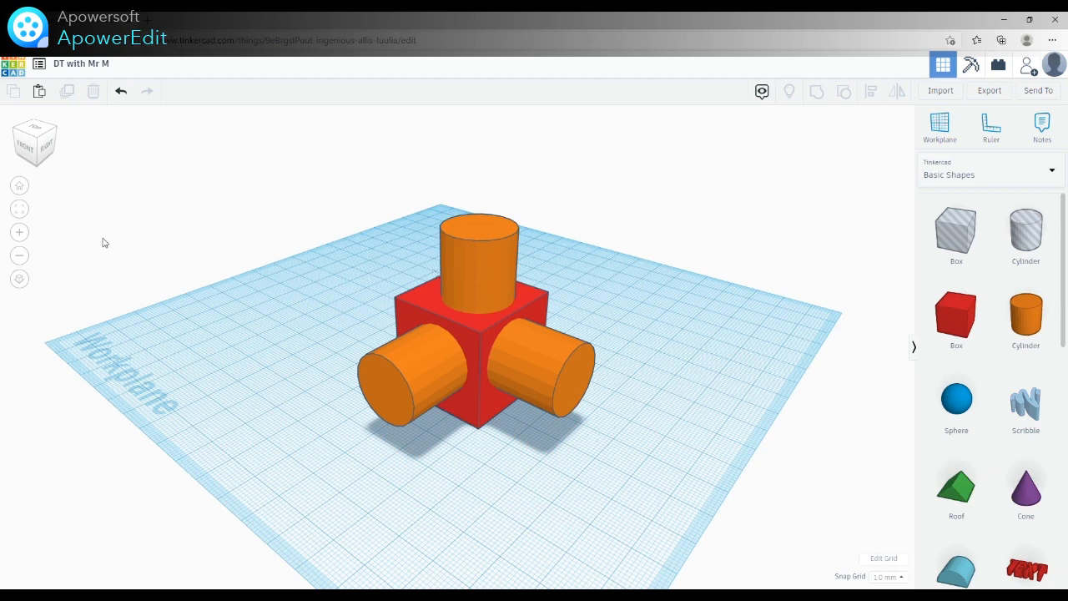
# Leave the design for the dashboard and open the full list of 3D Starters in the Learn section
pyautogui.click(15, 67)
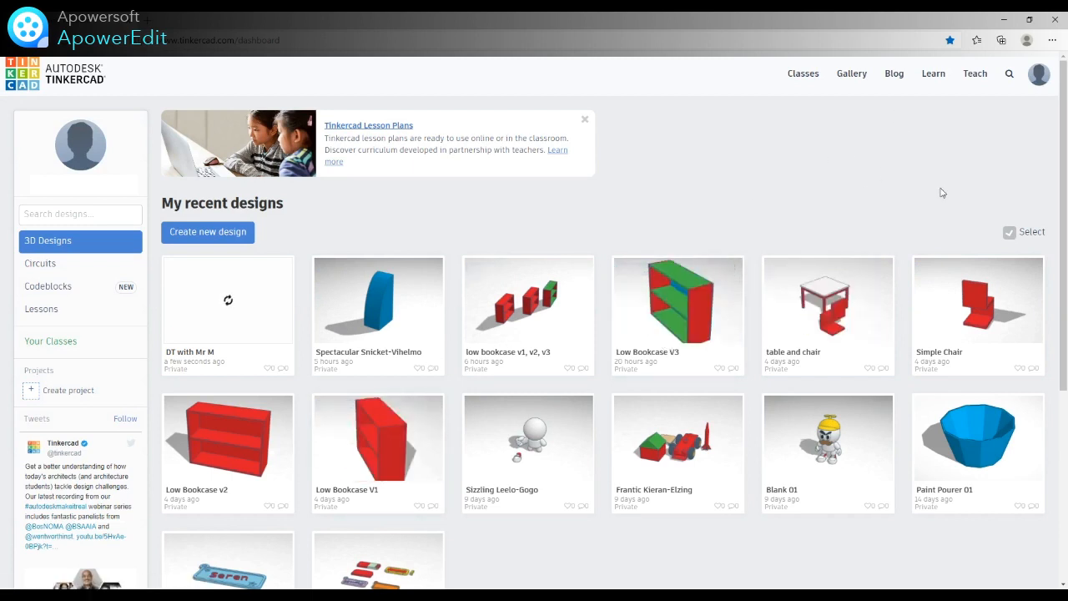
pyautogui.click(934, 83)
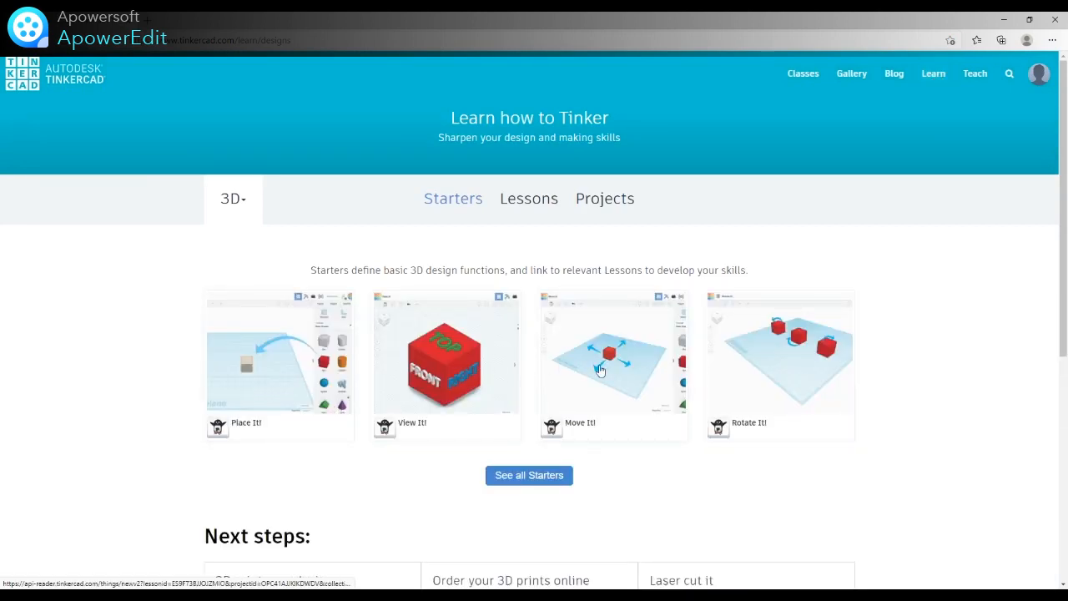
pyautogui.click(546, 479)
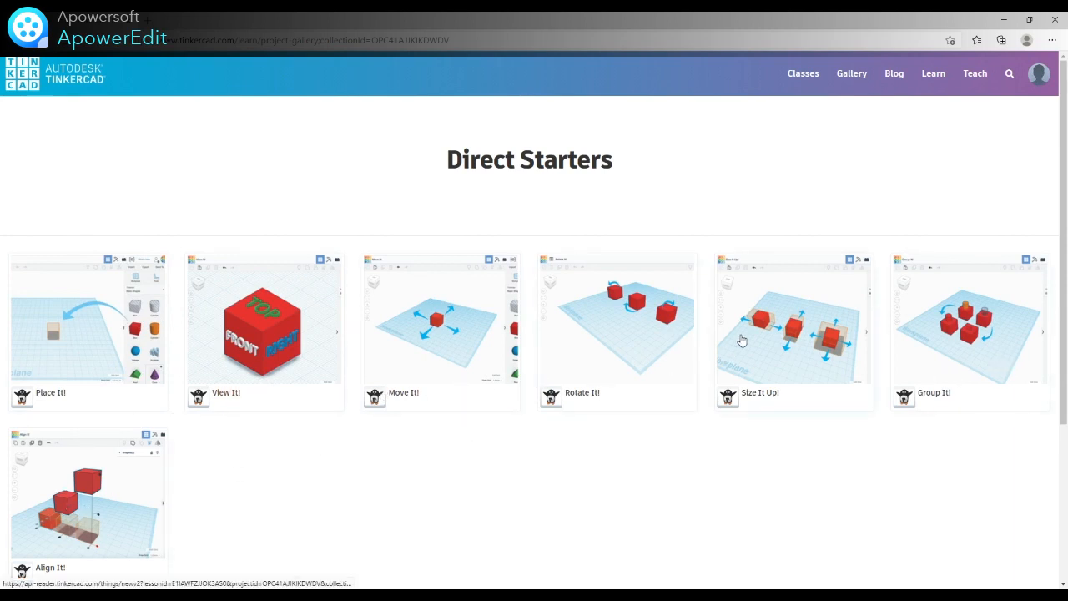
# Open the full list of 3D Lessons in the Learn section and look through the Tinkercad Basic Skills projects
pyautogui.click(931, 79)
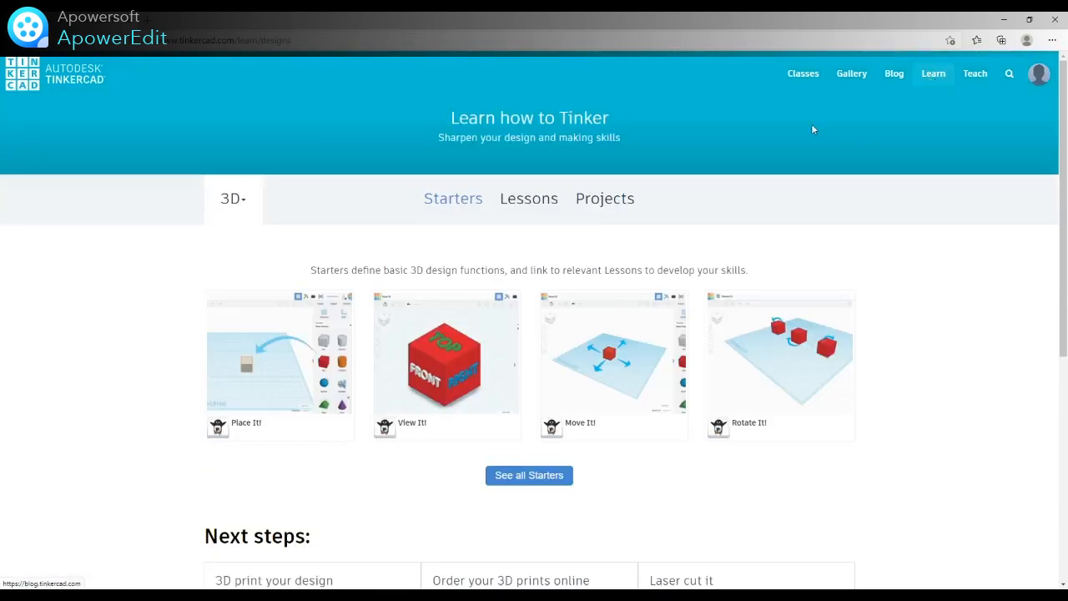
pyautogui.click(522, 206)
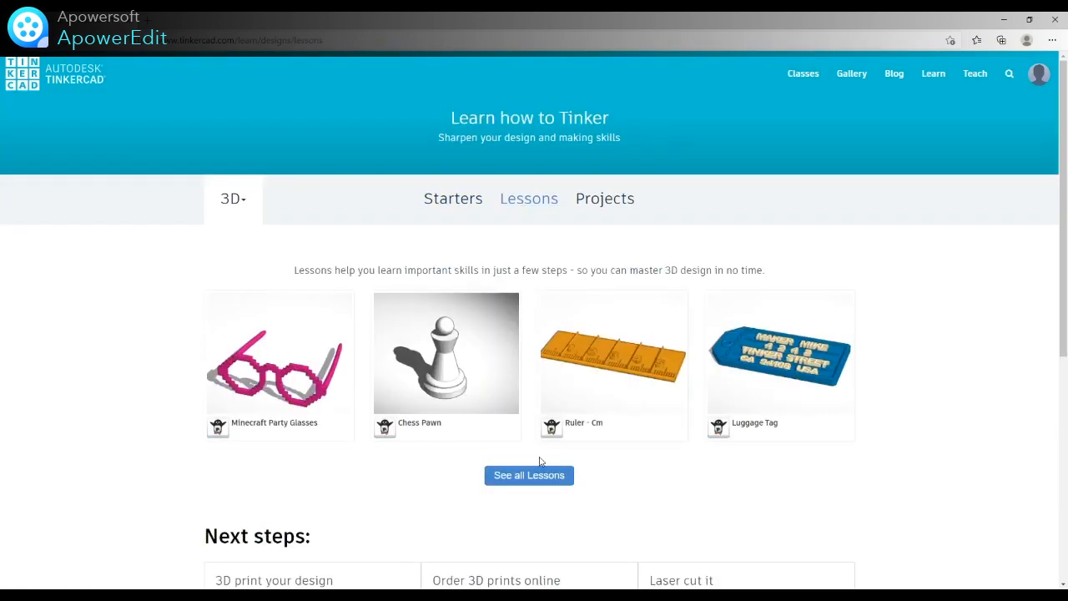
pyautogui.click(525, 482)
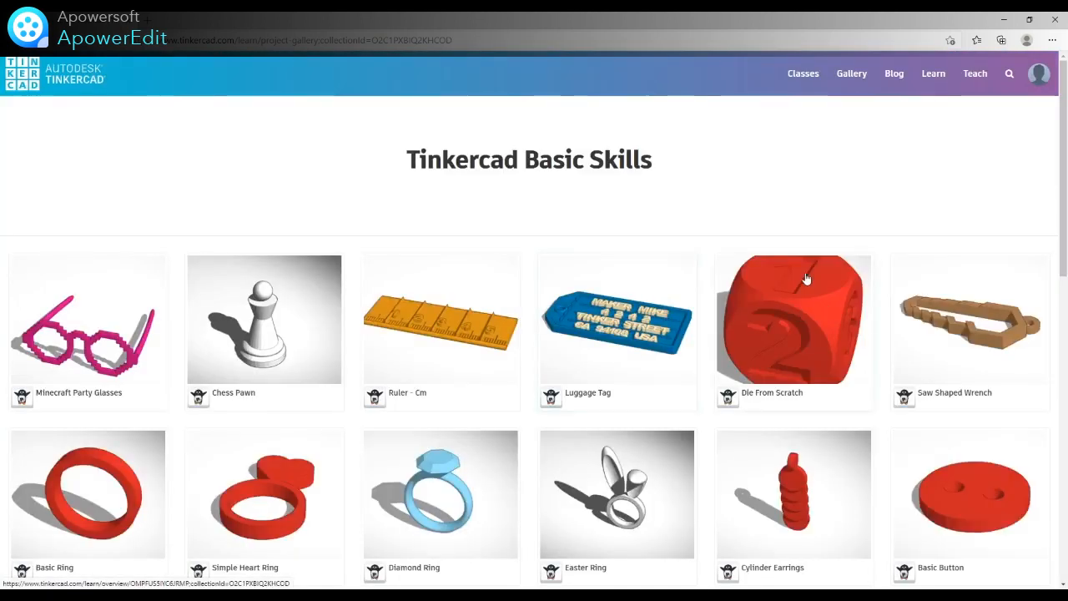
pyautogui.scroll(-2, 661, 317)
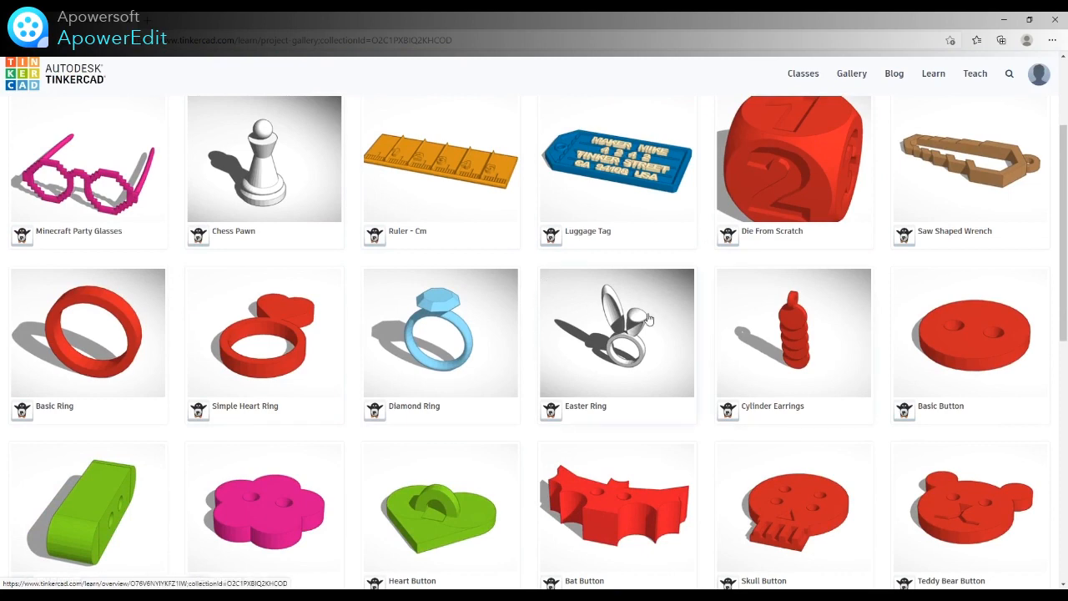
pyautogui.scroll(-6, 648, 317)
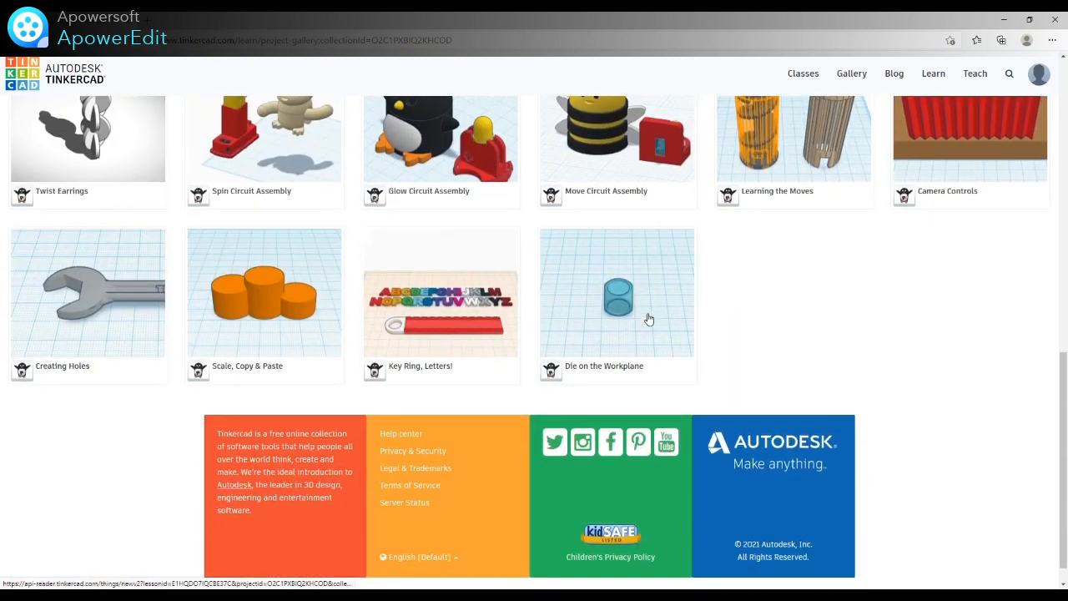
pyautogui.scroll(8, 649, 318)
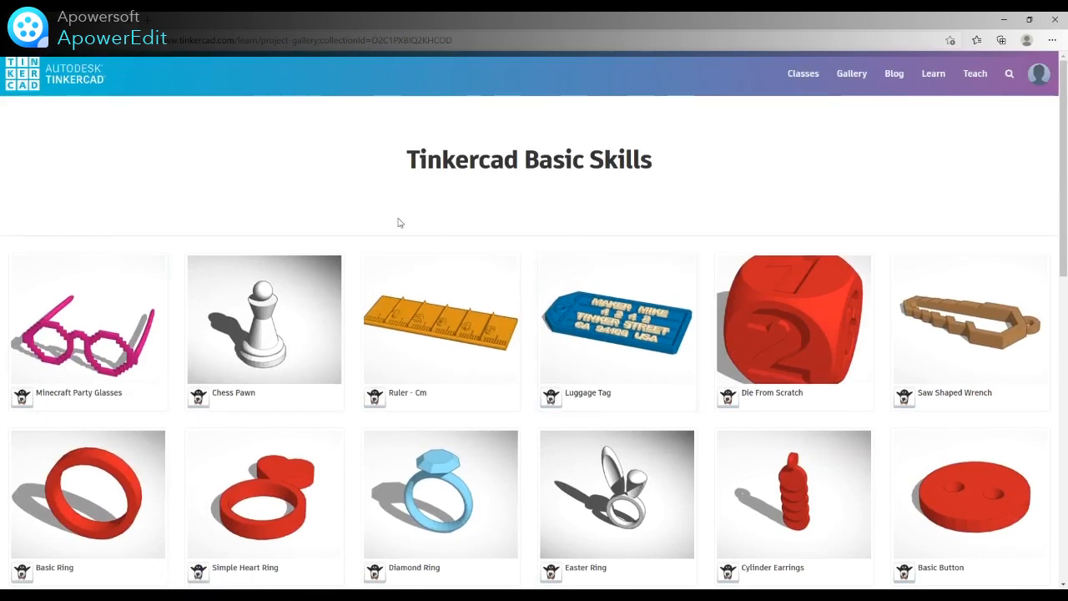
# Return to the dashboard, reopen the design "DT with Mr M" and show the model at an angle in perspective view
pyautogui.click(31, 86)
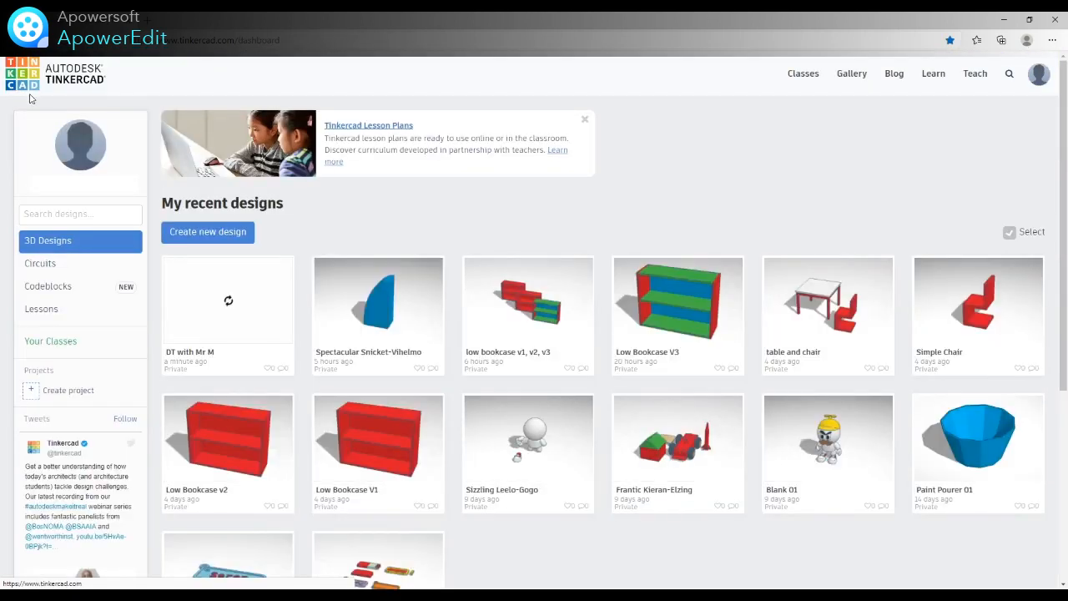
pyautogui.click(185, 270)
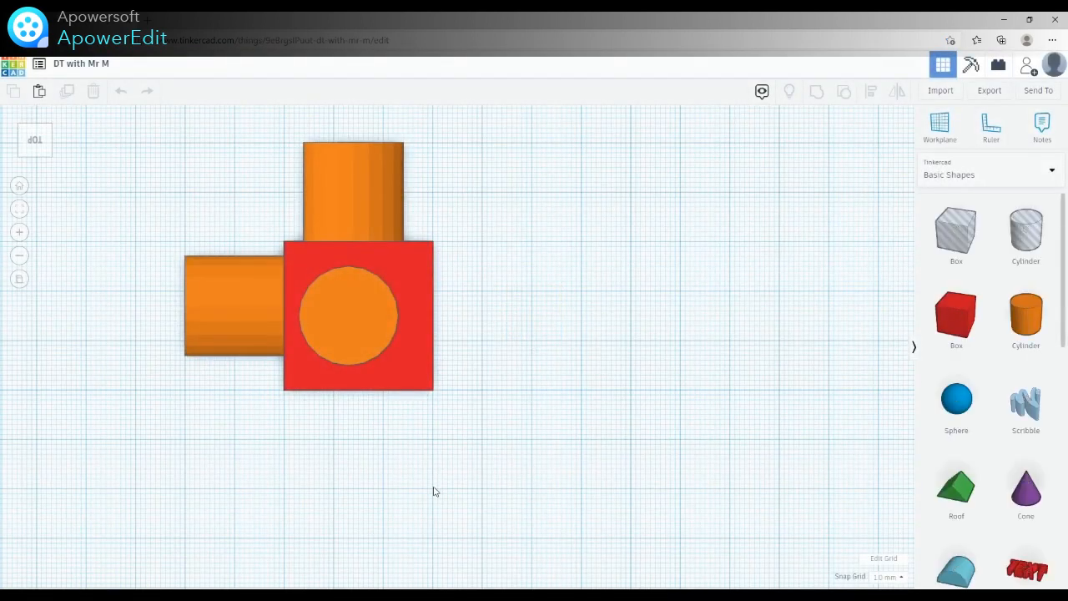
pyautogui.click(18, 189)
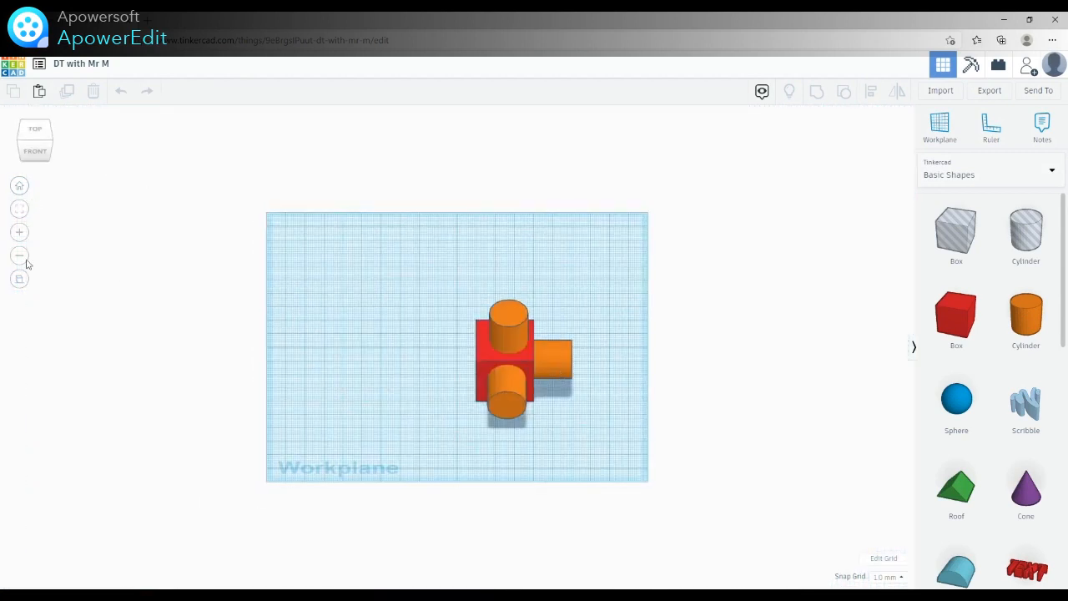
pyautogui.click(20, 279)
pyautogui.moveTo(730, 479); pyautogui.dragTo(563, 470, button='right')
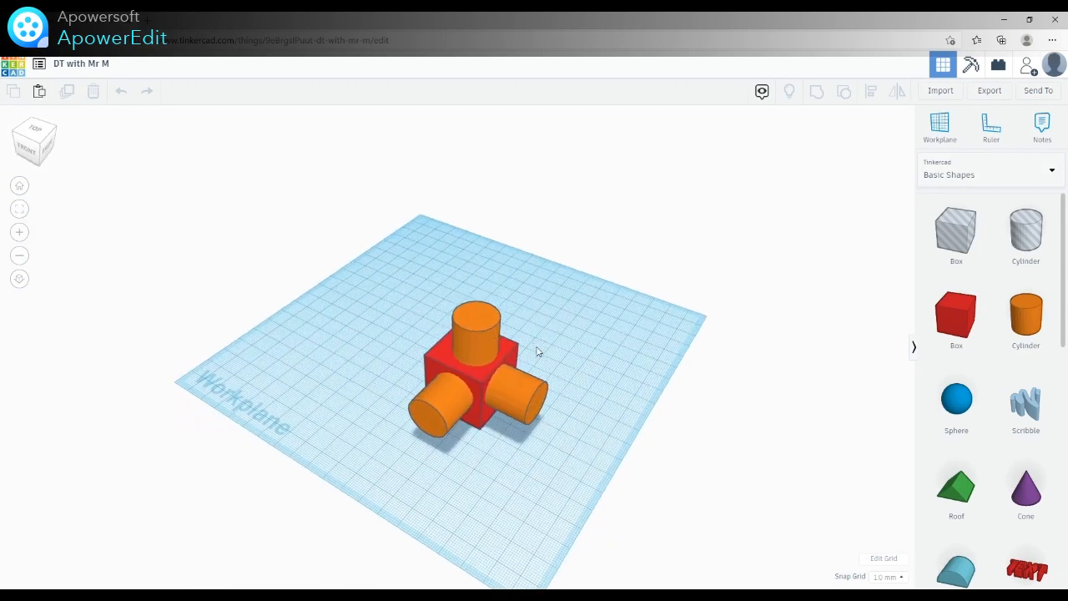
# Group the red box and its three cylinders into one shape, try resizing the group, undo the resize and deselect it
pyautogui.click(478, 374)
pyautogui.moveTo(365, 271); pyautogui.dragTo(608, 480)
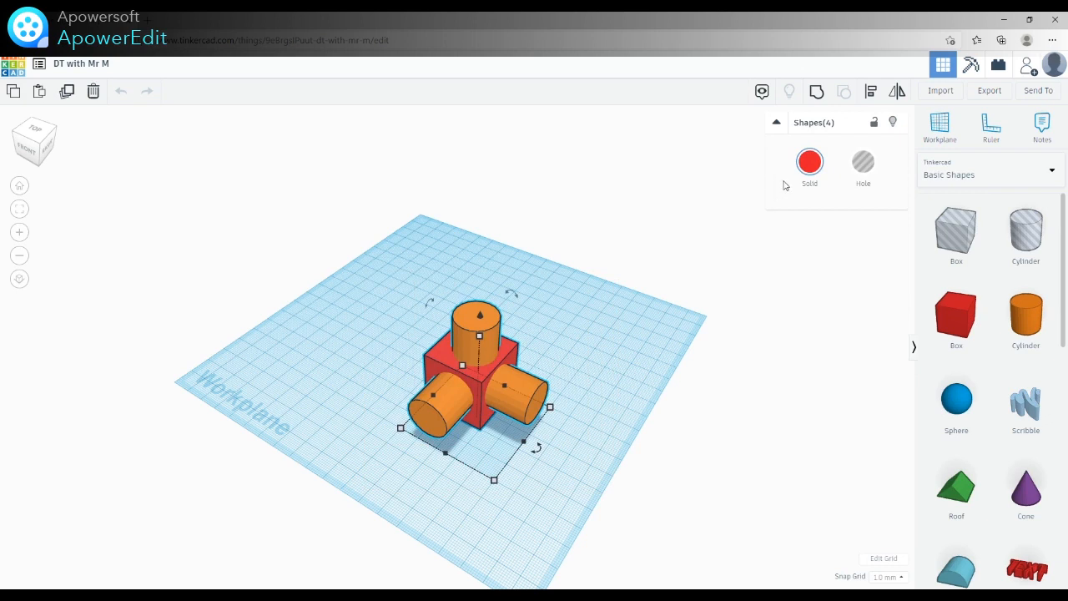
pyautogui.click(816, 90)
pyautogui.moveTo(549, 406); pyautogui.dragTo(607, 406)
pyautogui.click(121, 90)
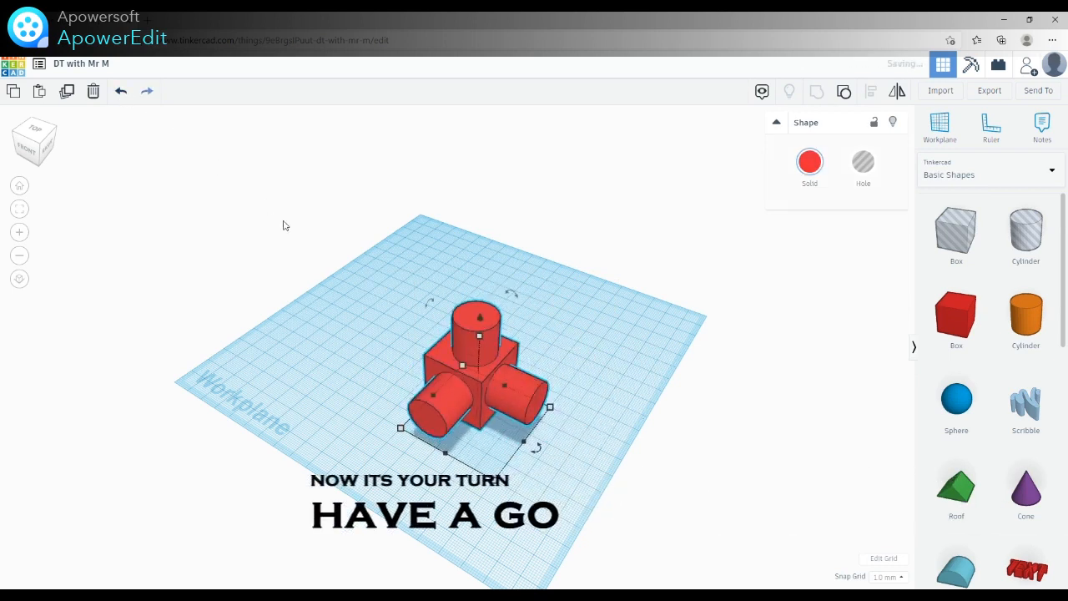
pyautogui.click(622, 425)
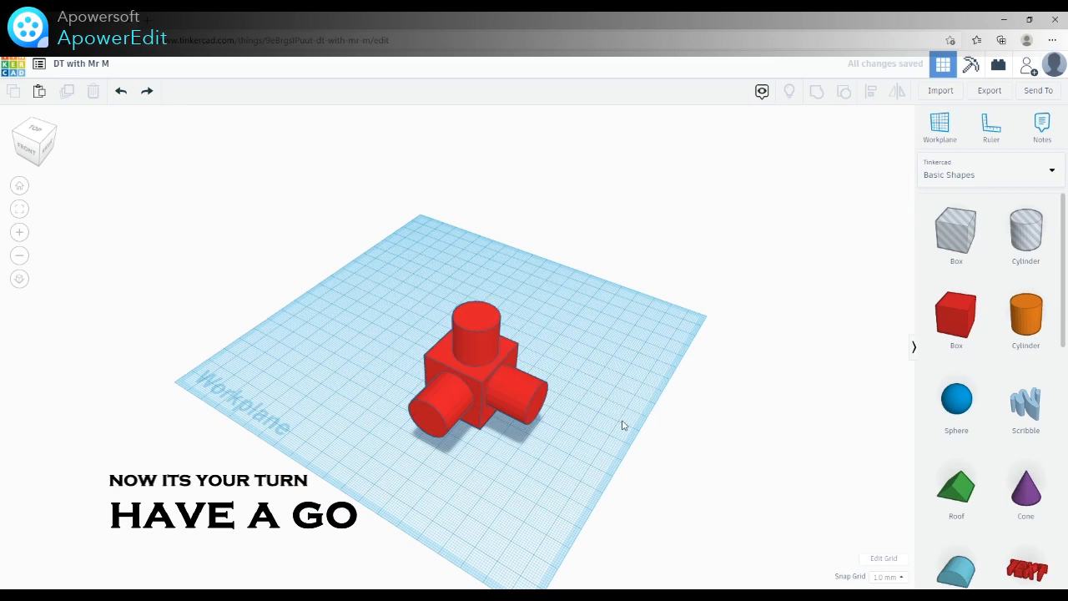